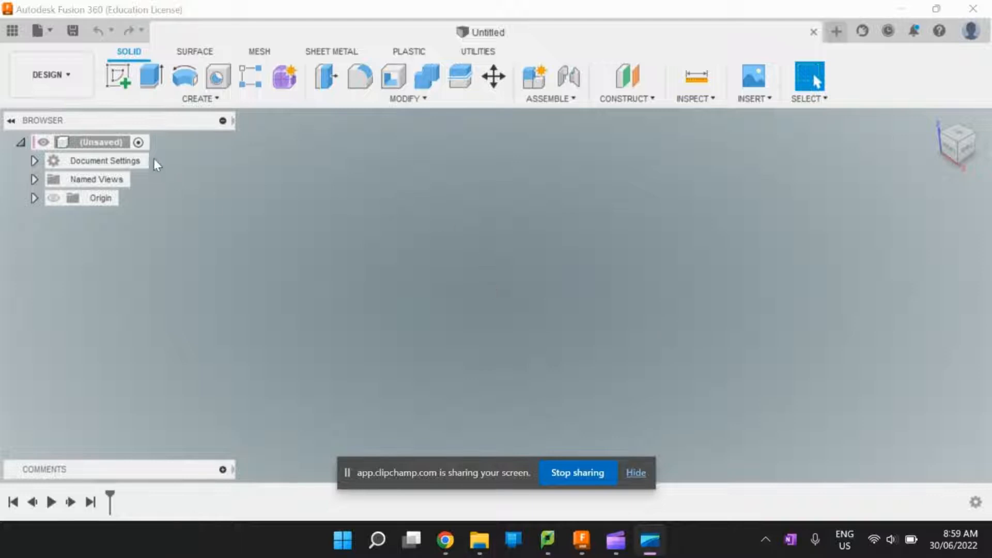
# - Start a new sketch on the horizontal origin plane
pyautogui.click(115, 82)
pyautogui.click(115, 82)
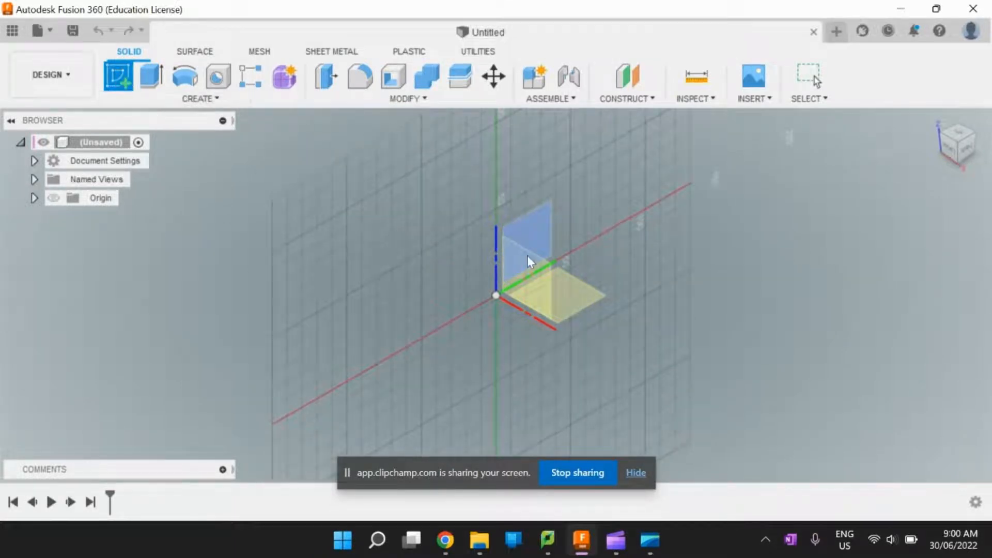
pyautogui.click(584, 297)
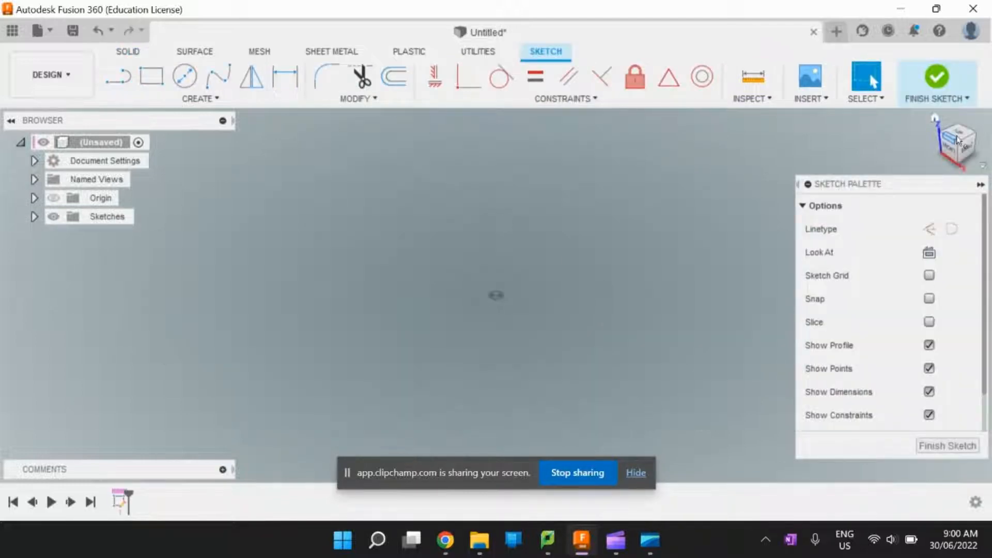
# - Draw a two-point rectangle from the origin, 160 mm wide and 100 mm high
pyautogui.click(161, 84)
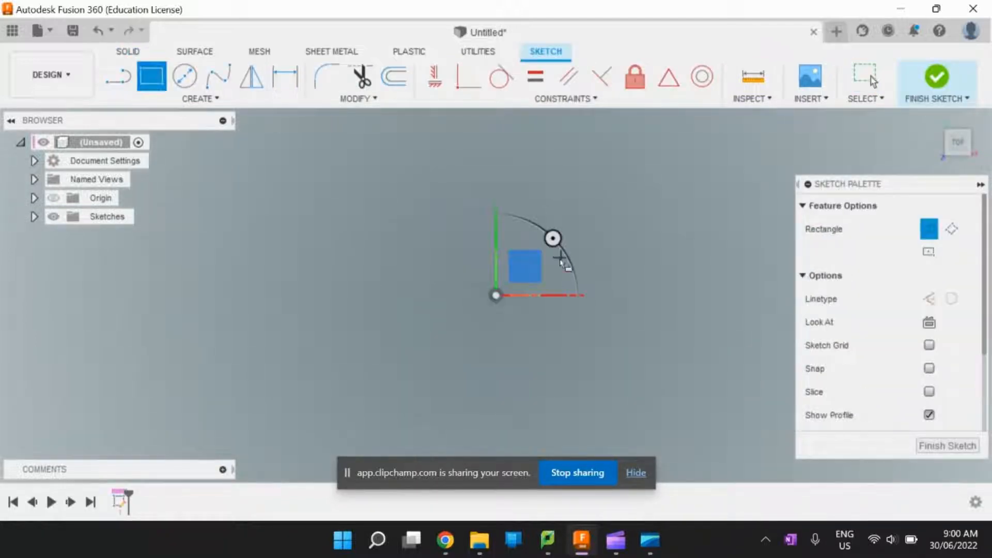
pyautogui.click(496, 295)
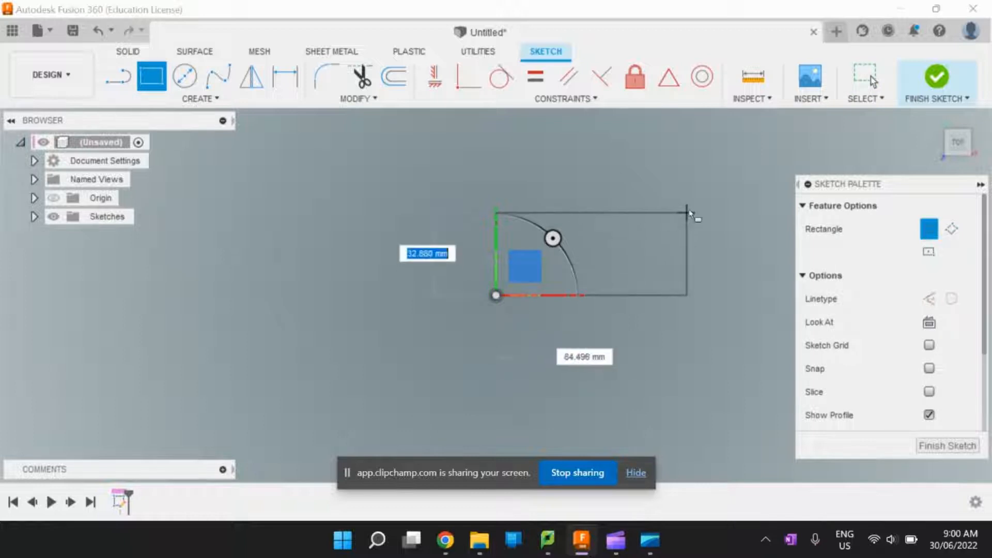
pyautogui.press('Tab')
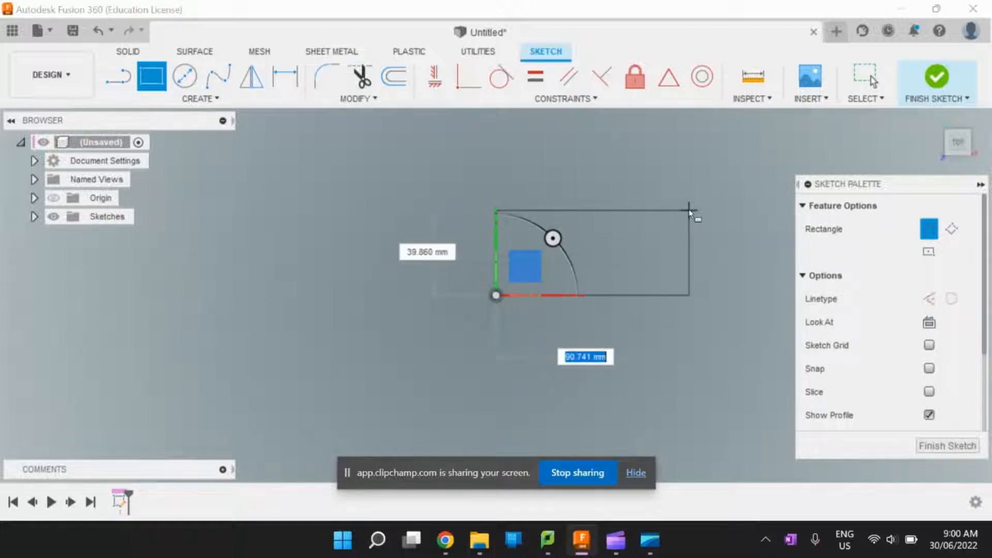
pyautogui.write('100')
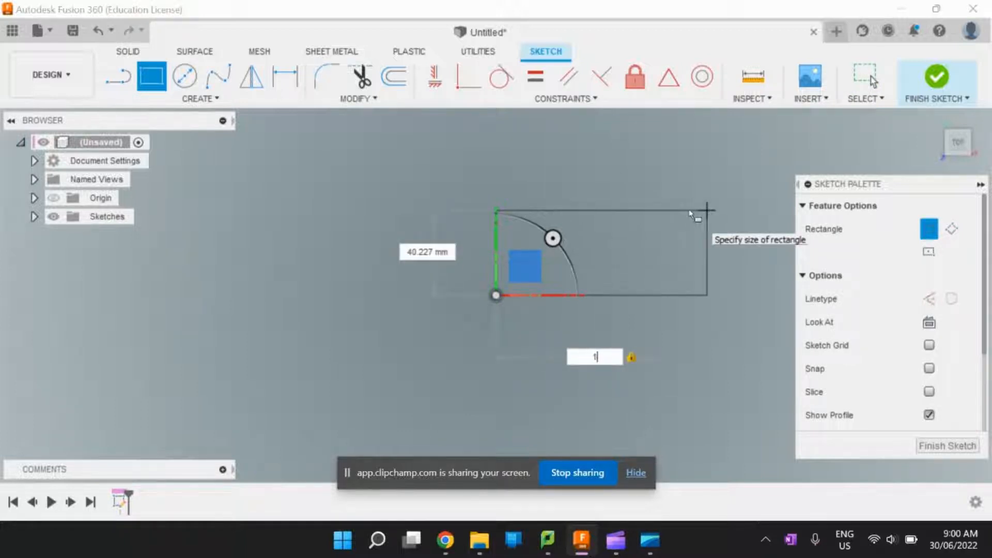
pyautogui.press('Tab')
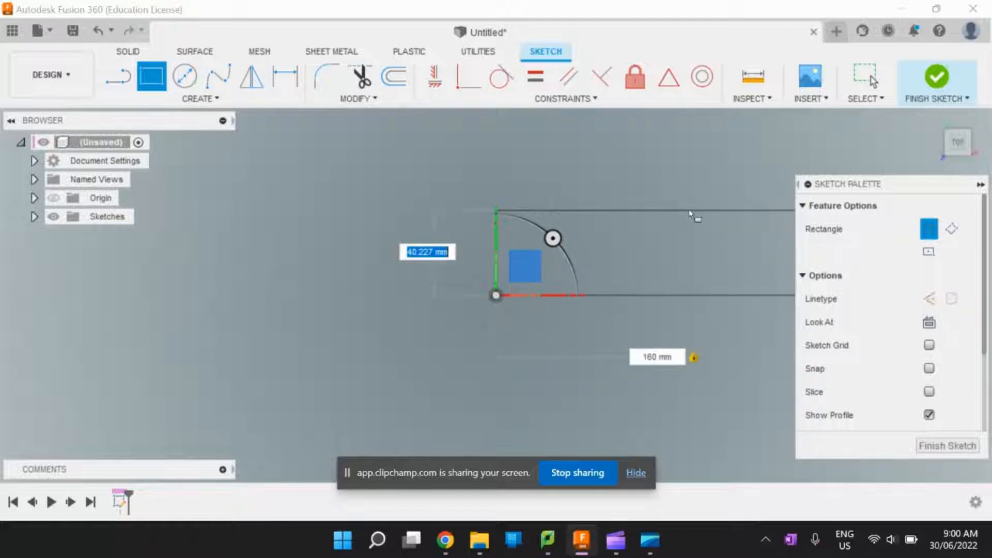
pyautogui.write('100')
pyautogui.press('Return')
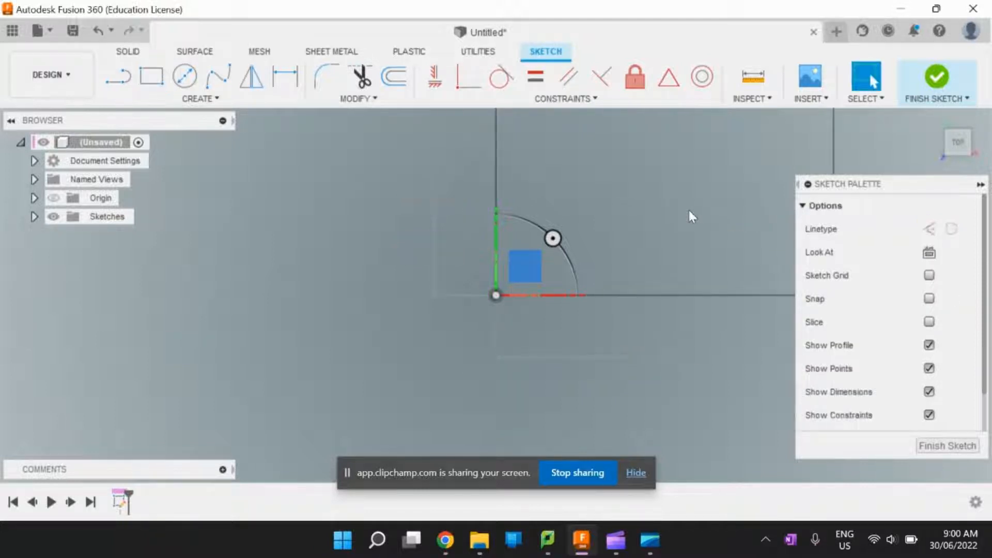
pyautogui.scroll(-3, 289, 277)
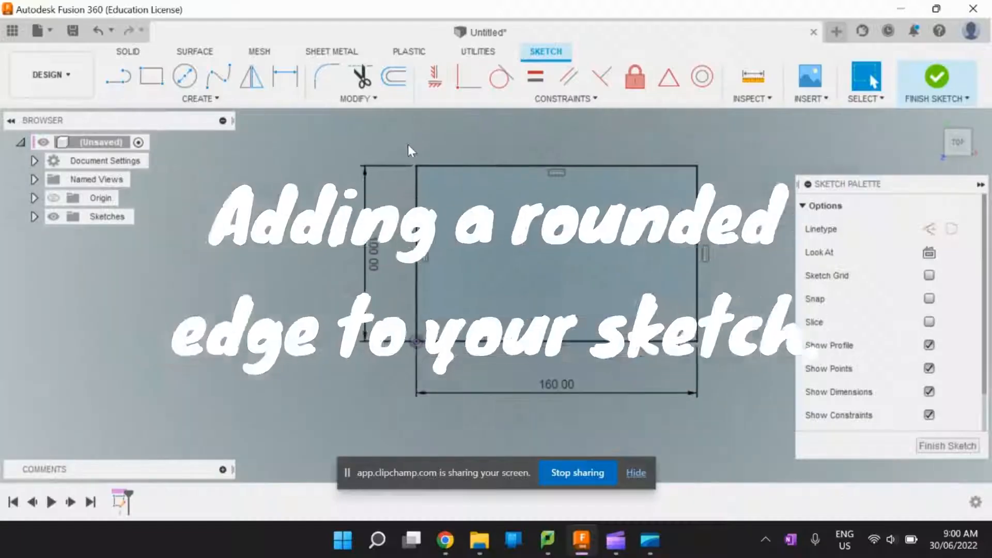
# - Draw a 5 mm line along the rectangle's top edge, starting at its upper-left corner
pyautogui.scroll(5, 432, 171)
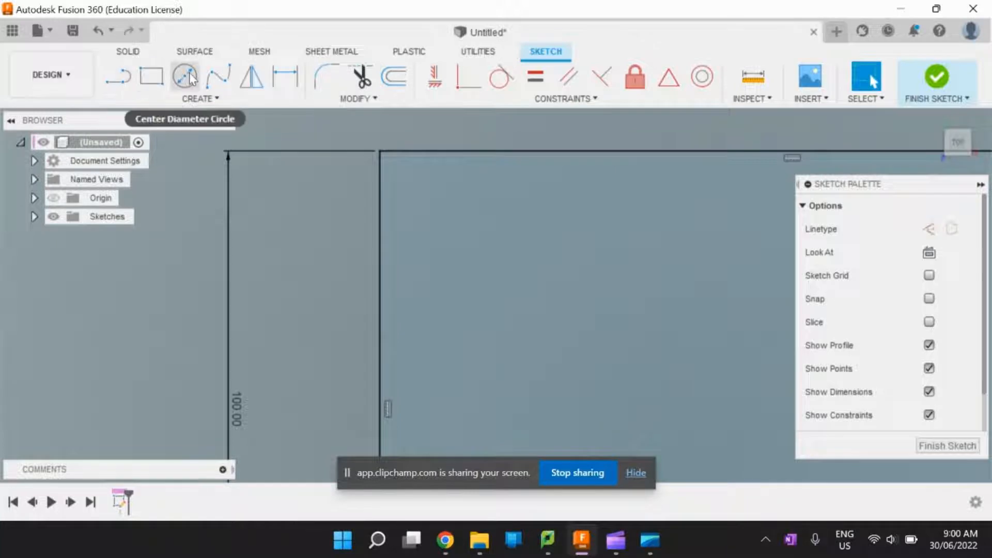
pyautogui.click(119, 78)
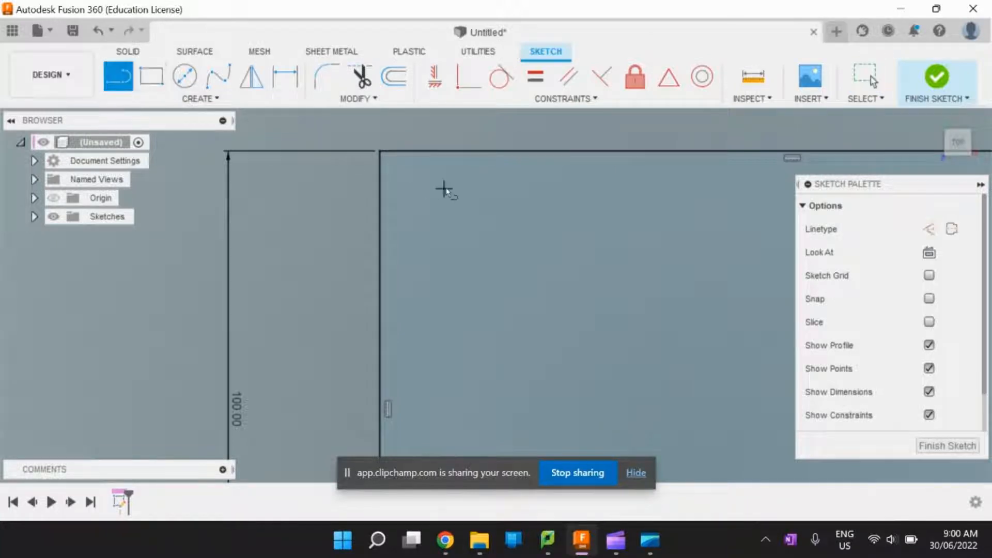
pyautogui.click(380, 151)
pyautogui.write('5')
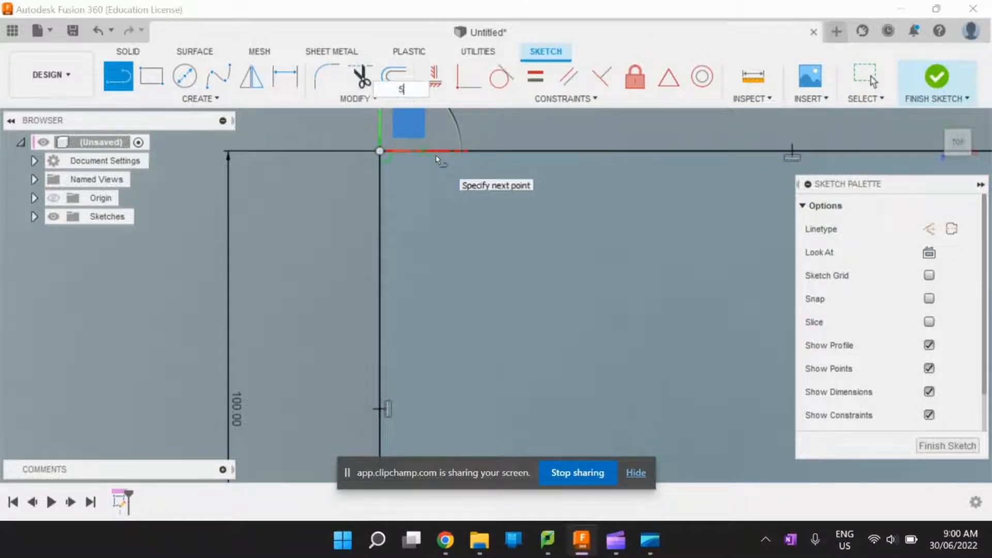
pyautogui.press('Tab')
pyautogui.press('Return')
pyautogui.press('Escape')
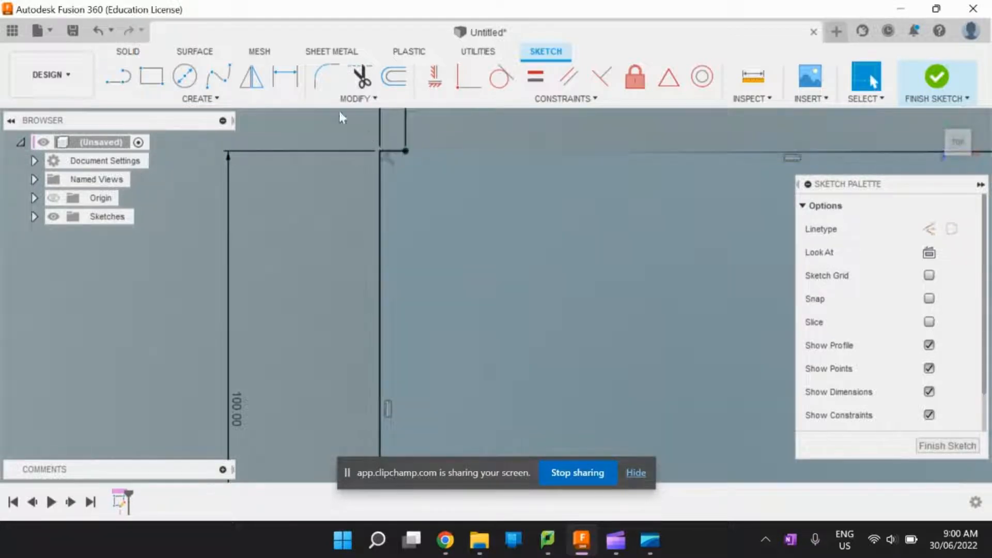
# - Draw a 5 mm vertical line down into the rectangle from the end of the short top-edge line
pyautogui.click(118, 84)
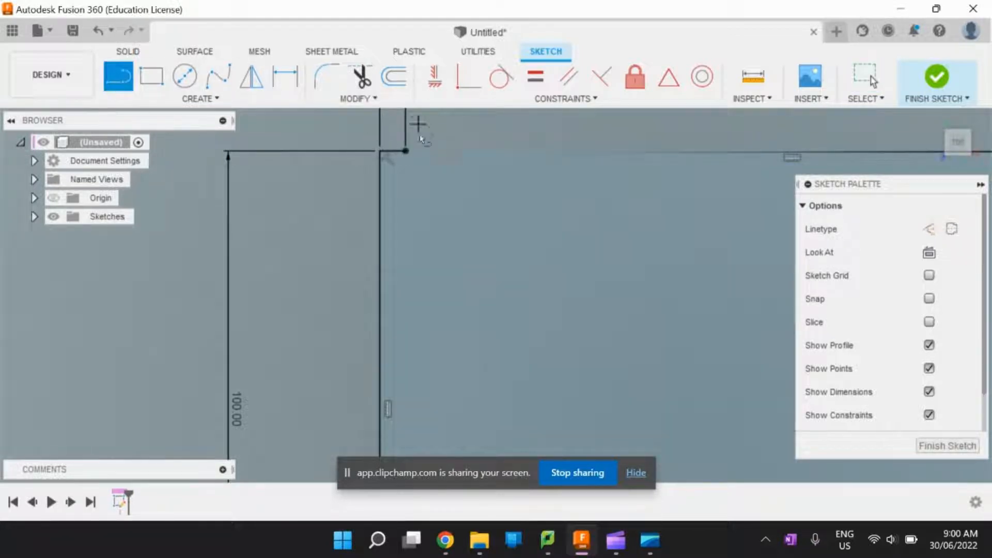
pyautogui.click(406, 151)
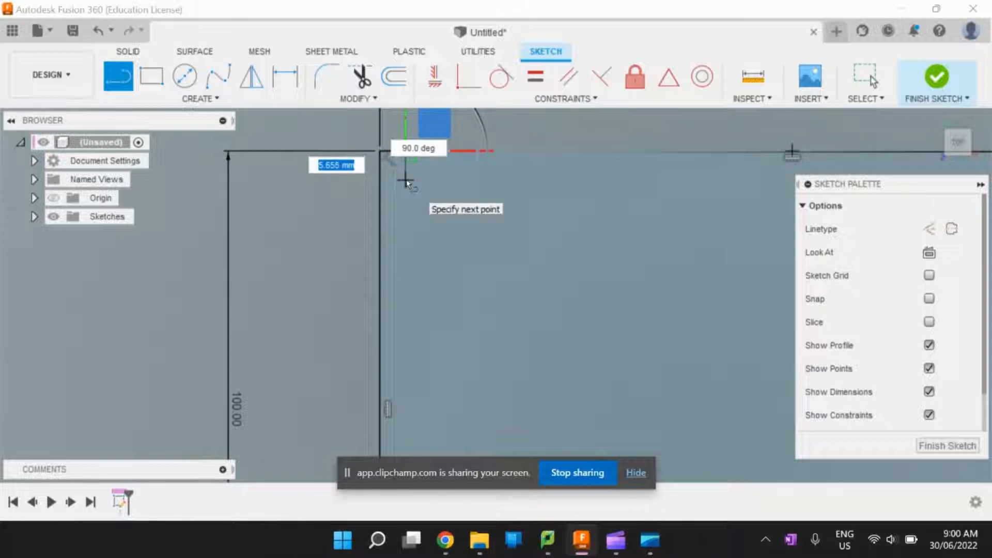
pyautogui.write('5')
pyautogui.press('Return')
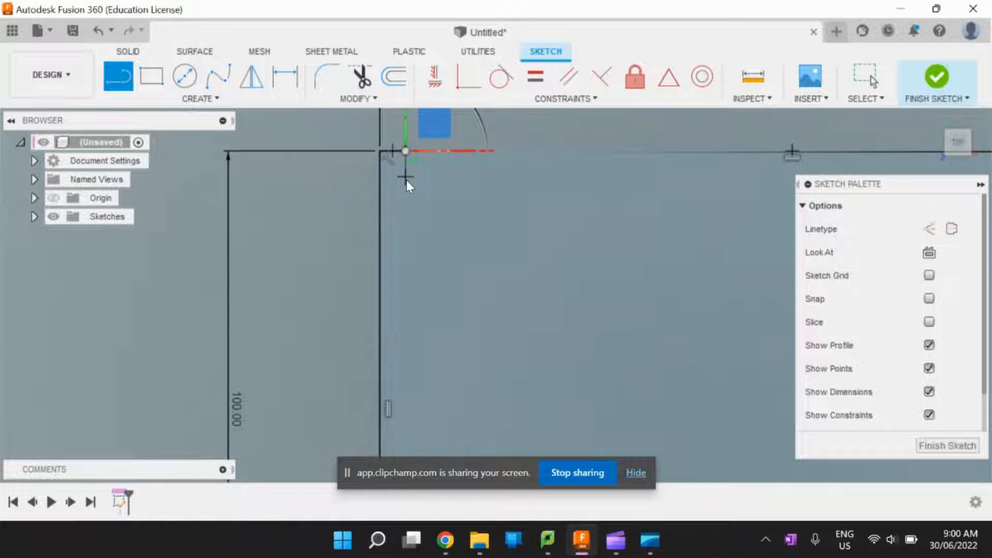
pyautogui.press('Escape')
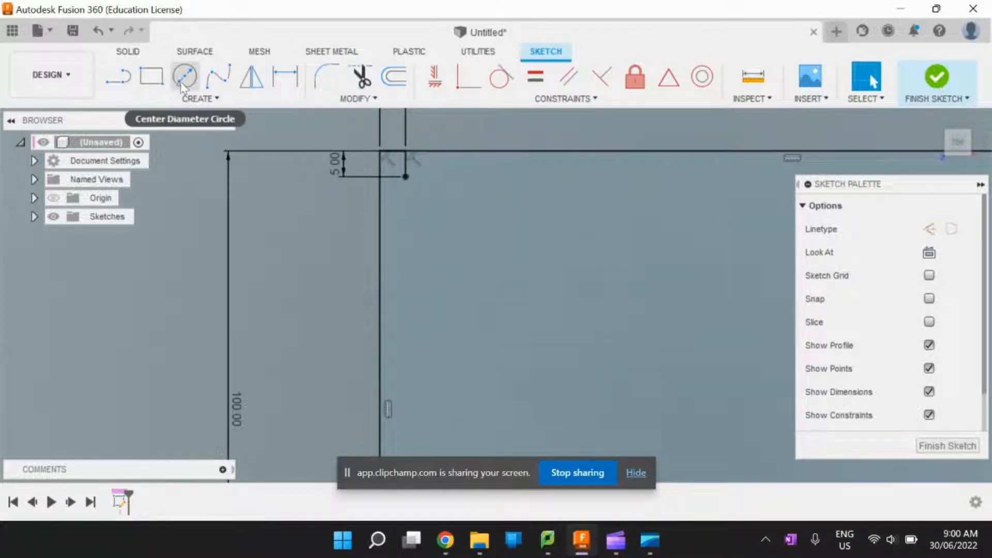
pyautogui.click(184, 76)
pyautogui.click(405, 178)
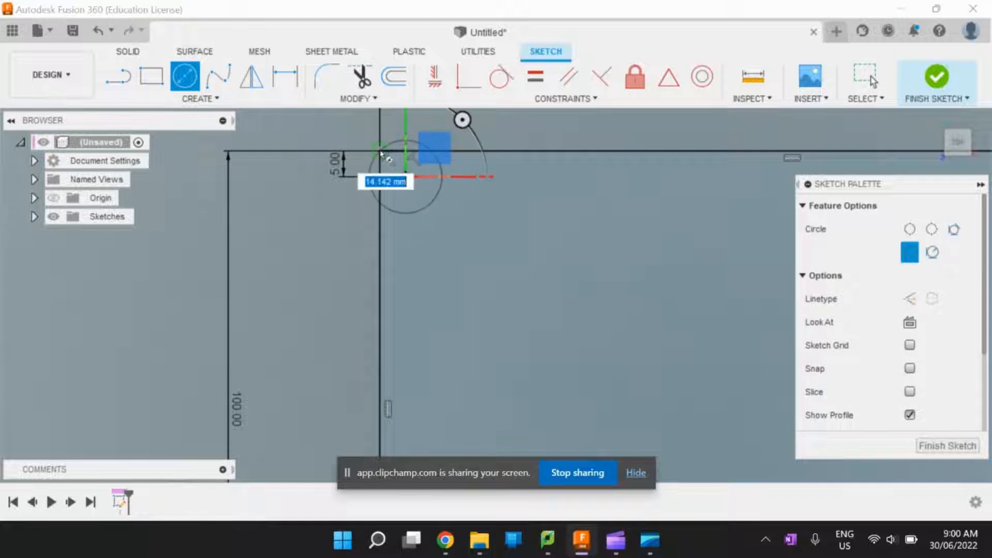
pyautogui.press('Escape')
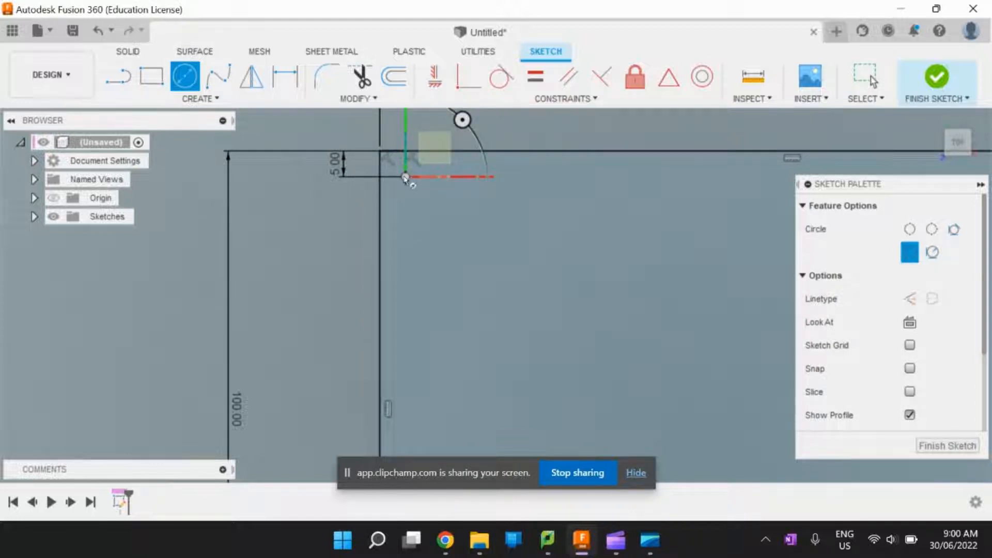
pyautogui.press('Escape')
# - Draw a center-diameter circle of about 10 mm at the lower end of the short vertical line, reaching the rectangle's left edge
pyautogui.press('c')
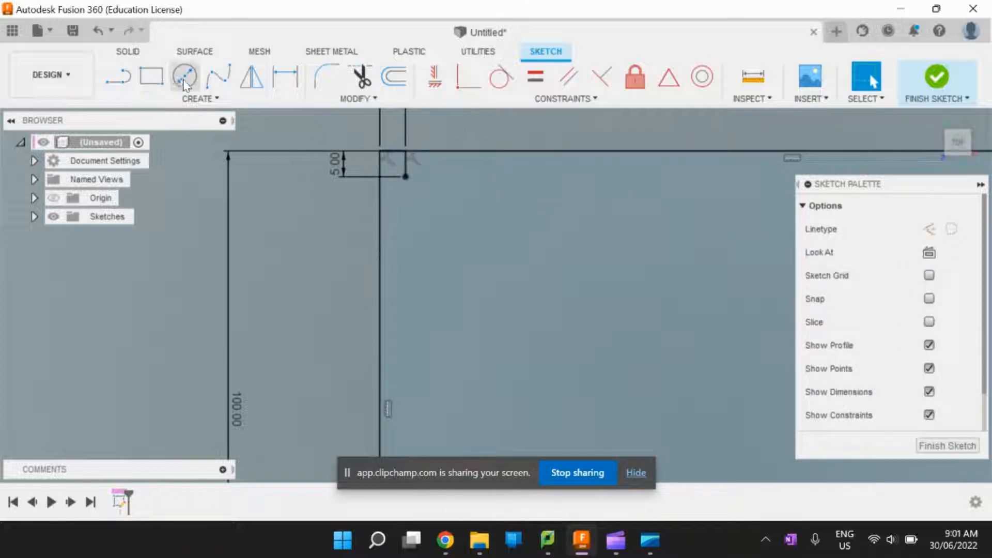
pyautogui.click(405, 176)
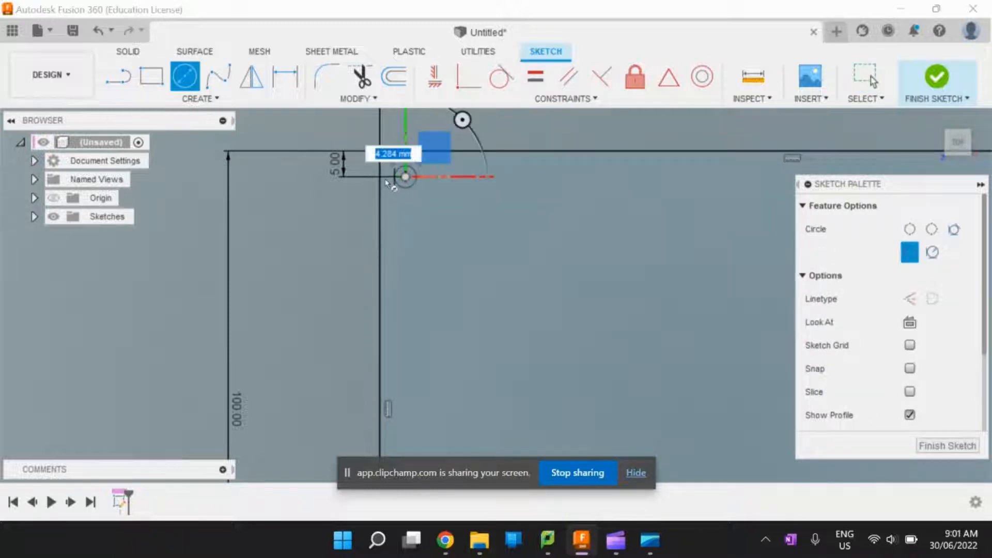
pyautogui.click(380, 178)
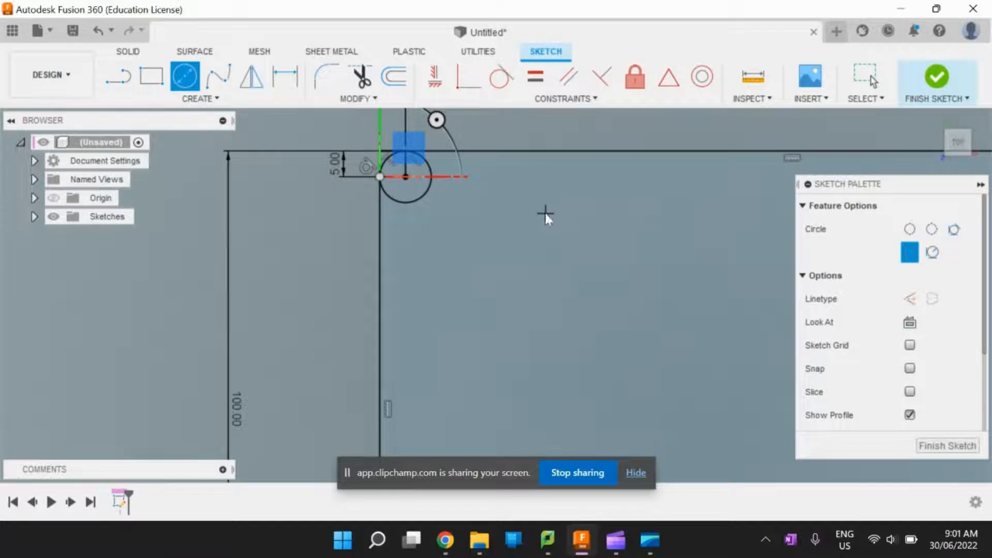
pyautogui.press('Escape')
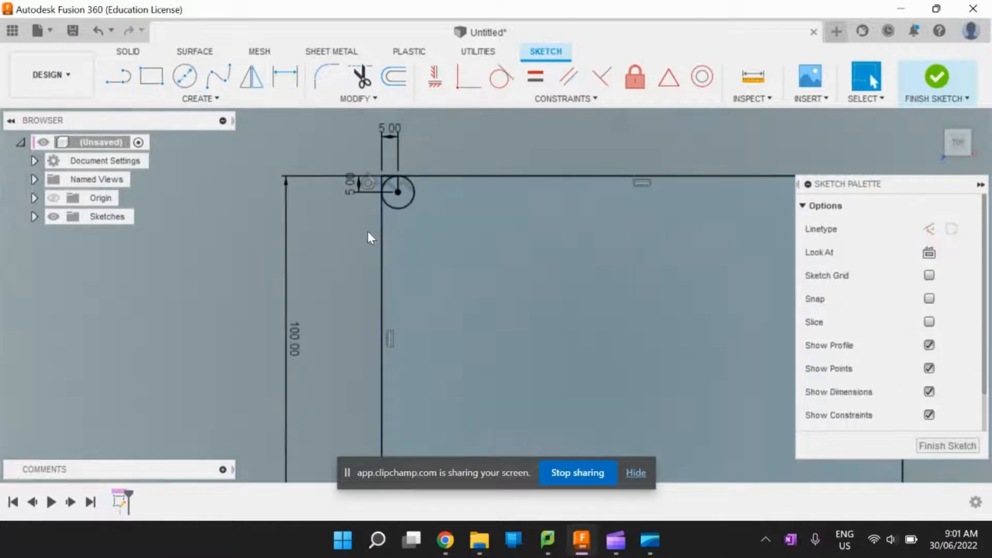
# - Examine how the circle meets the rectangle's upper-left corner, checking the short edge line, corner area and main profile
pyautogui.scroll(-3, 368, 232)
pyautogui.scroll(8, 360, 225)
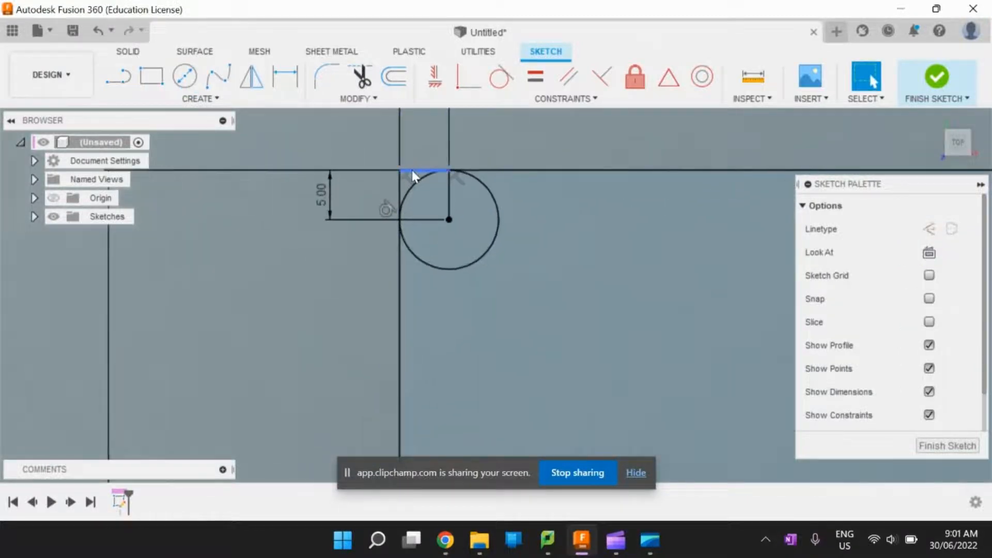
pyautogui.click(411, 169)
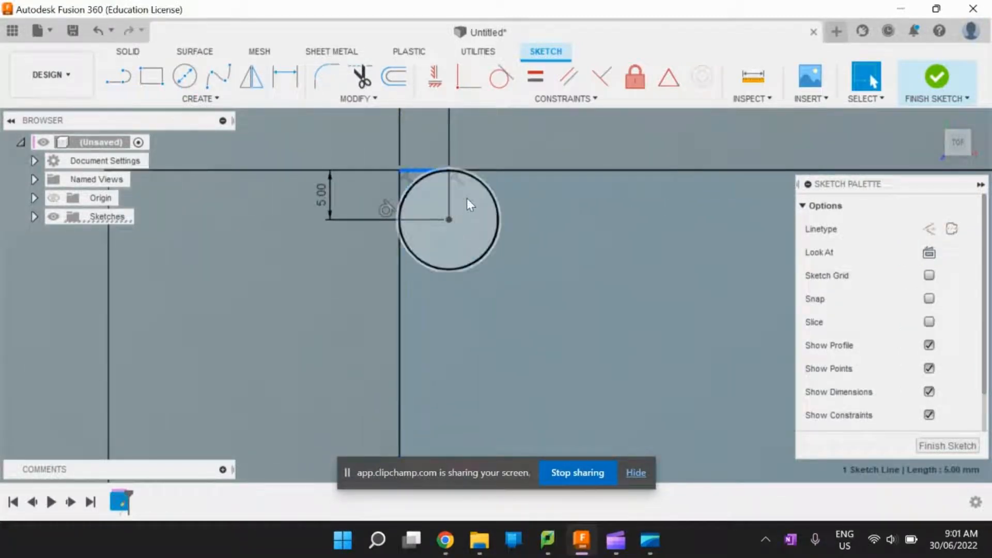
pyautogui.click(399, 187)
pyautogui.click(538, 240)
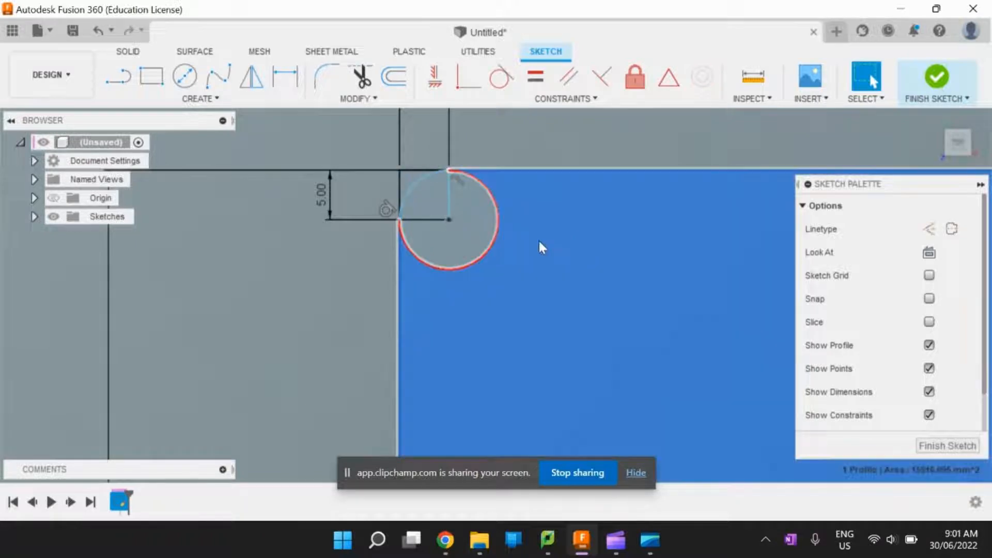
pyautogui.scroll(-3, 466, 235)
pyautogui.scroll(-4, 446, 243)
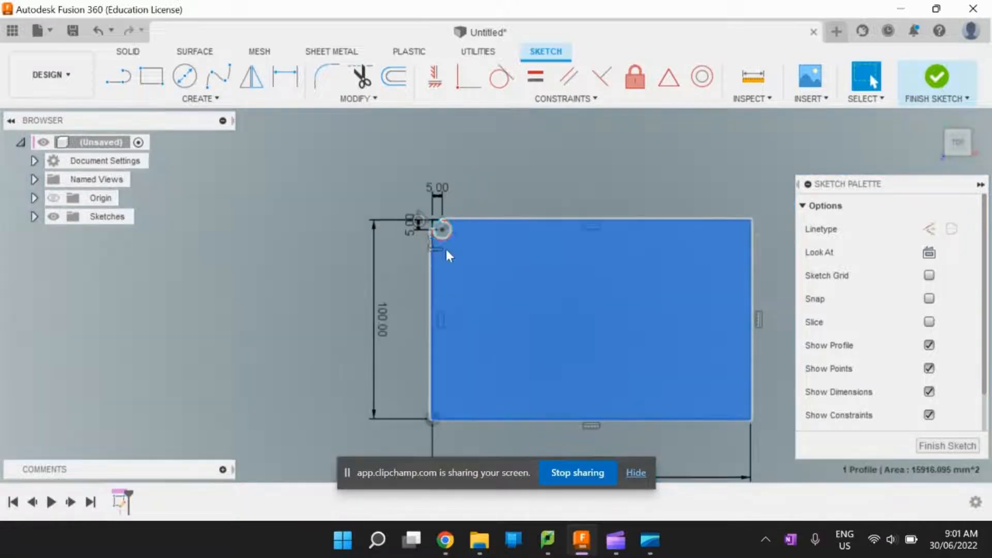
pyautogui.scroll(2, 649, 336)
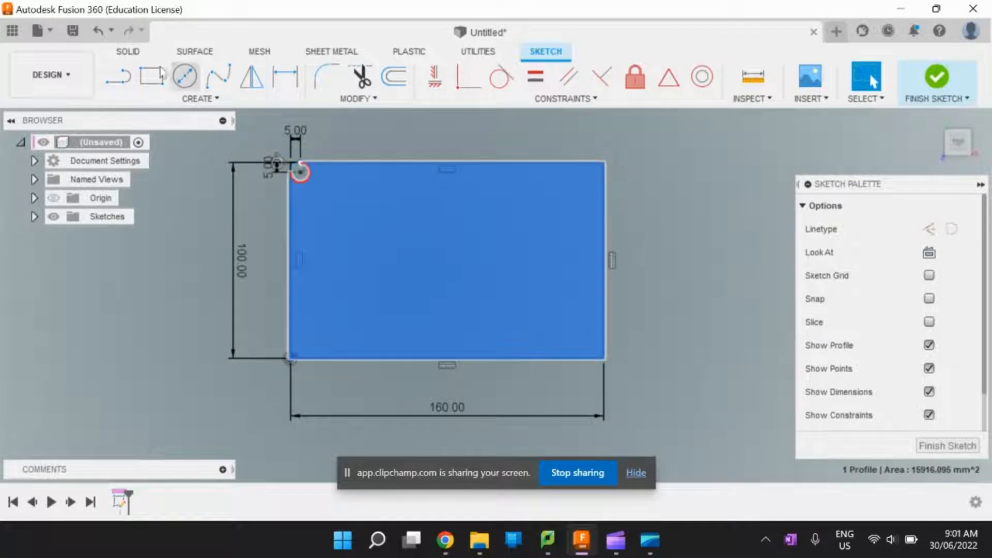
# - Draw a horizontal and a vertical centerline across the rectangle, joining the midpoints of its opposite edges
pyautogui.click(119, 76)
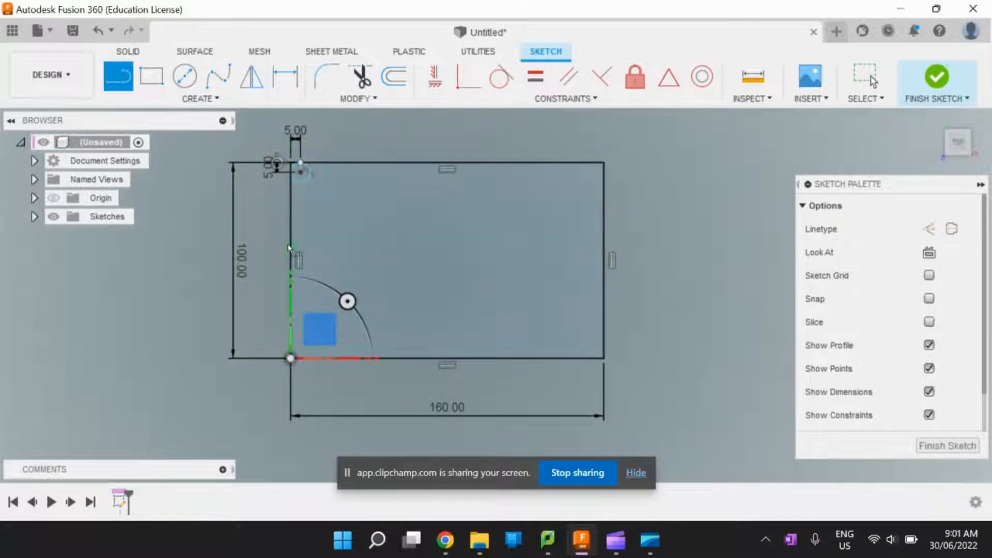
pyautogui.click(290, 260)
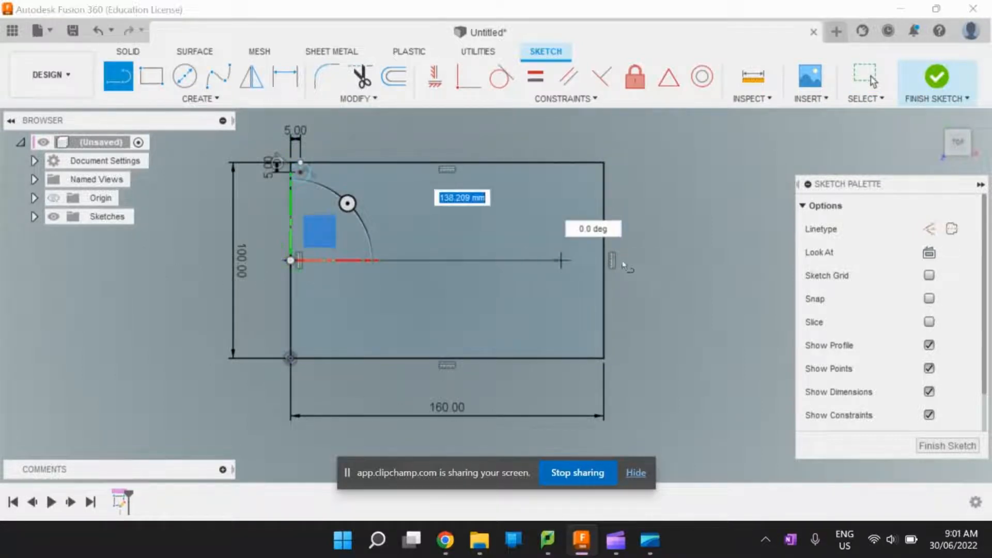
pyautogui.click(608, 262)
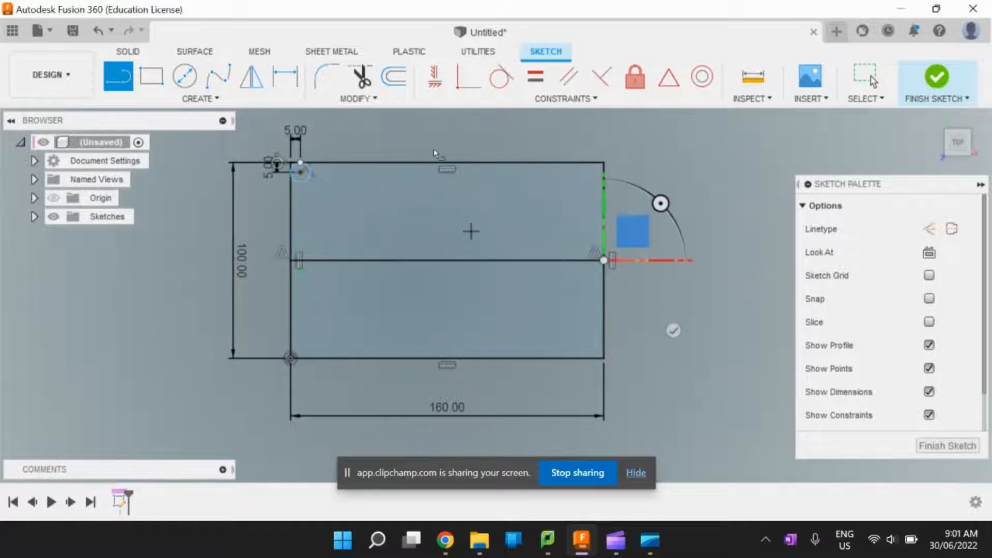
pyautogui.click(447, 163)
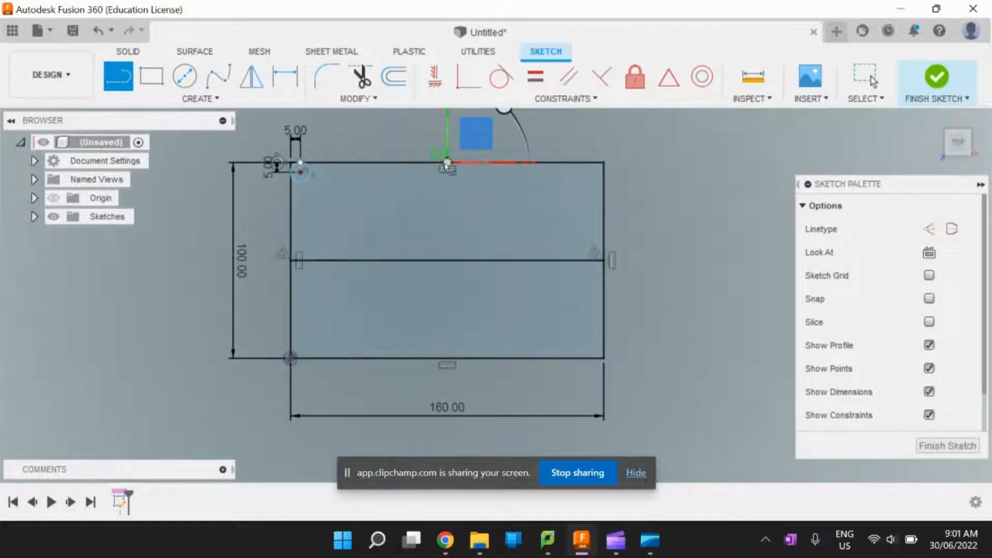
pyautogui.click(448, 365)
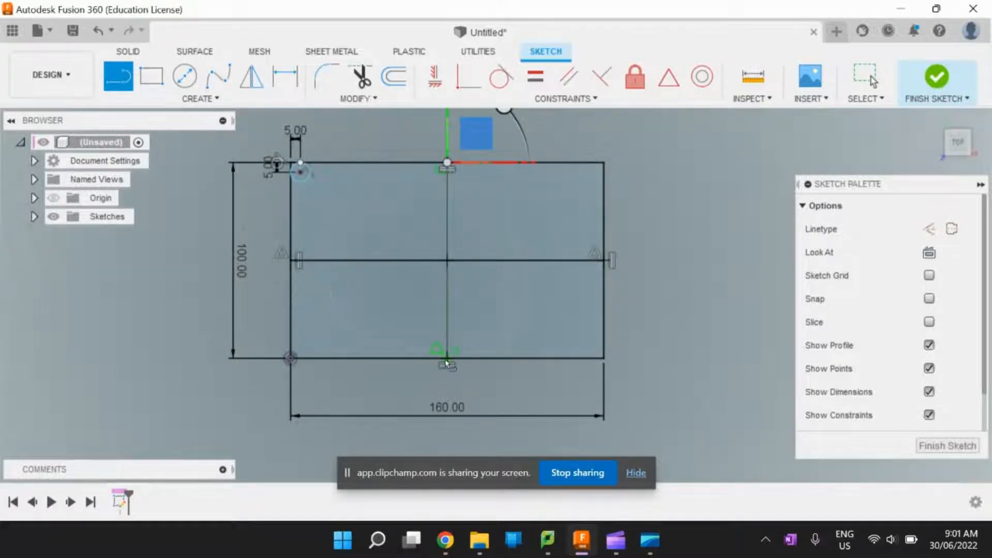
pyautogui.press('Escape')
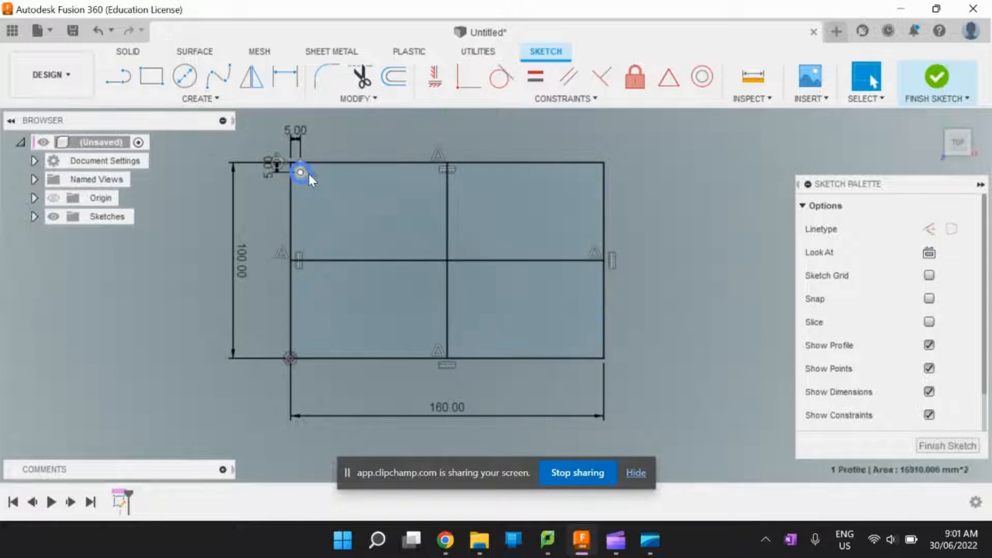
# - Mirror the circle in the rectangle's upper-left corner across the vertical centerline
pyautogui.click(308, 174)
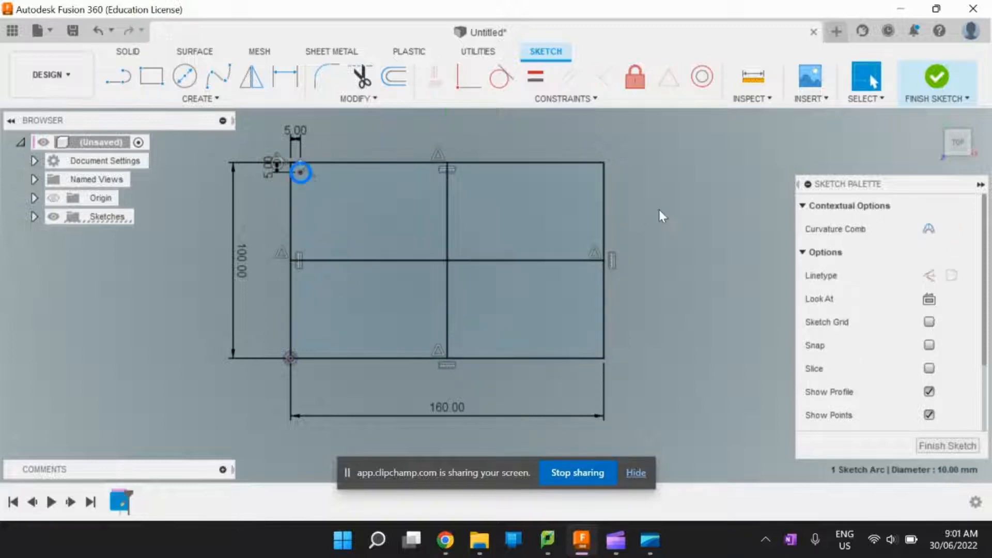
pyautogui.click(252, 77)
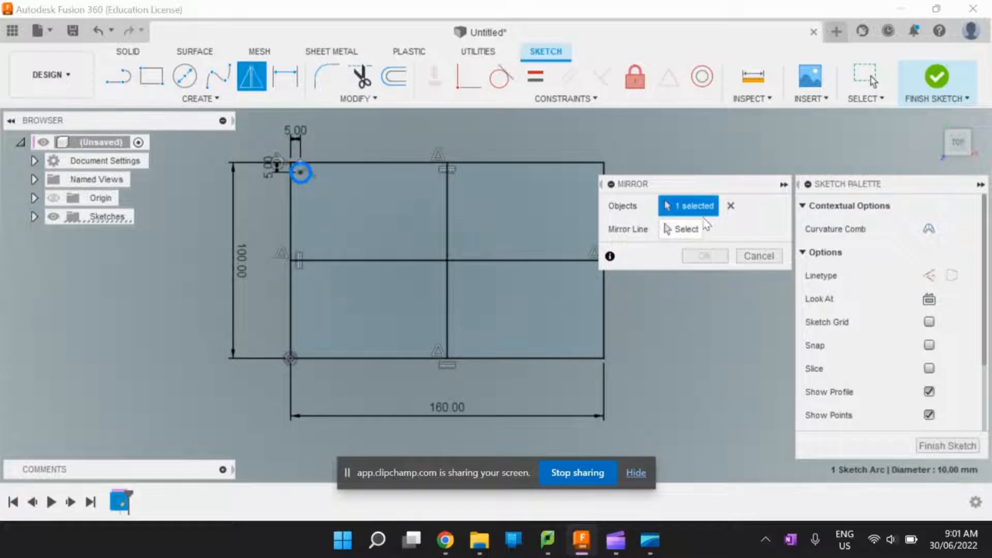
pyautogui.click(681, 229)
pyautogui.click(447, 218)
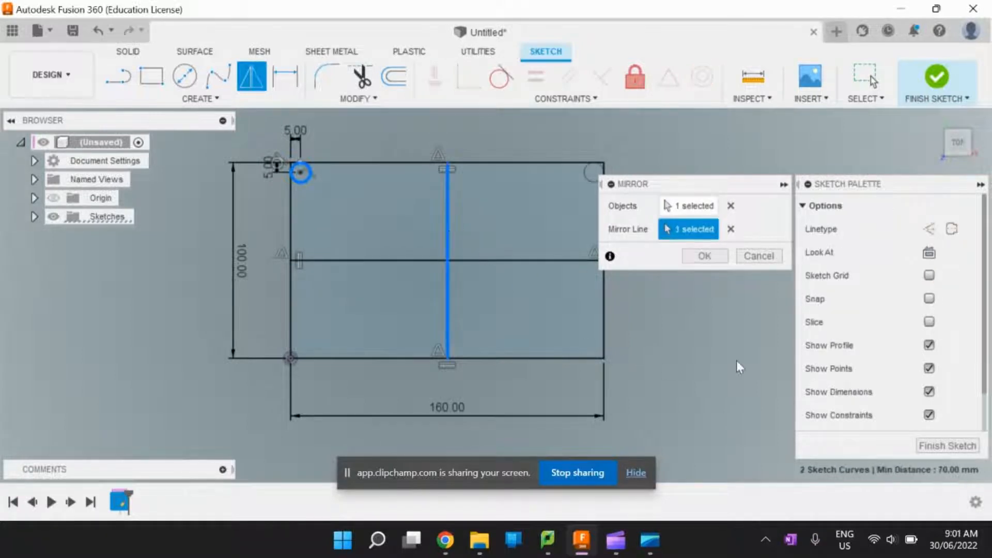
pyautogui.click(704, 256)
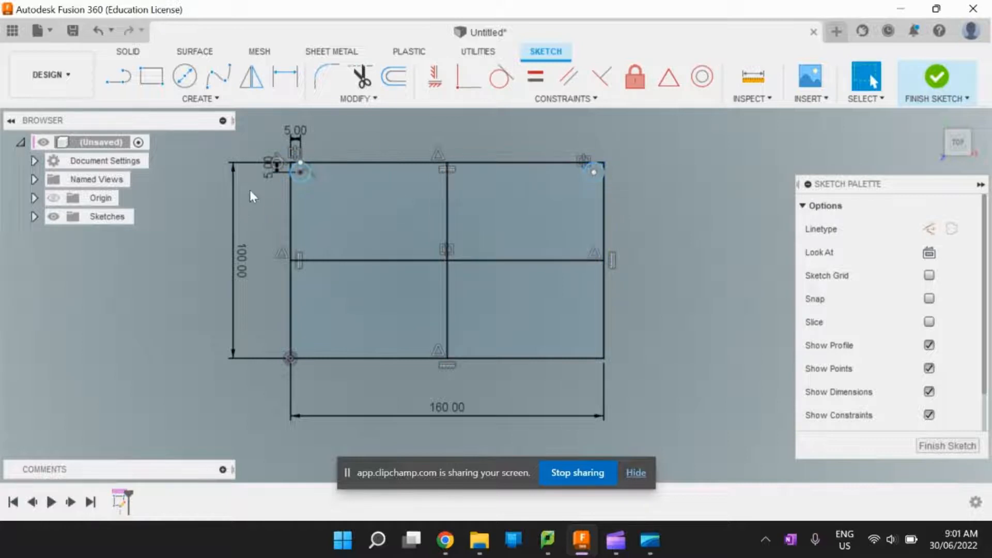
pyautogui.click(264, 91)
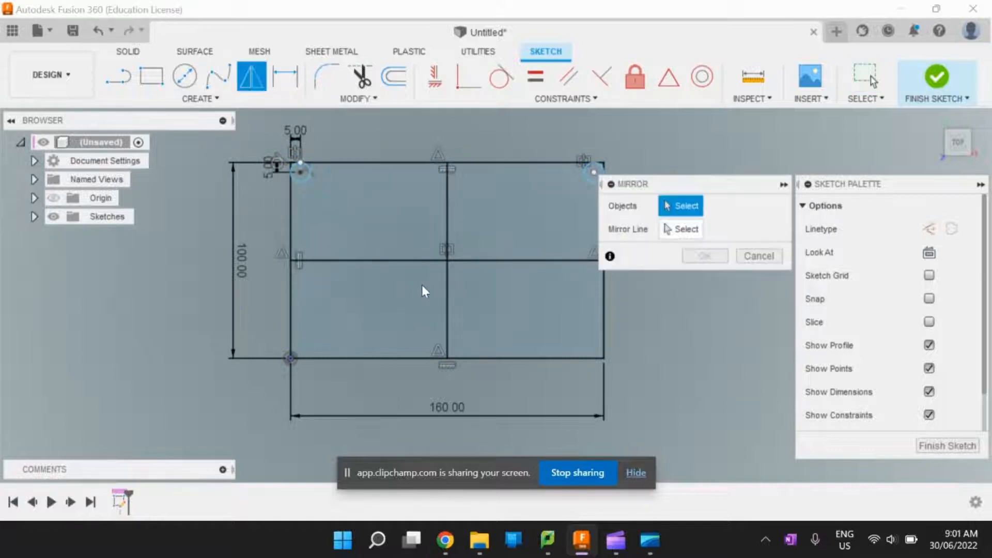
pyautogui.click(685, 232)
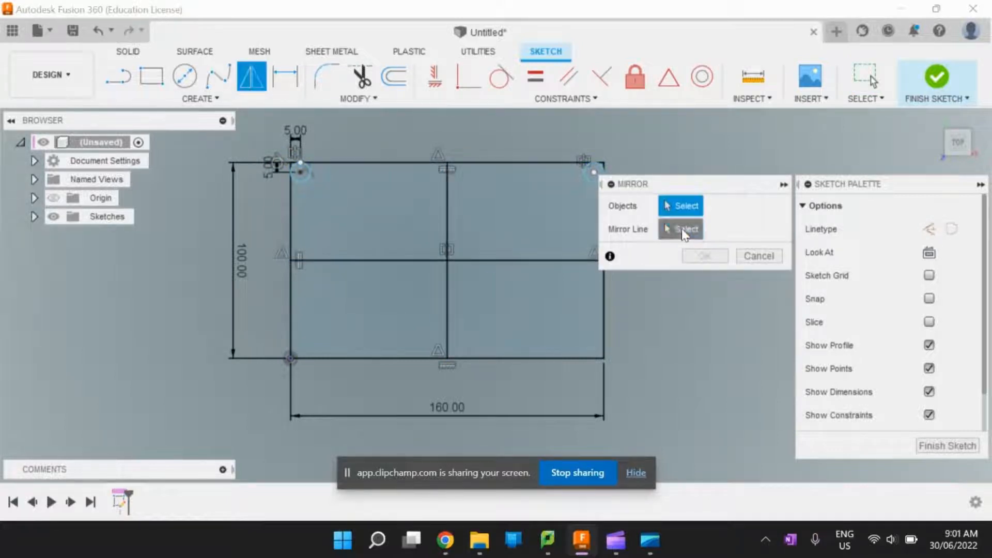
pyautogui.click(392, 263)
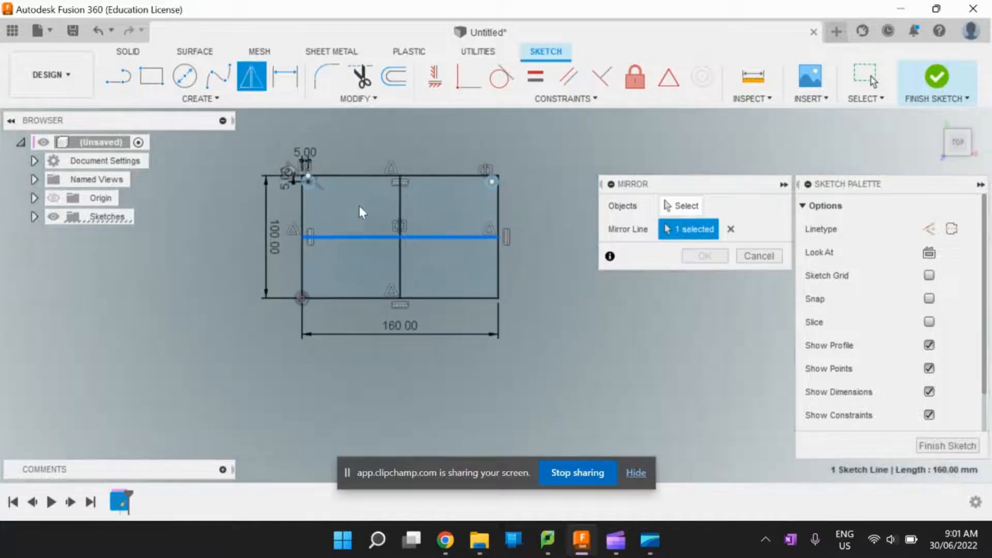
pyautogui.scroll(4, 305, 191)
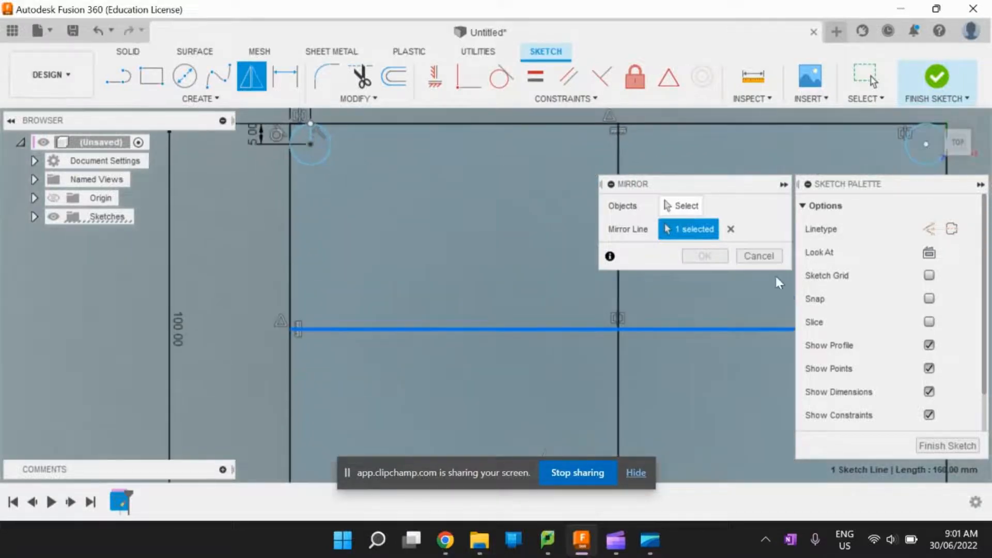
pyautogui.click(759, 255)
pyautogui.scroll(-5, 603, 305)
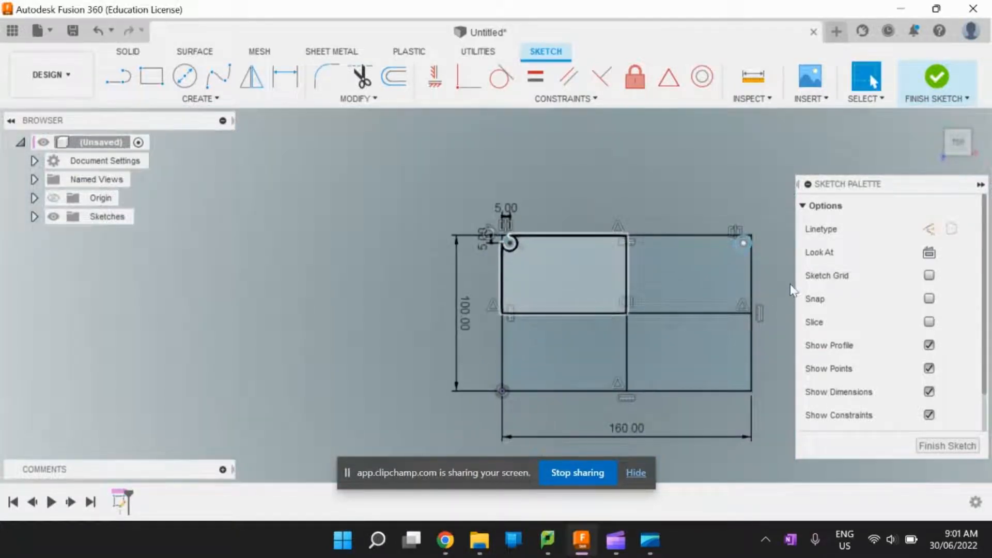
# - Mirror both upper corner circles across the horizontal centerline into the rectangle's lower corners
pyautogui.scroll(5, 512, 254)
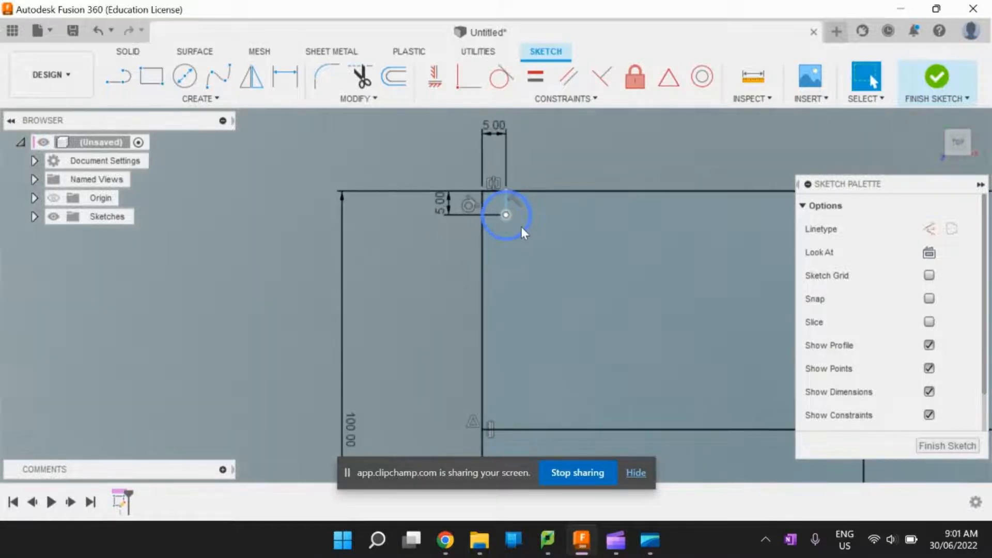
pyautogui.click(521, 227)
pyautogui.scroll(-3, 507, 262)
pyautogui.scroll(-3, 476, 272)
pyautogui.scroll(3, 749, 255)
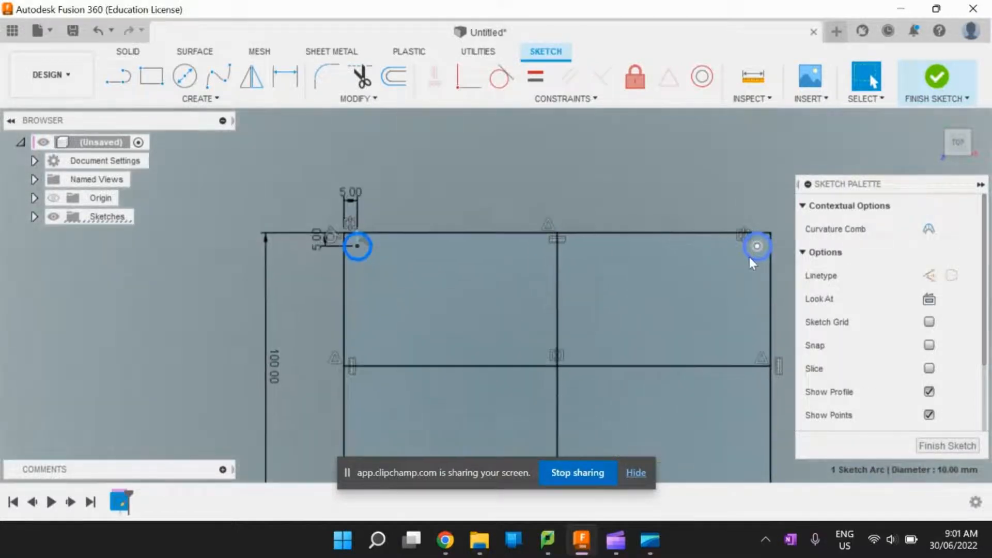
pyautogui.scroll(2, 751, 262)
pyautogui.keyDown('shift'); pyautogui.click(757, 259); pyautogui.keyUp('shift')
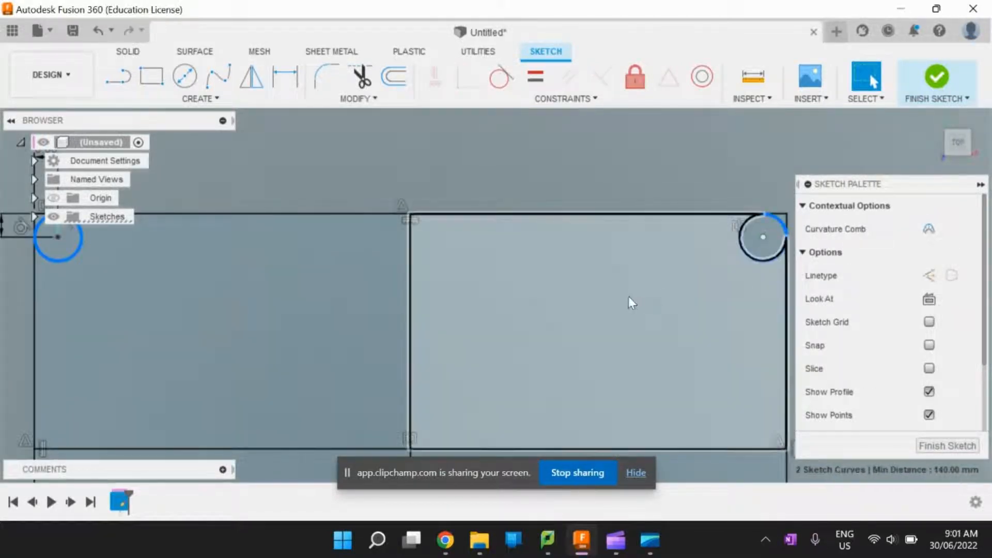
pyautogui.scroll(-2, 629, 296)
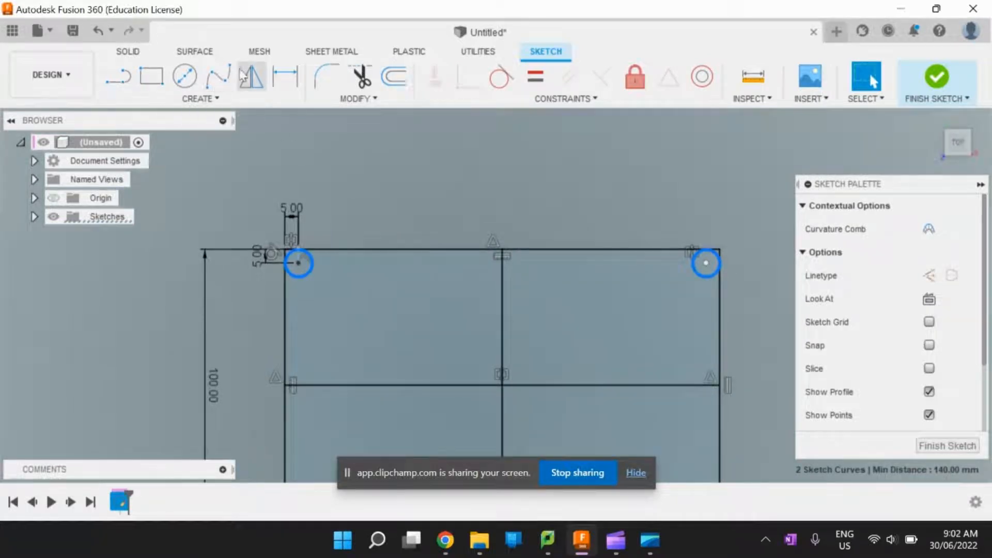
pyautogui.click(252, 77)
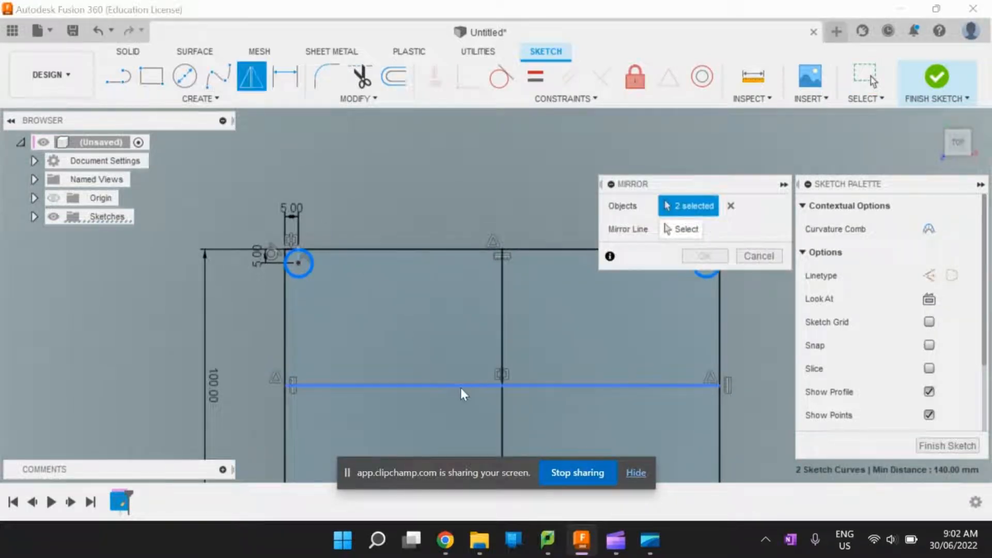
pyautogui.click(678, 228)
pyautogui.click(665, 385)
pyautogui.scroll(-3, 437, 234)
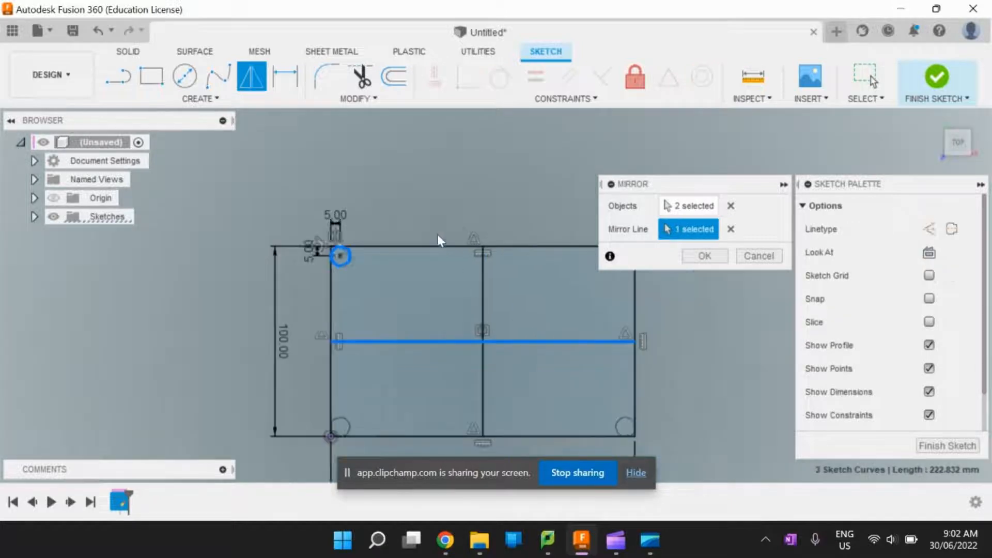
pyautogui.scroll(1, 409, 249)
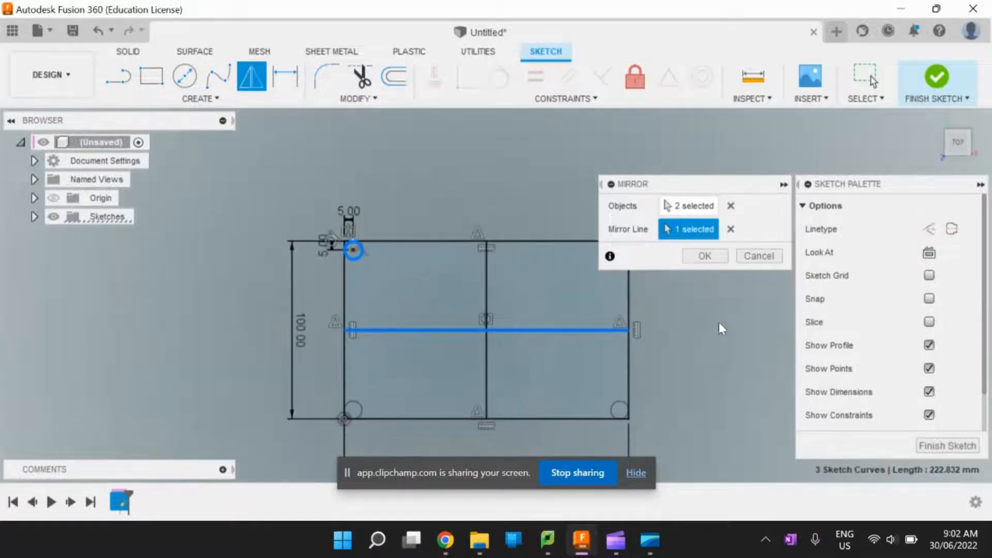
pyautogui.click(704, 257)
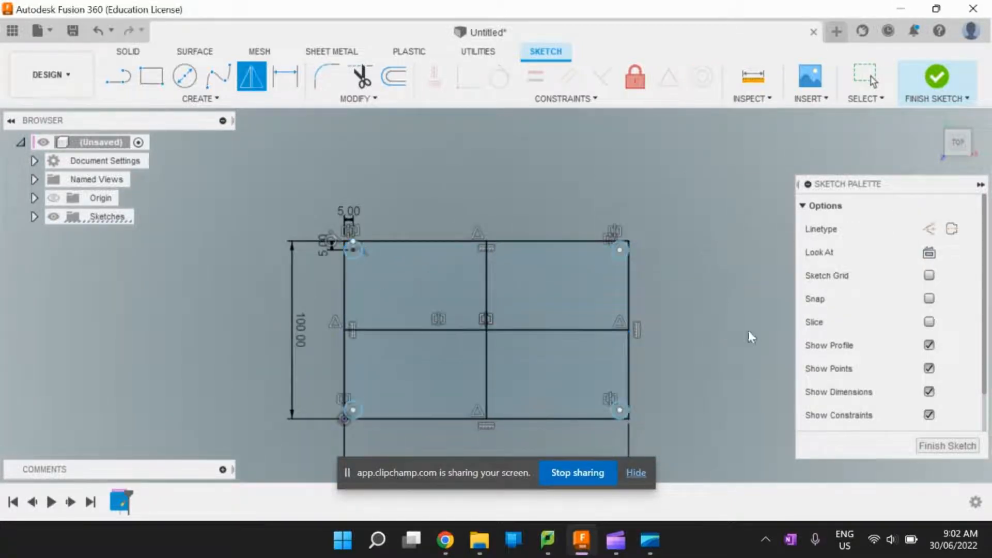
# - Examine how the mirrored circles meet the rectangle's edges, checking the lower-left corner closely and the other corners in the overall sketch
pyautogui.scroll(2, 504, 435)
pyautogui.scroll(-2, 500, 436)
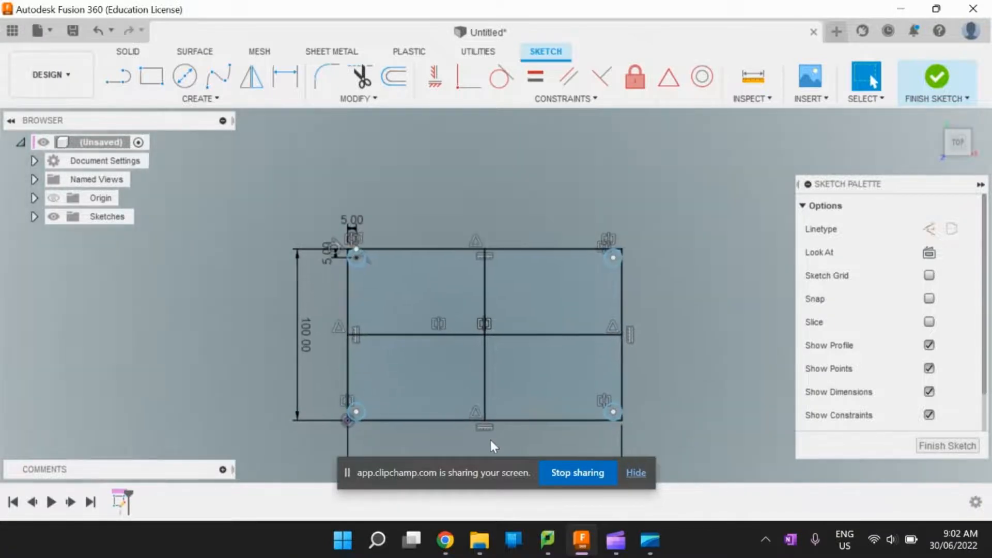
pyautogui.scroll(5, 402, 423)
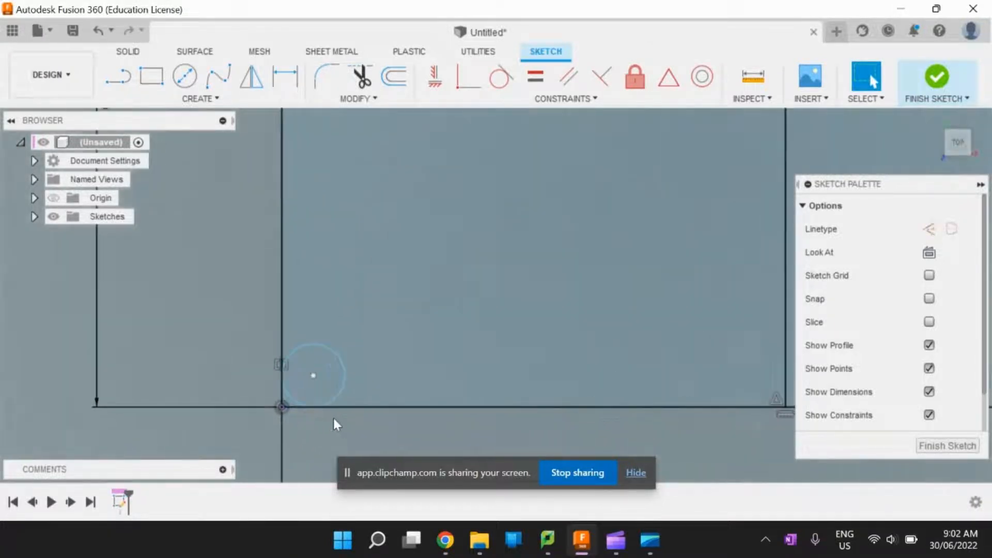
pyautogui.scroll(2, 297, 412)
pyautogui.click(292, 403)
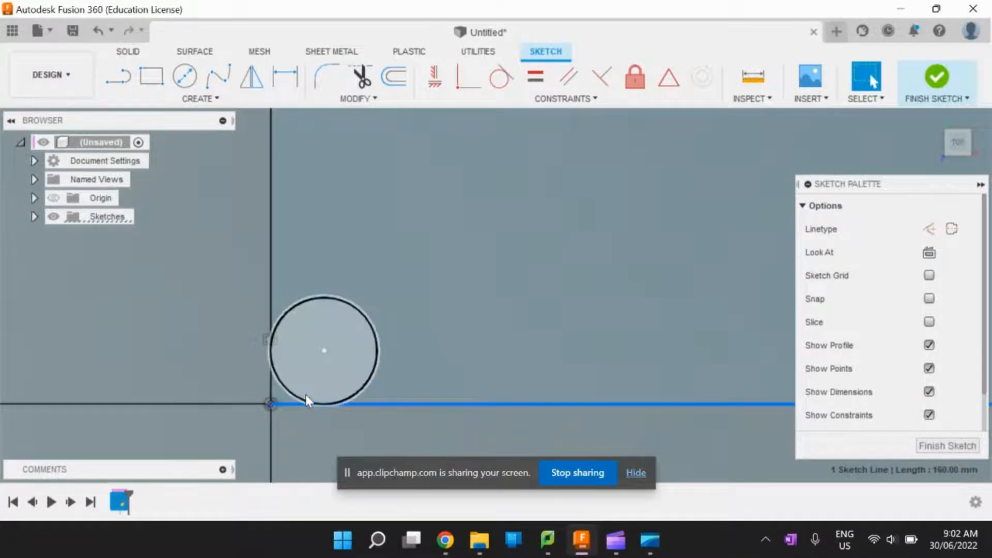
pyautogui.scroll(-3, 342, 373)
pyautogui.scroll(-4, 341, 371)
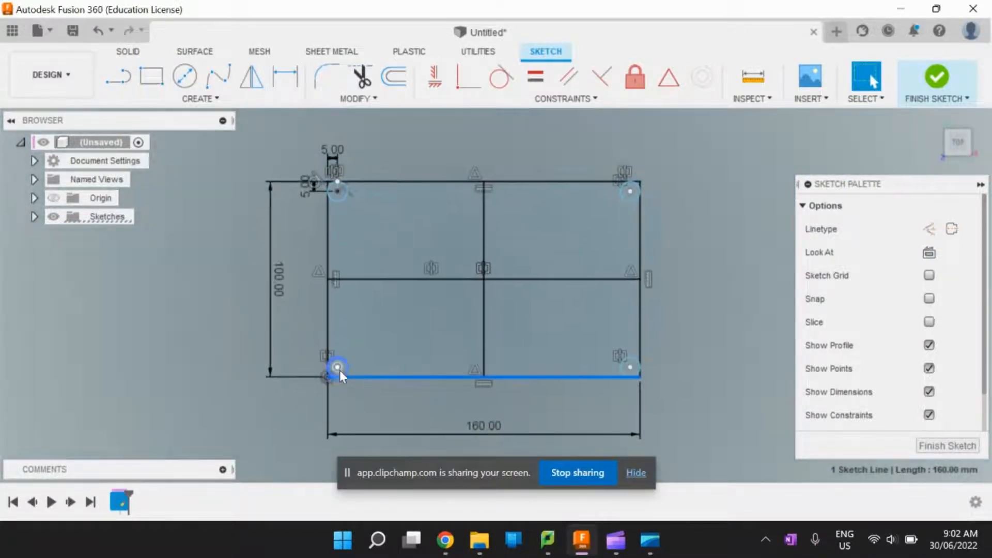
pyautogui.scroll(2, 625, 147)
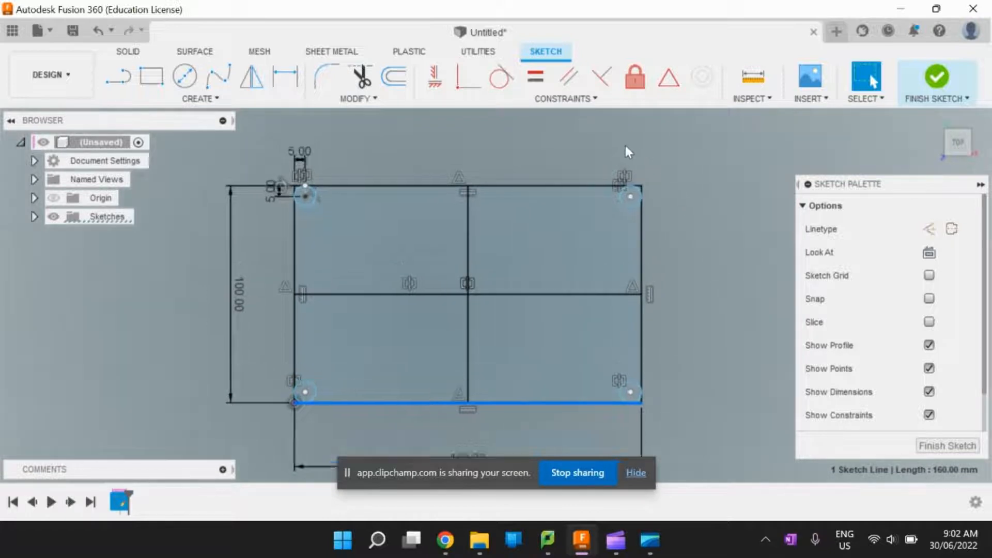
pyautogui.scroll(-3, 635, 170)
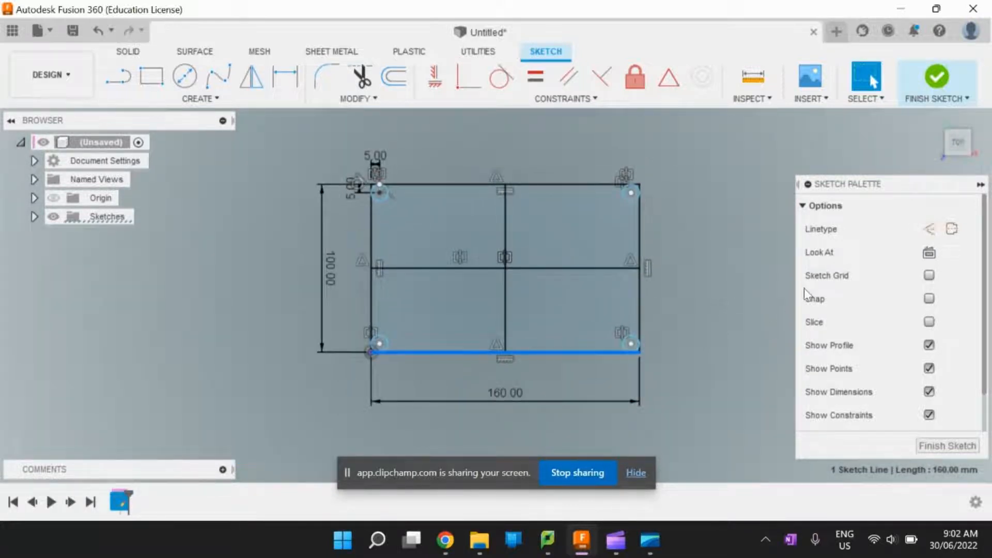
# - Delete the rectangle's 160 mm width dimension and 100 mm height dimension
pyautogui.click(512, 401)
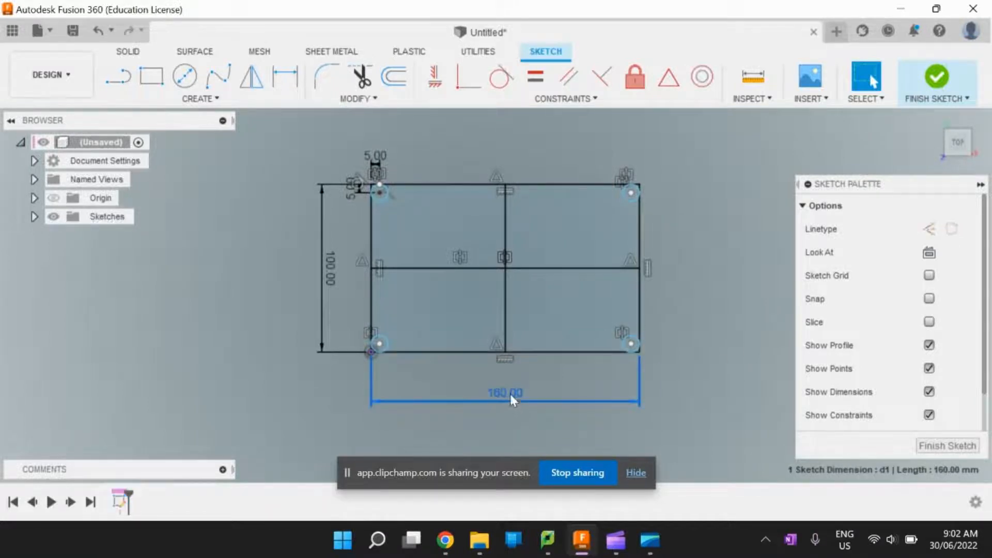
pyautogui.press('Delete')
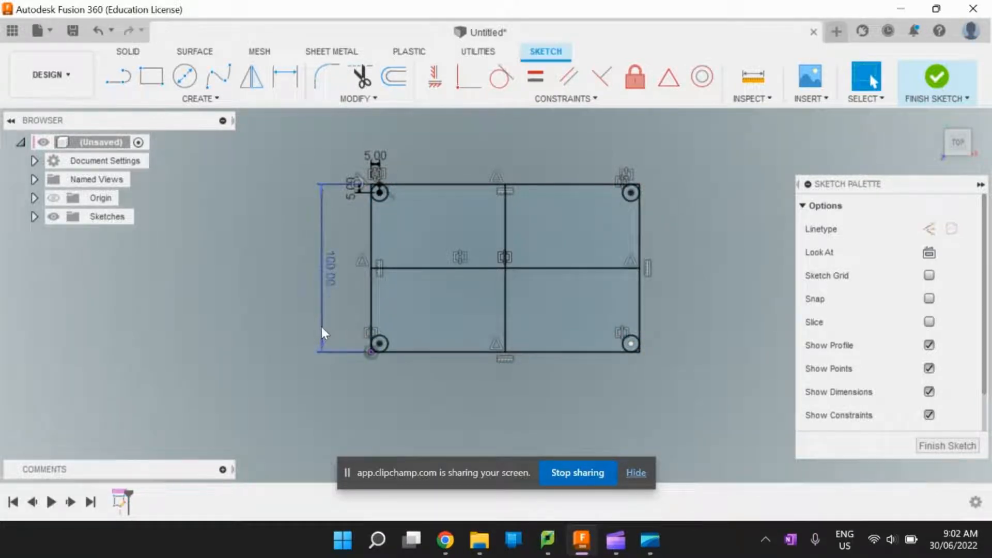
pyautogui.click(322, 327)
pyautogui.press('Delete')
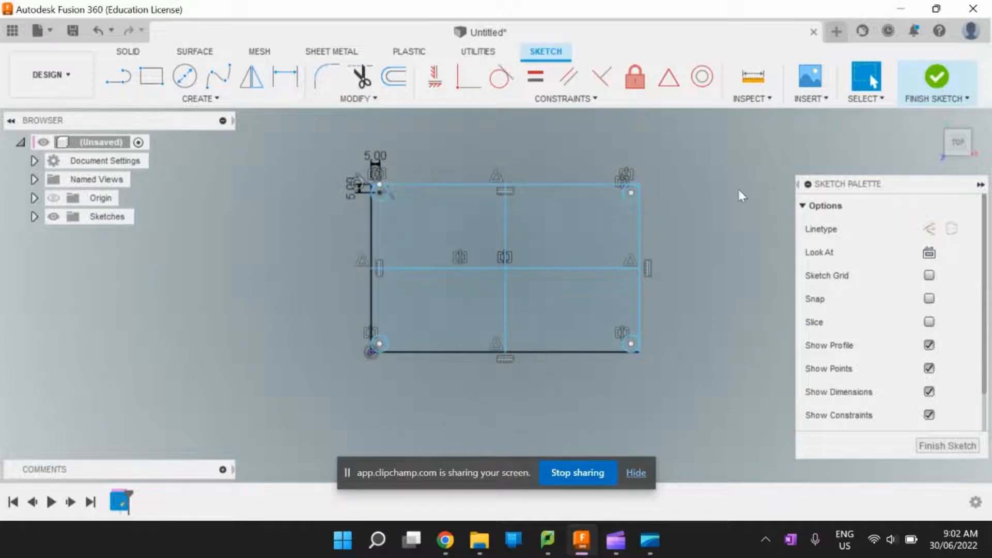
# - Draw a 5 by 5 mm square diagonally outward from the main rectangle's upper-left corner
pyautogui.click(146, 85)
pyautogui.scroll(-2, 456, 231)
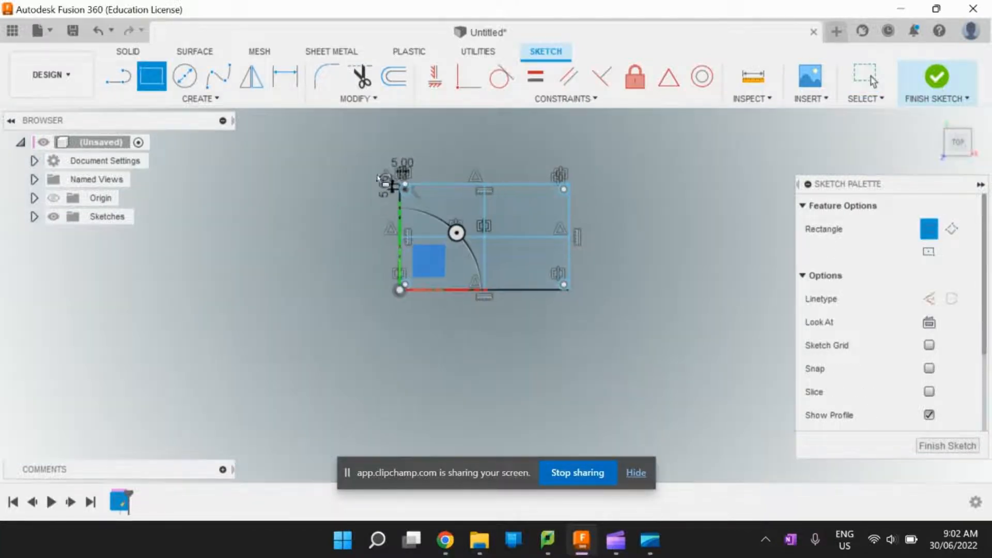
pyautogui.scroll(5, 465, 310)
pyautogui.scroll(5, 438, 230)
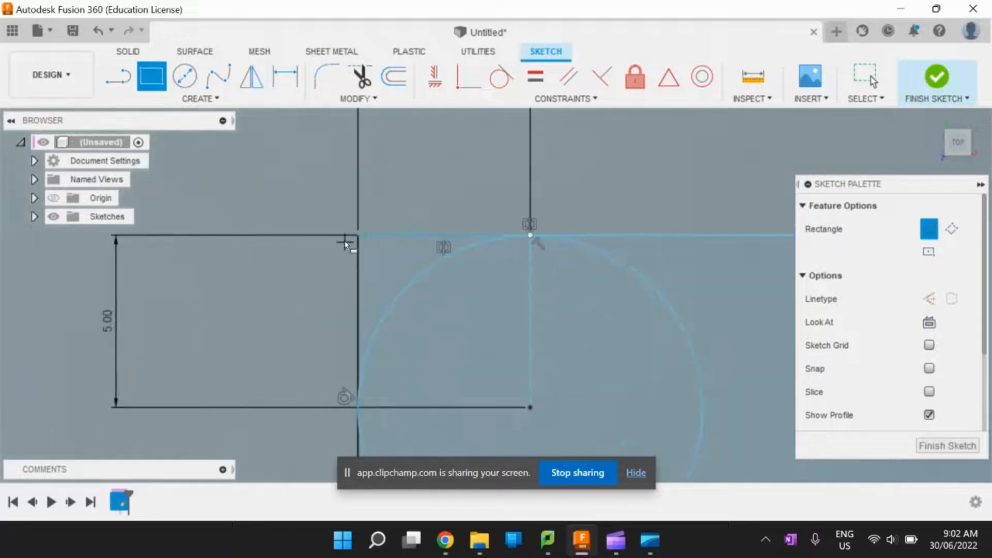
pyautogui.click(358, 236)
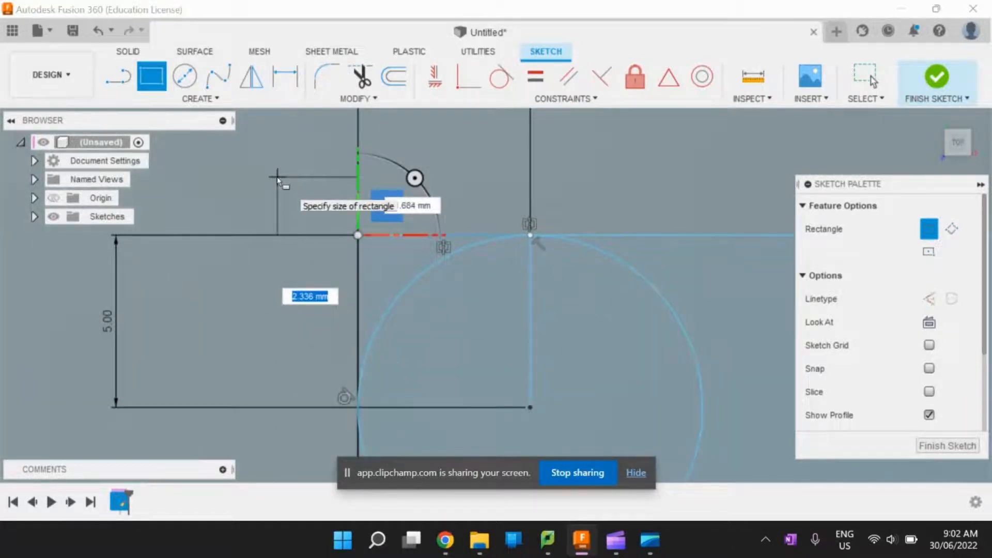
pyautogui.write('5')
pyautogui.press('Tab')
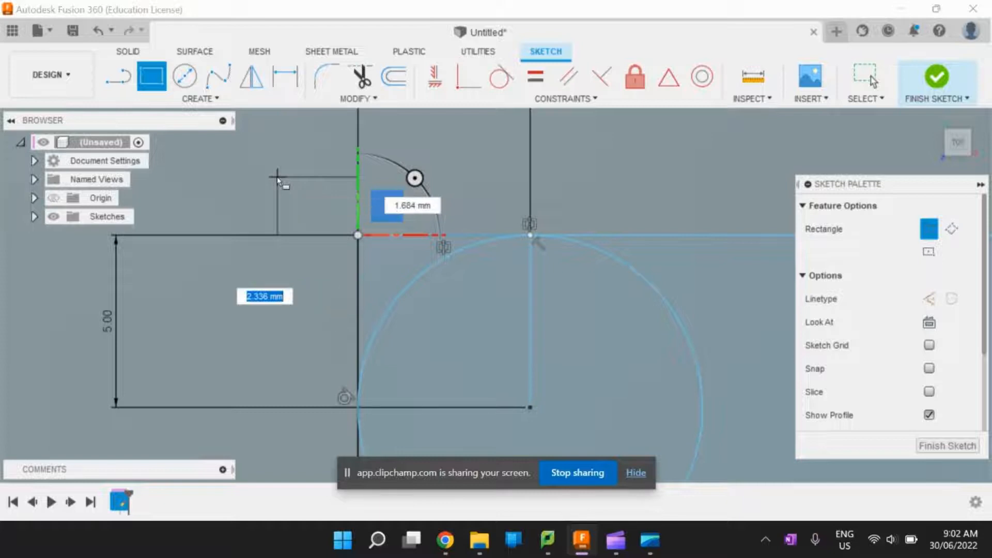
pyautogui.write('5')
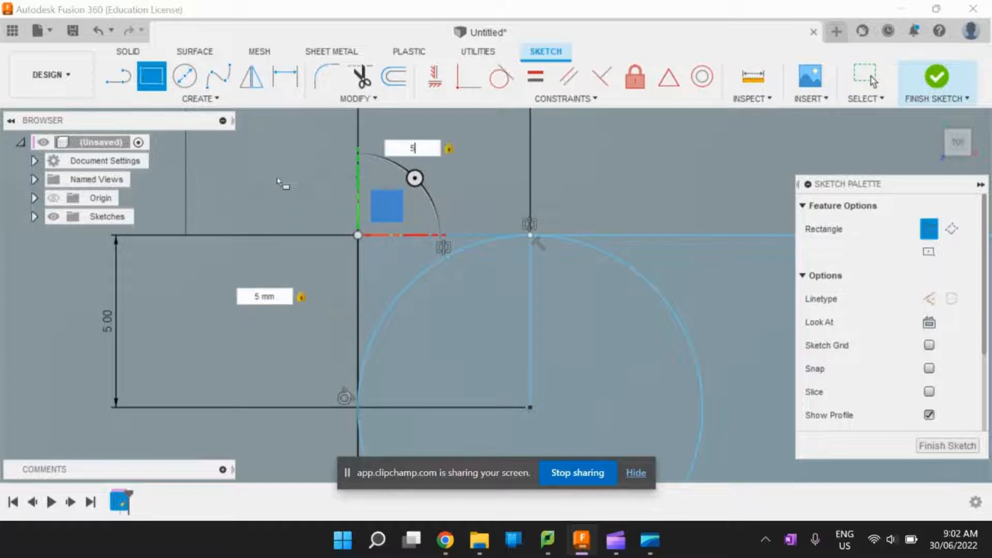
pyautogui.press('Return')
pyautogui.press('Escape')
pyautogui.scroll(-10, 346, 250)
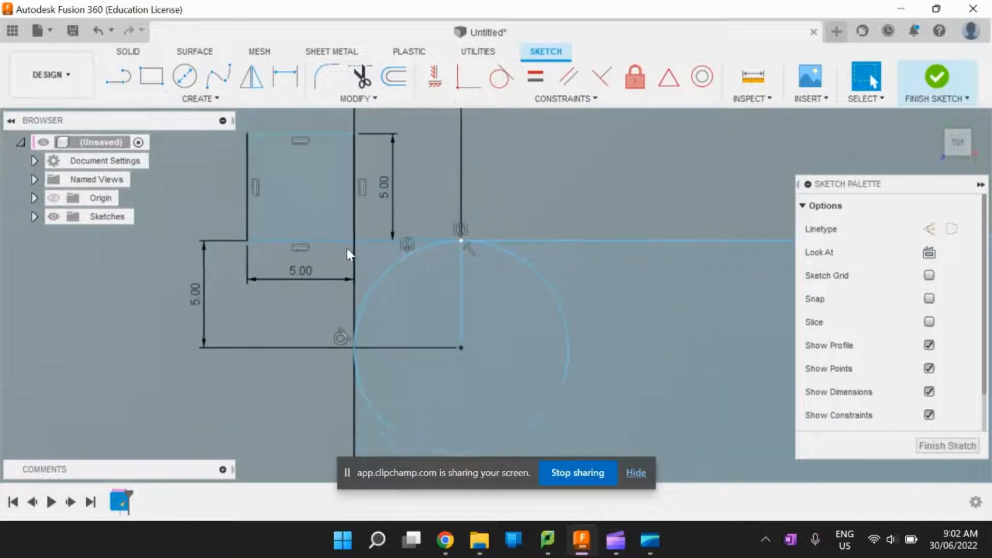
# - Draw a 5 by 5 mm square diagonally outward from the main rectangle's lower-right corner
pyautogui.scroll(-5, 339, 241)
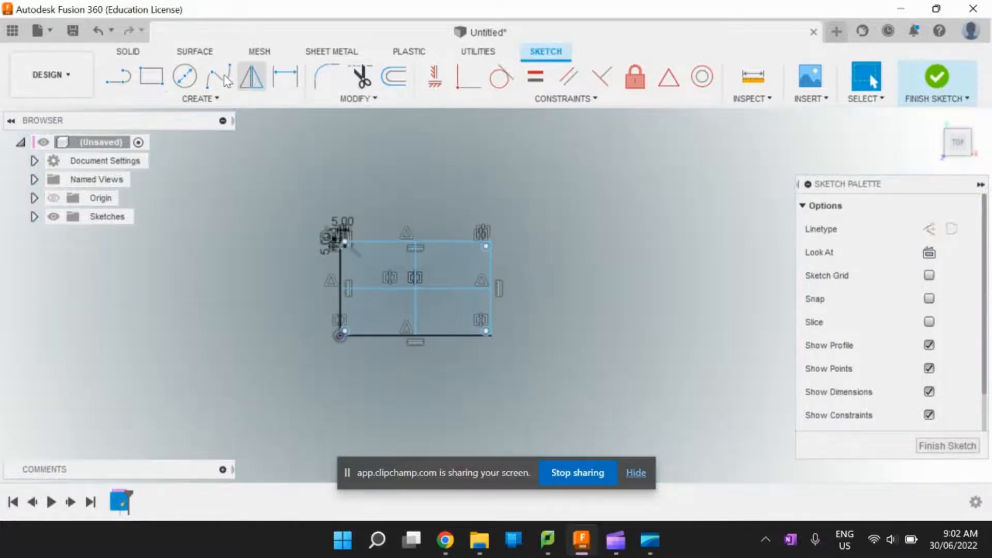
pyautogui.press('r')
pyautogui.scroll(10, 500, 383)
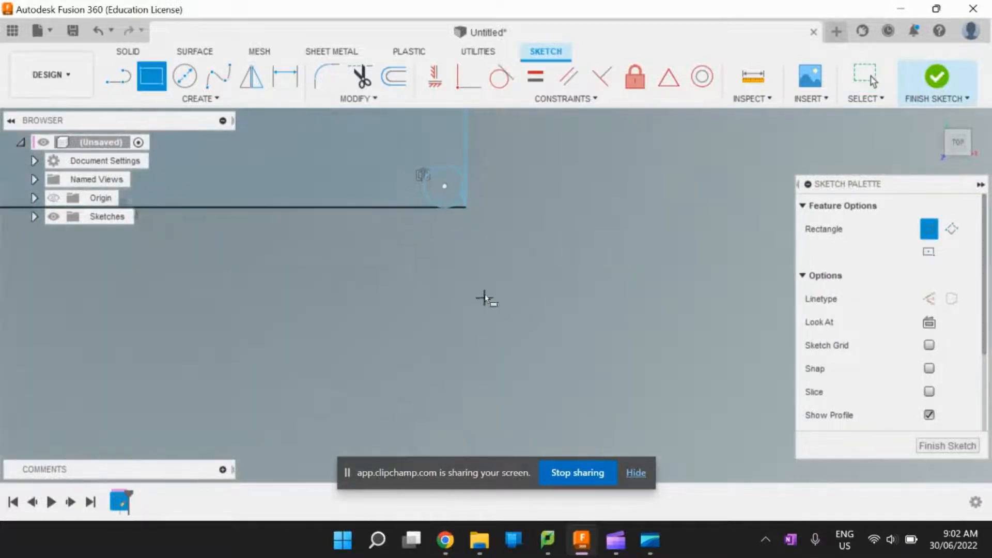
pyautogui.click(466, 203)
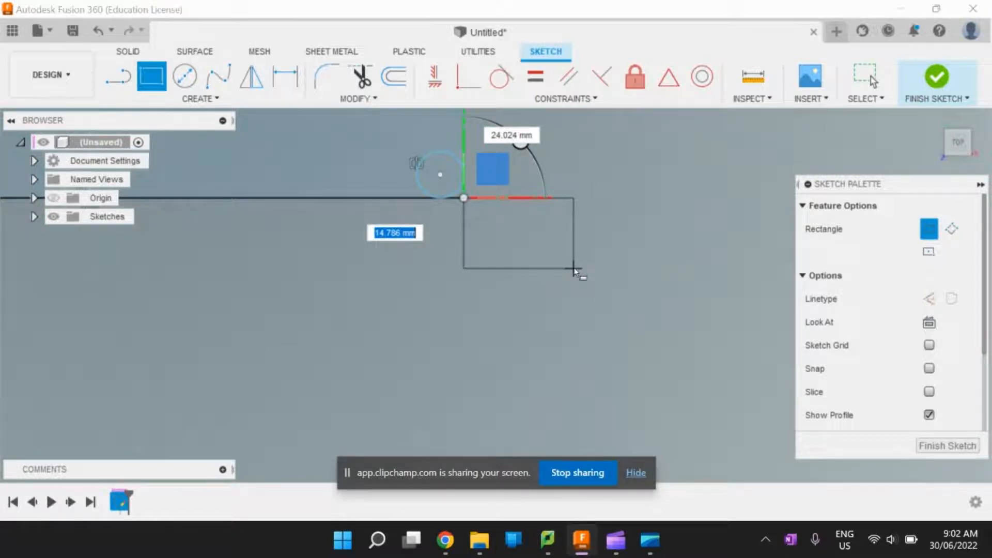
pyautogui.write('5')
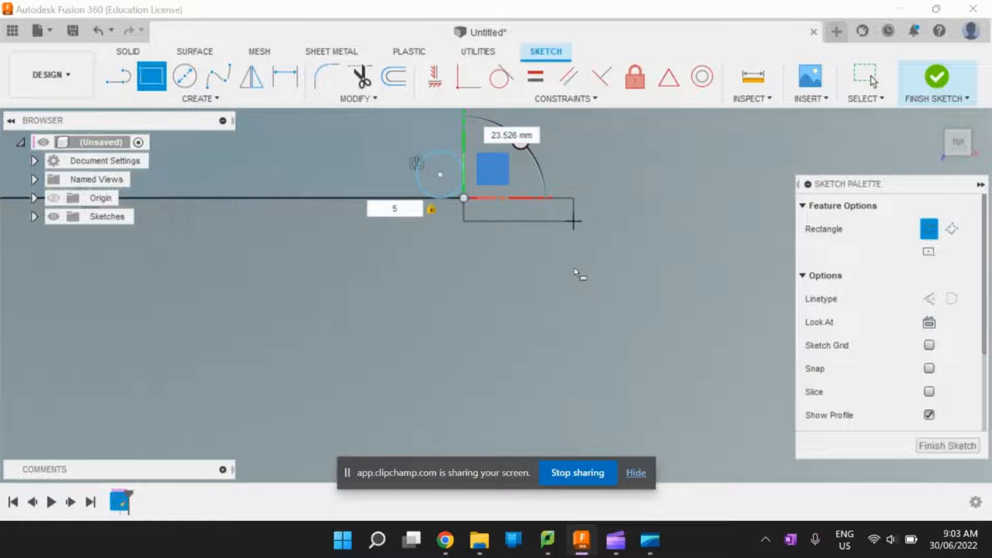
pyautogui.press('Tab')
pyautogui.write('5')
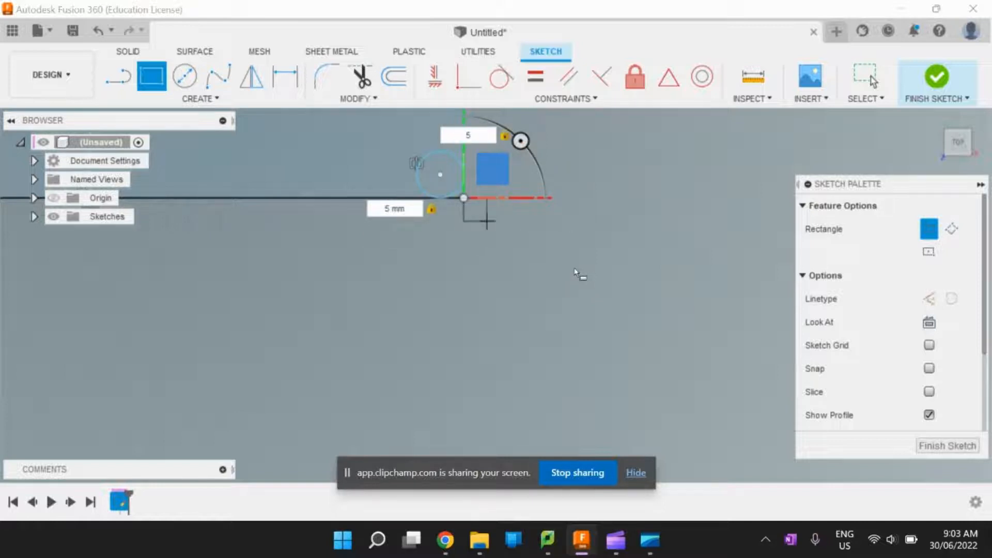
pyautogui.press('Return')
pyautogui.press('Escape')
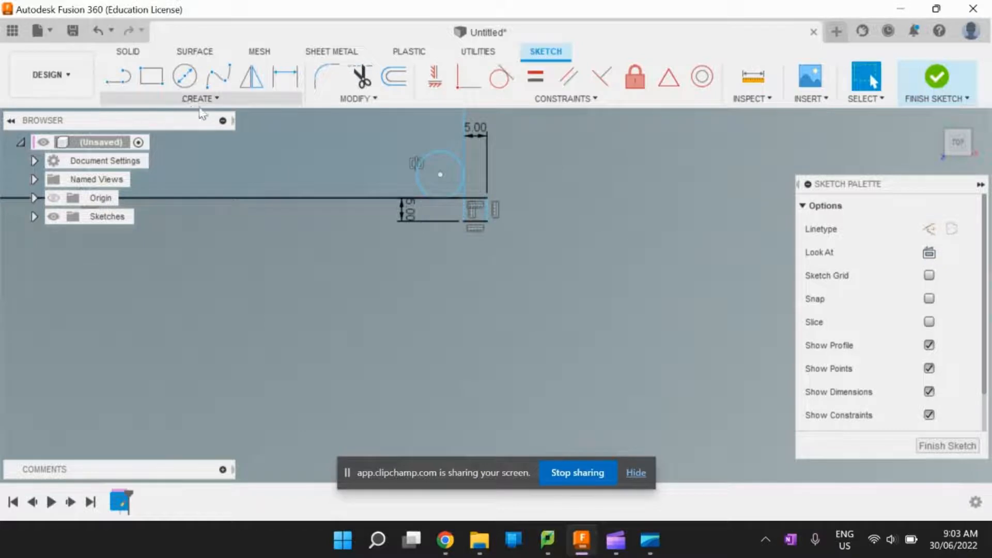
# - Draw an outer rectangle from the lower-right square's outer corner to the upper-left square's outer corner
pyautogui.click(163, 86)
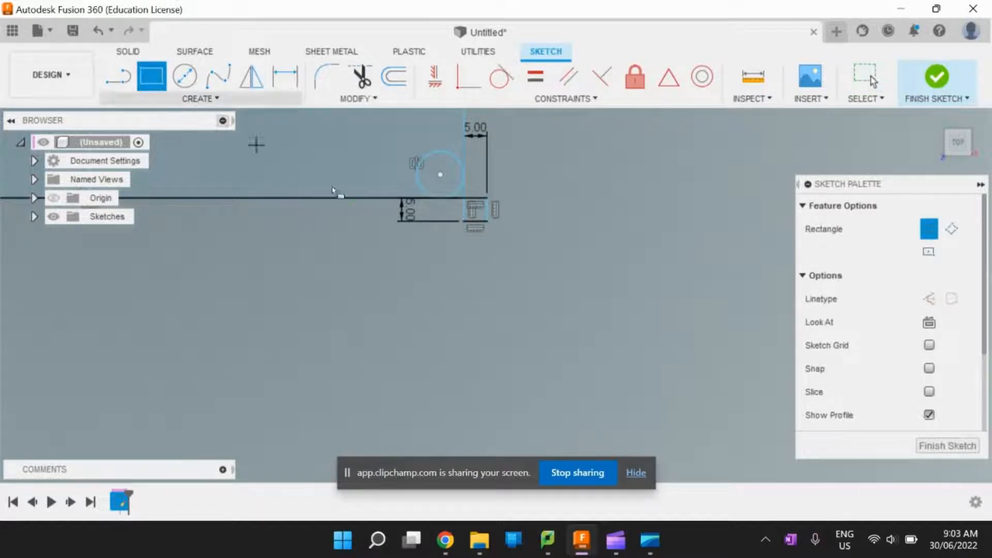
pyautogui.click(489, 222)
pyautogui.scroll(-6, 506, 252)
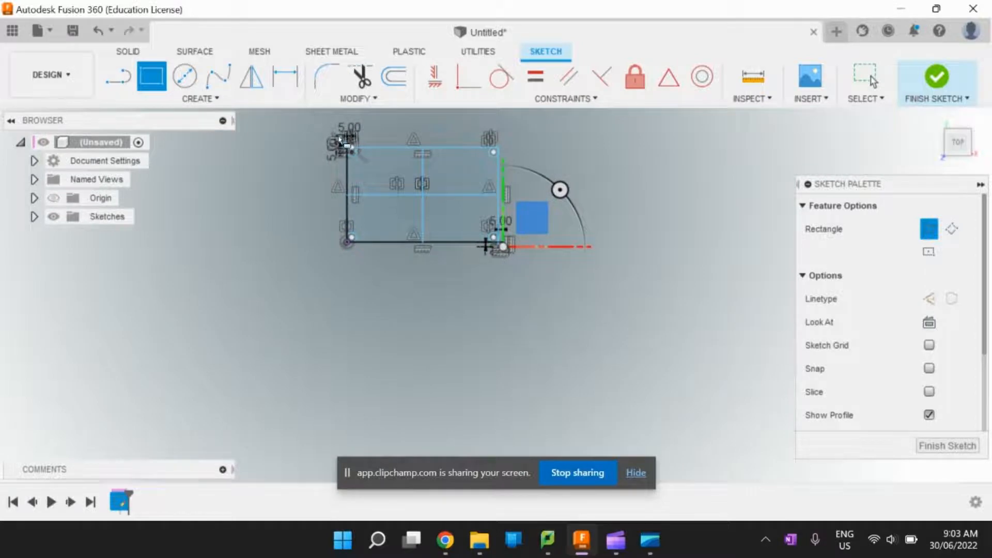
pyautogui.scroll(-2, 338, 137)
pyautogui.scroll(1, 337, 136)
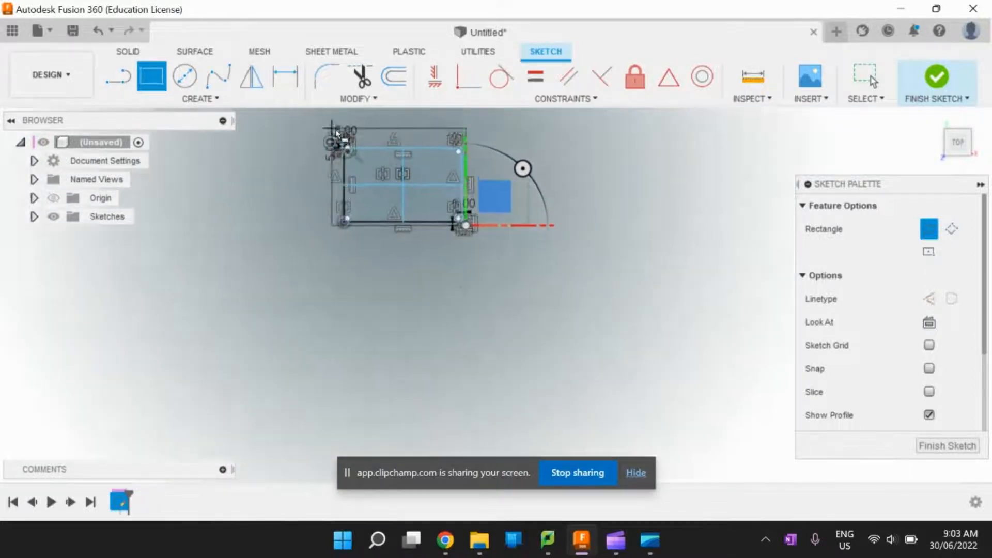
pyautogui.scroll(4, 337, 136)
pyautogui.scroll(-3, 345, 155)
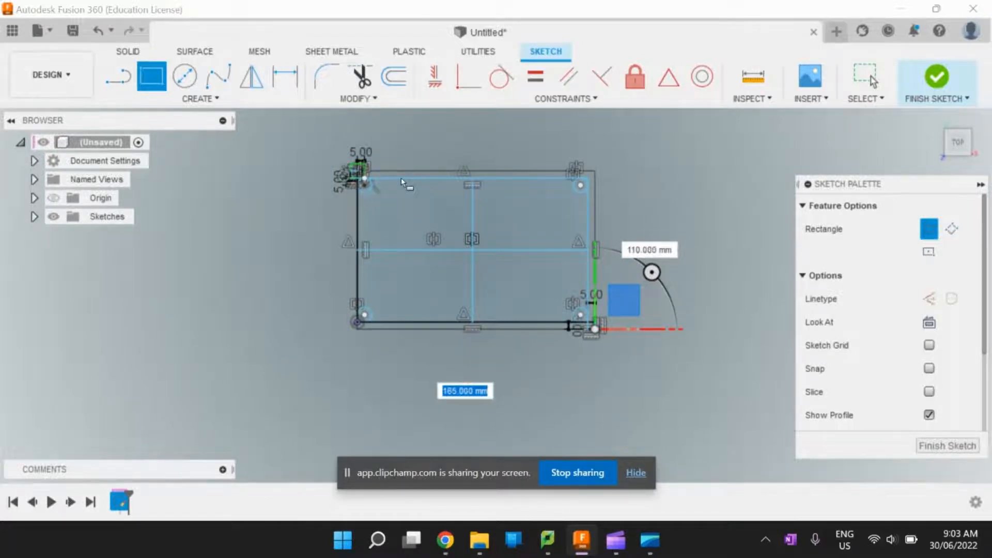
pyautogui.scroll(3, 375, 172)
pyautogui.scroll(2, 311, 180)
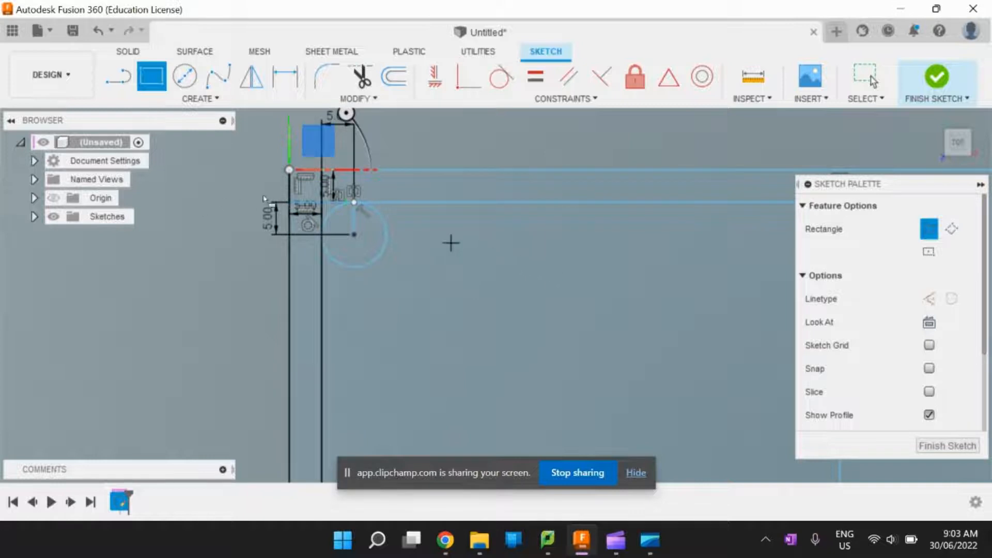
pyautogui.press('Escape')
# - Select the left and lower border profile between the two rectangles, plus the lower-left sliver between the circle and the inner corner
pyautogui.scroll(-3, 307, 239)
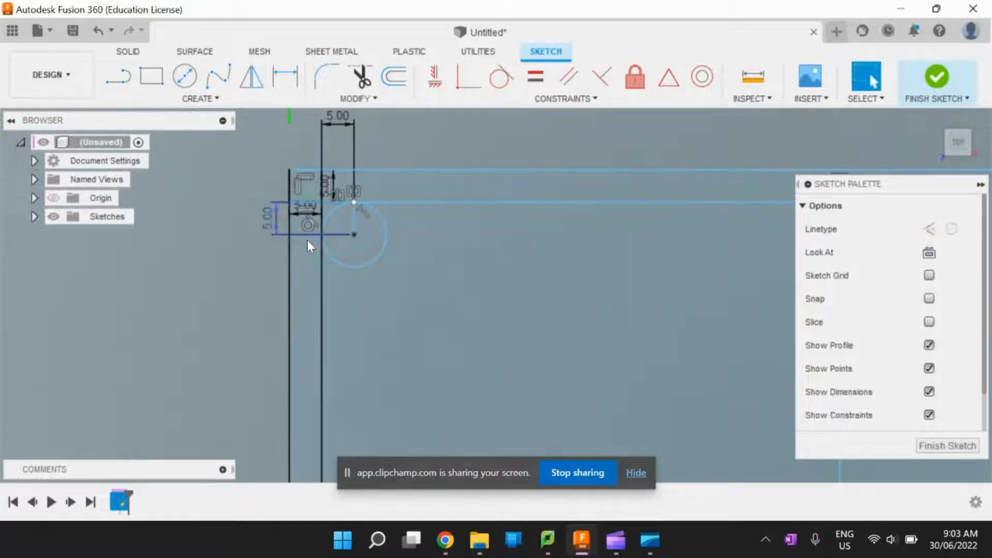
pyautogui.scroll(-4, 310, 255)
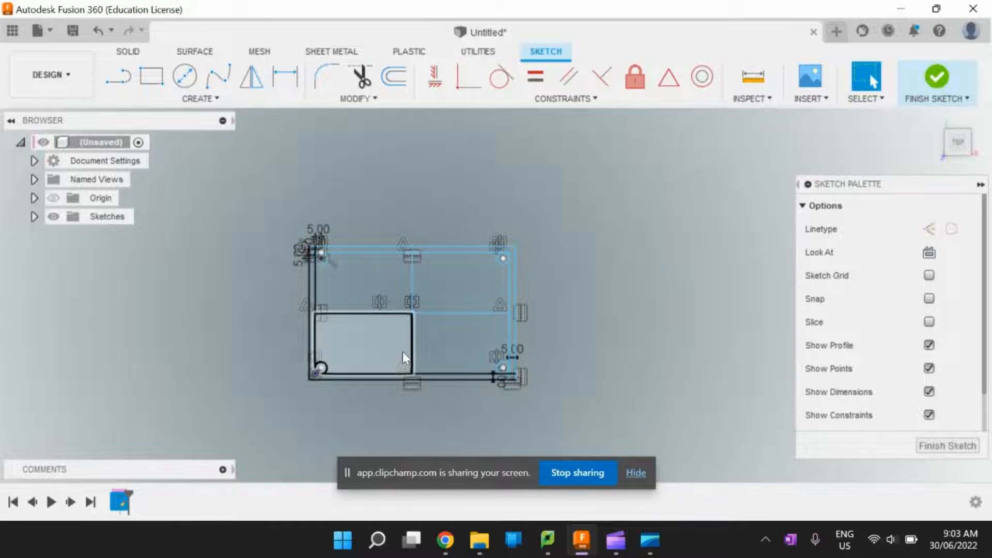
pyautogui.scroll(4, 579, 337)
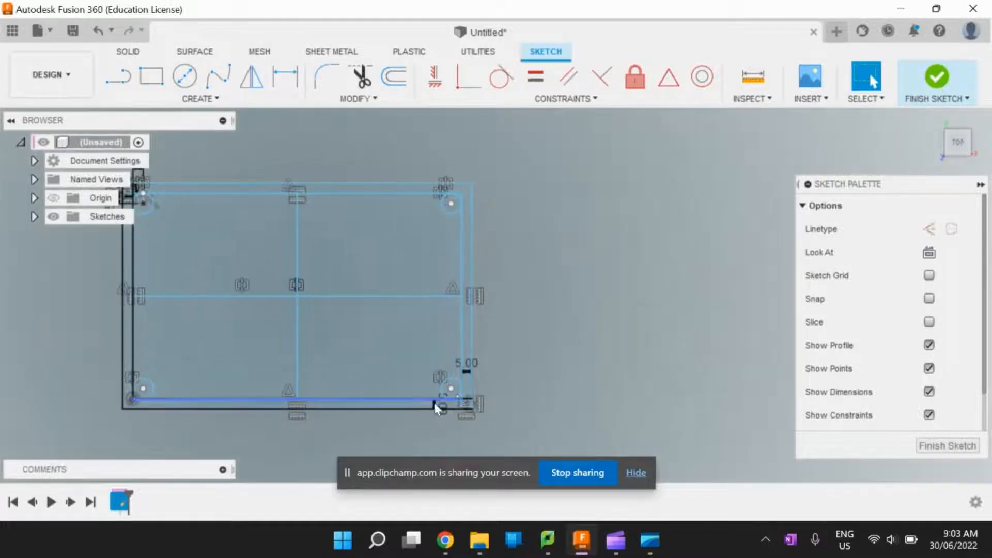
pyautogui.scroll(-3, 282, 410)
pyautogui.scroll(6, 263, 414)
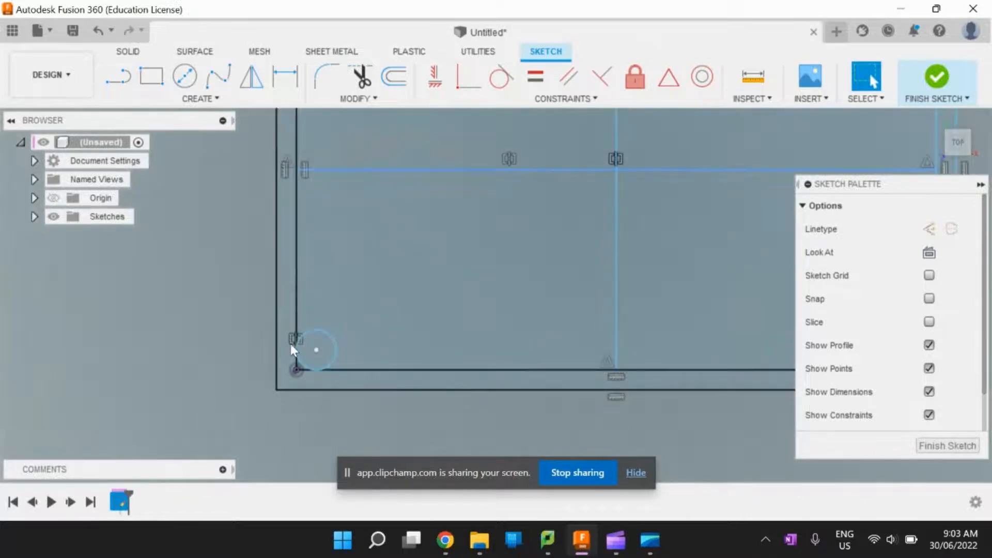
pyautogui.click(282, 354)
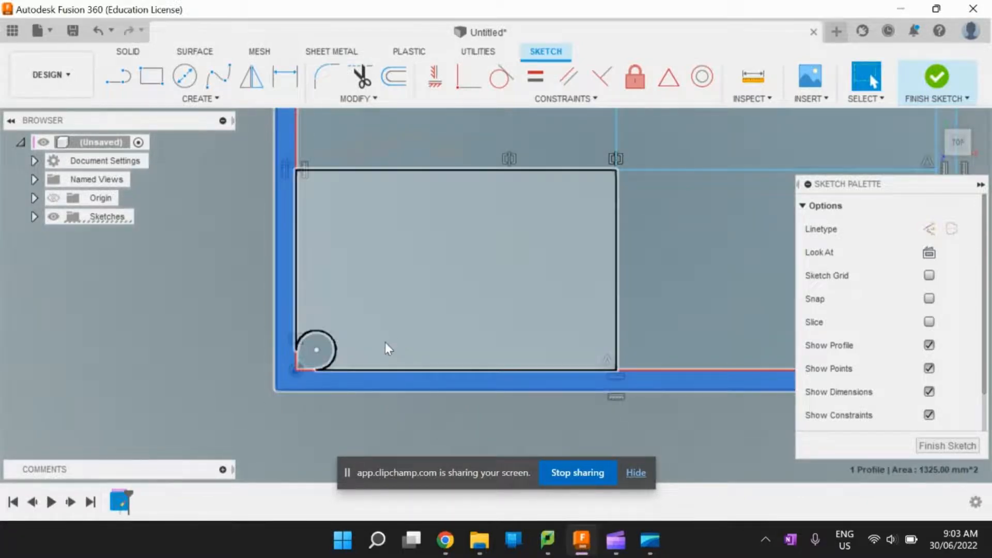
pyautogui.scroll(6, 264, 385)
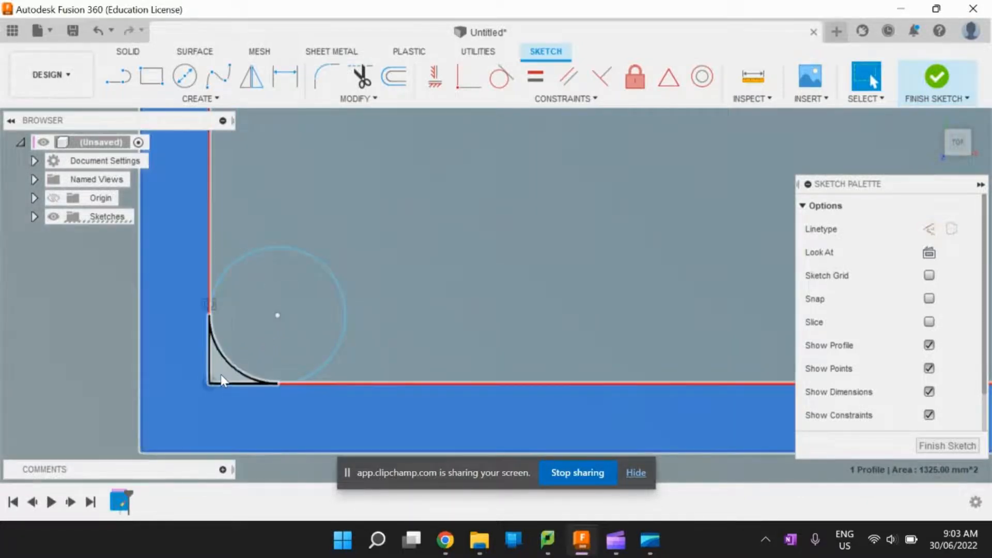
pyautogui.click(224, 381)
pyautogui.scroll(-6, 380, 384)
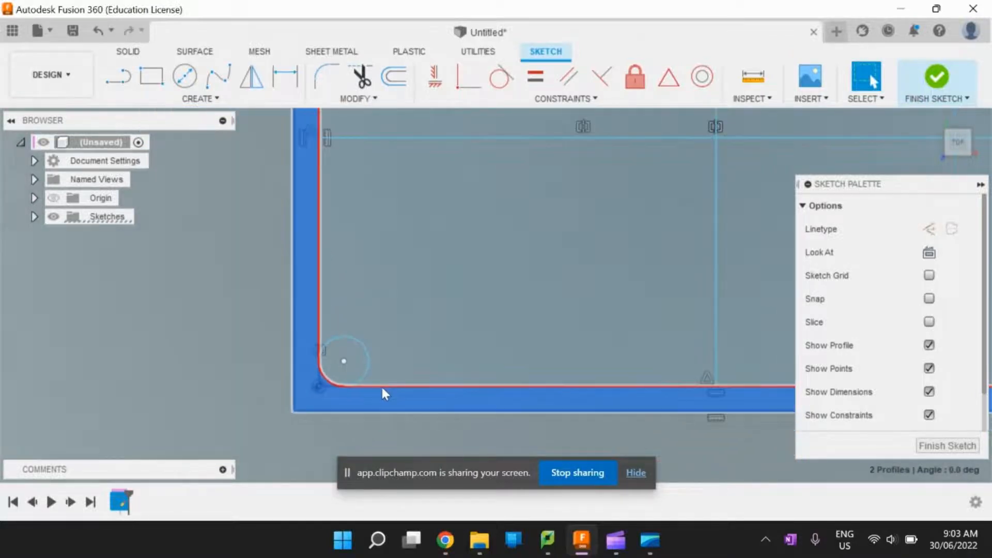
# - Add the upper-left square, the upper and right border profile, and both upper corner slivers outside the circles to the profile selection
pyautogui.scroll(5, 354, 215)
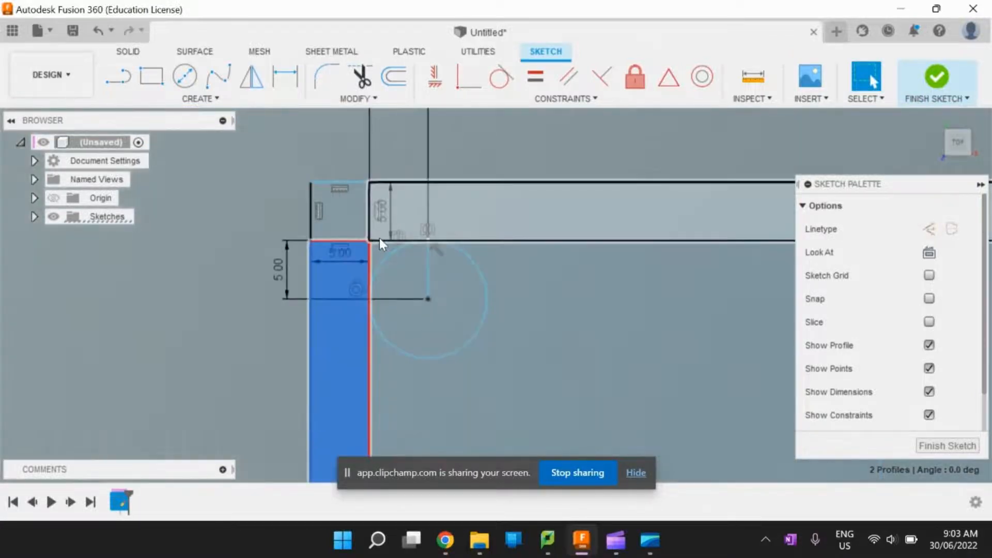
pyautogui.click(381, 255)
pyautogui.click(335, 220)
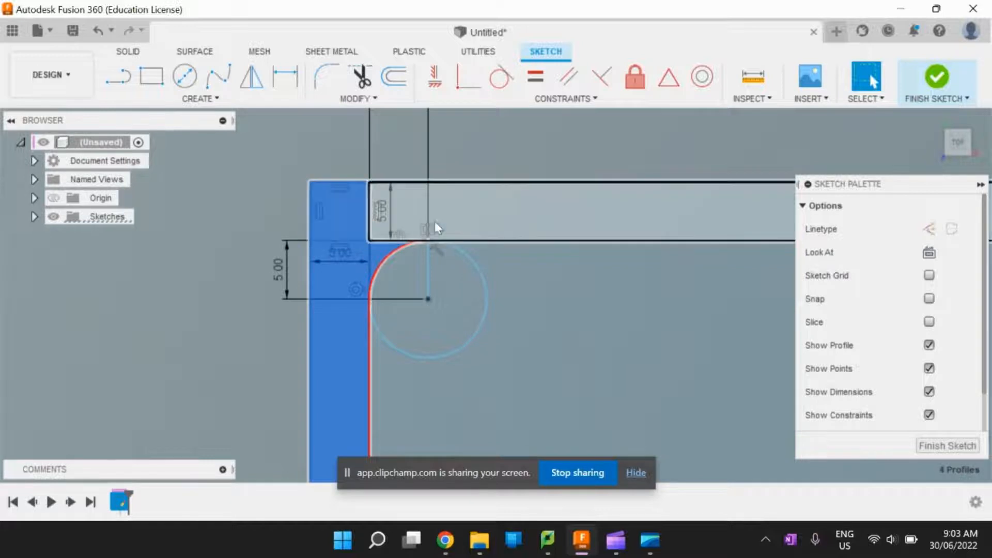
pyautogui.click(520, 226)
pyautogui.scroll(-8, 389, 333)
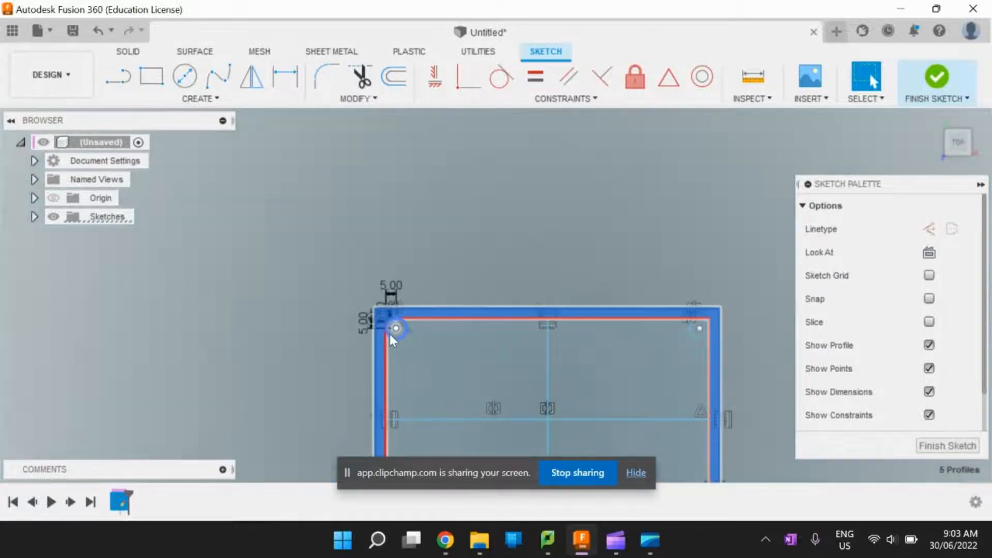
pyautogui.scroll(10, 598, 349)
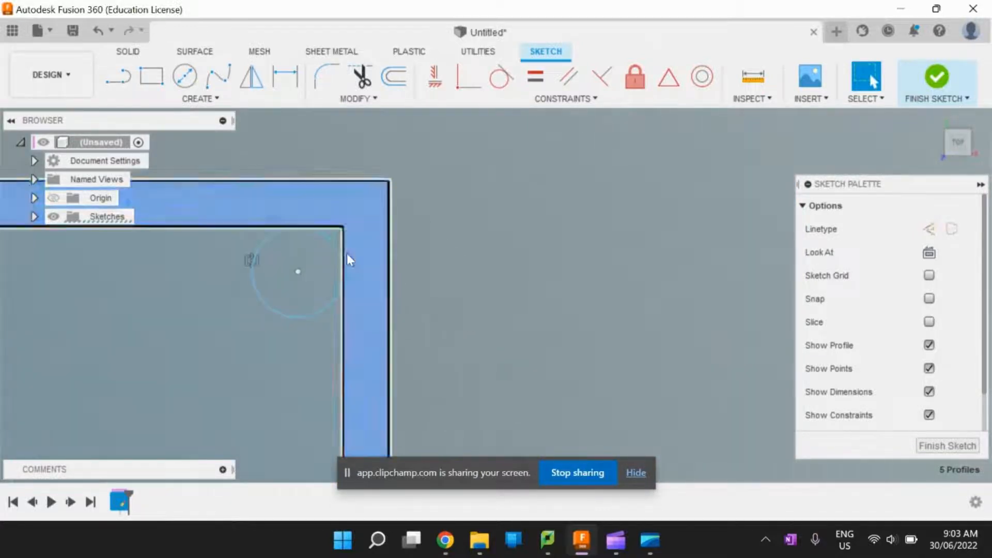
pyautogui.click(336, 240)
pyautogui.scroll(-5, 431, 287)
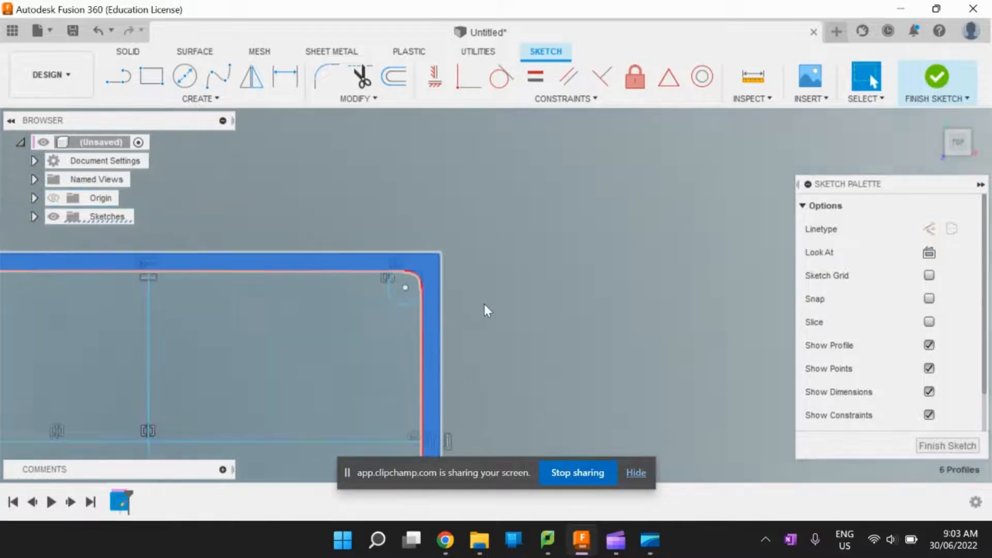
# - Add the lower-right square and its adjacent corner sliver to the profile selection, leaving the corner circle unselected
pyautogui.scroll(-5, 483, 327)
pyautogui.scroll(9, 486, 414)
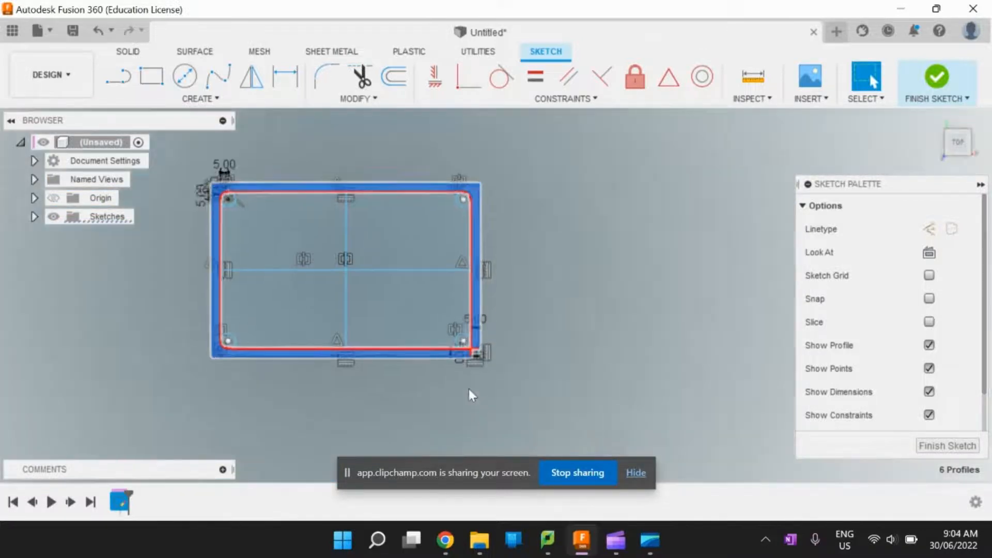
pyautogui.scroll(3, 470, 343)
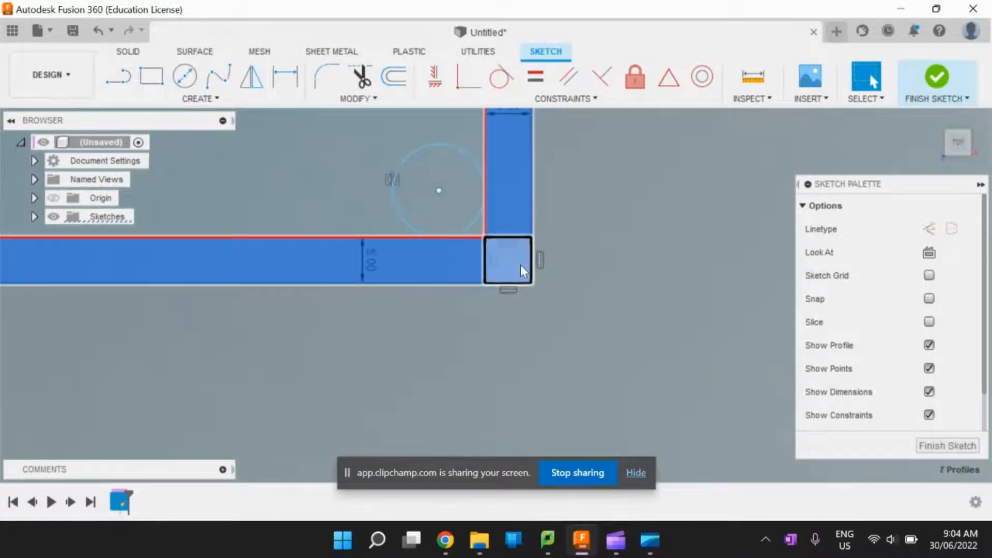
pyautogui.click(475, 252)
pyautogui.click(476, 222)
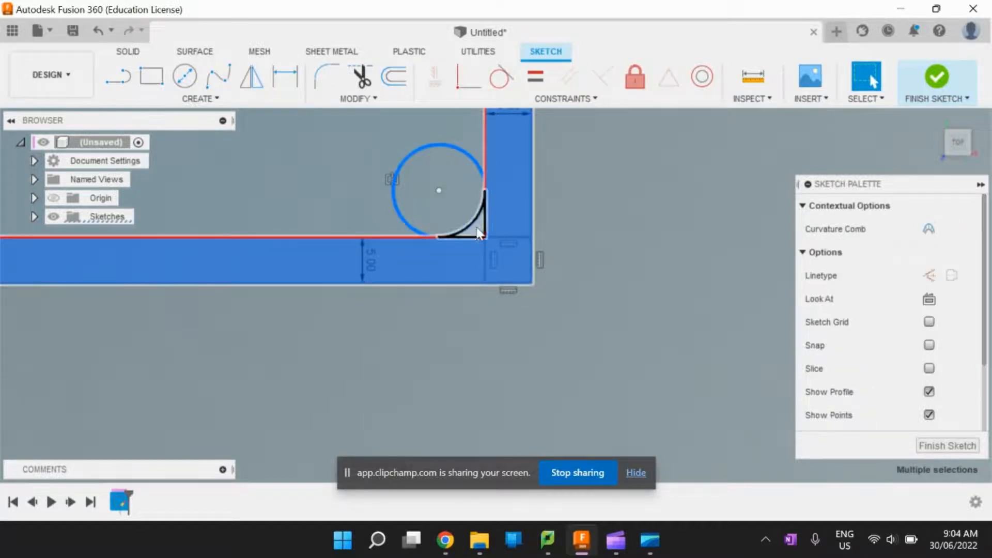
pyautogui.keyDown('ctrl'); pyautogui.click(475, 163); pyautogui.keyUp('ctrl')
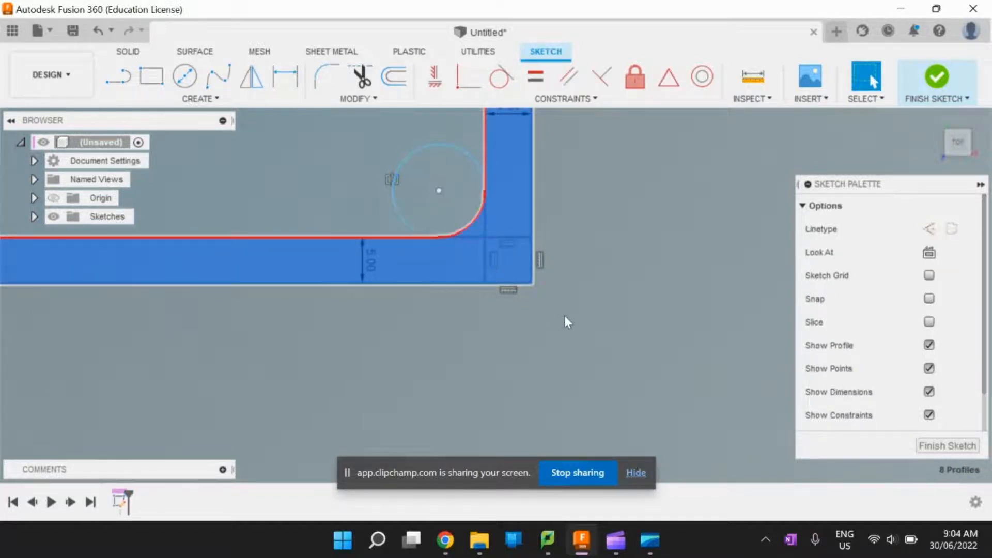
# - Extrude the selected rounded-corner frame profiles 6 mm as a new body
pyautogui.scroll(-2, 617, 327)
pyautogui.scroll(-4, 615, 325)
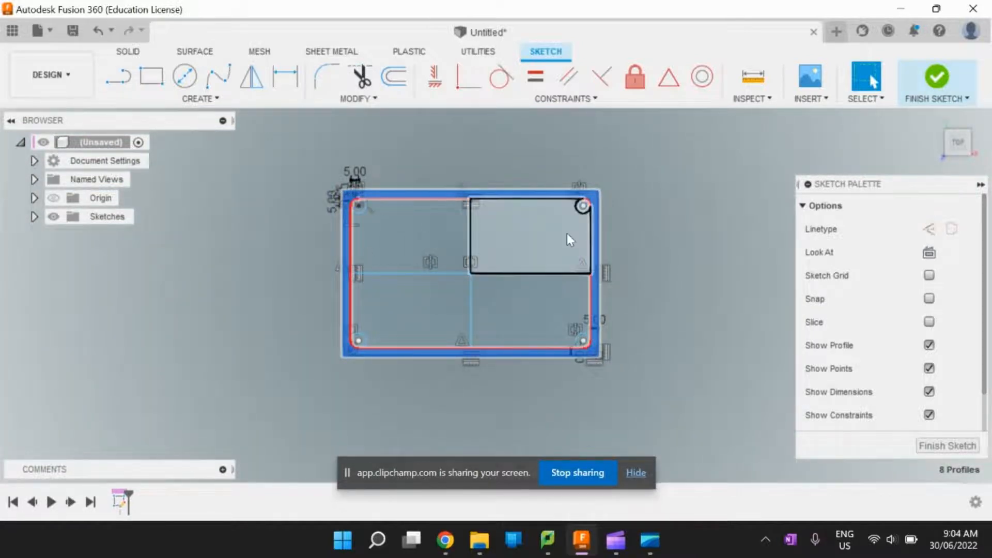
pyautogui.click(130, 51)
pyautogui.press('e')
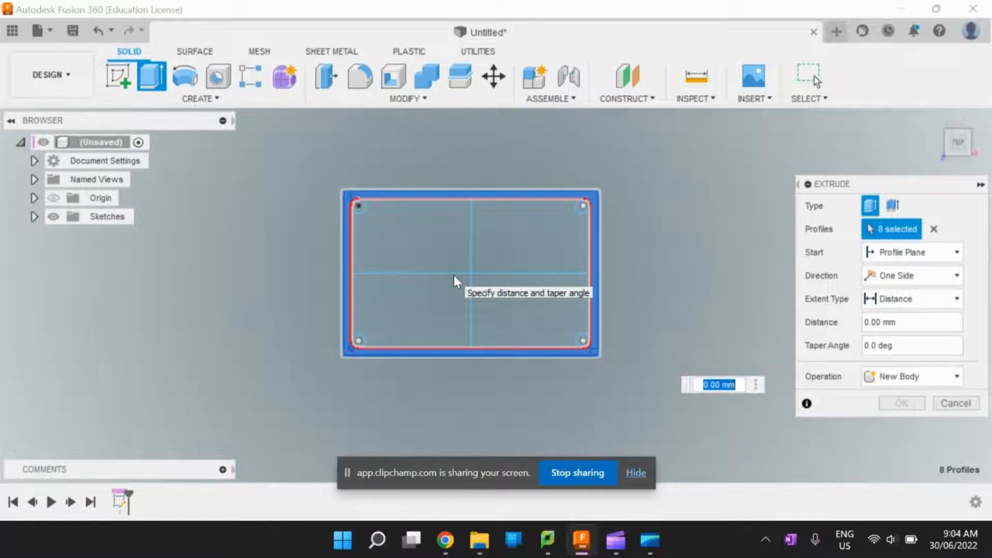
pyautogui.write('6')
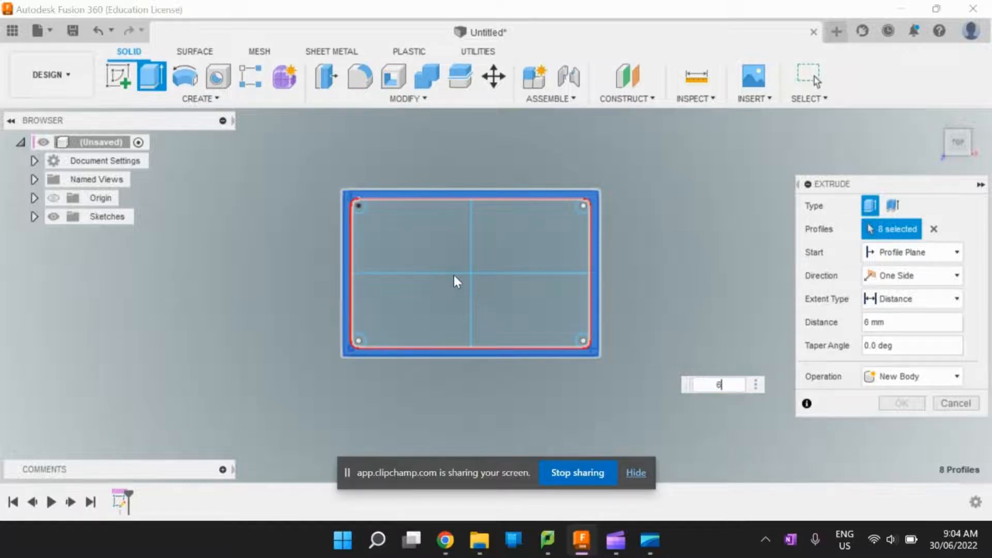
pyautogui.press('Return')
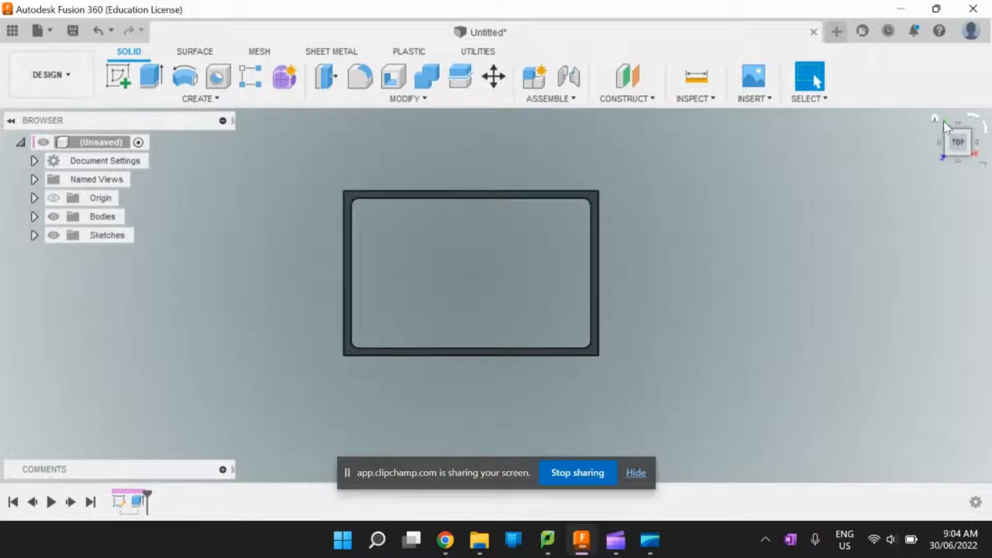
# - Start a new sketch on the underside face of the extruded frame
pyautogui.click(936, 119)
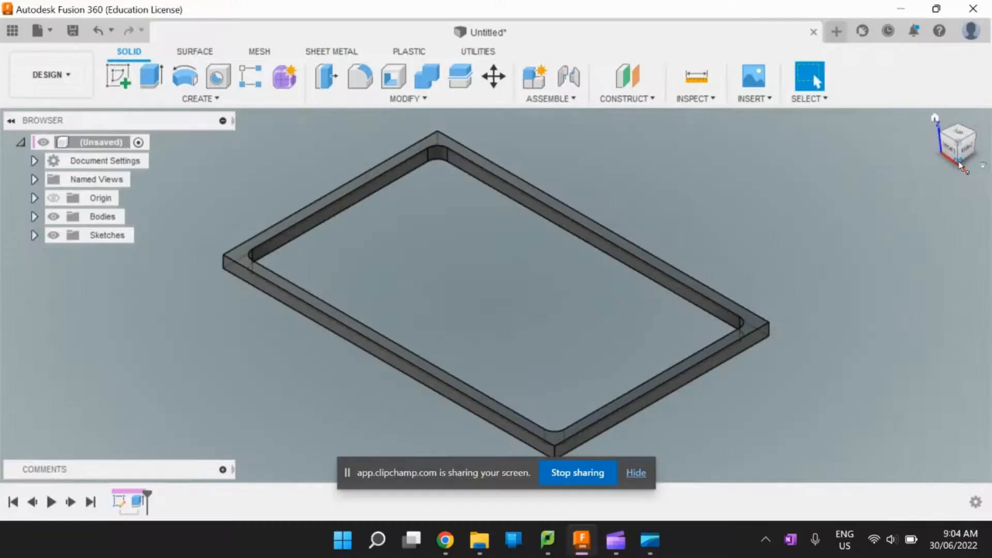
pyautogui.click(961, 167)
pyautogui.click(959, 153)
pyautogui.scroll(-4, 674, 283)
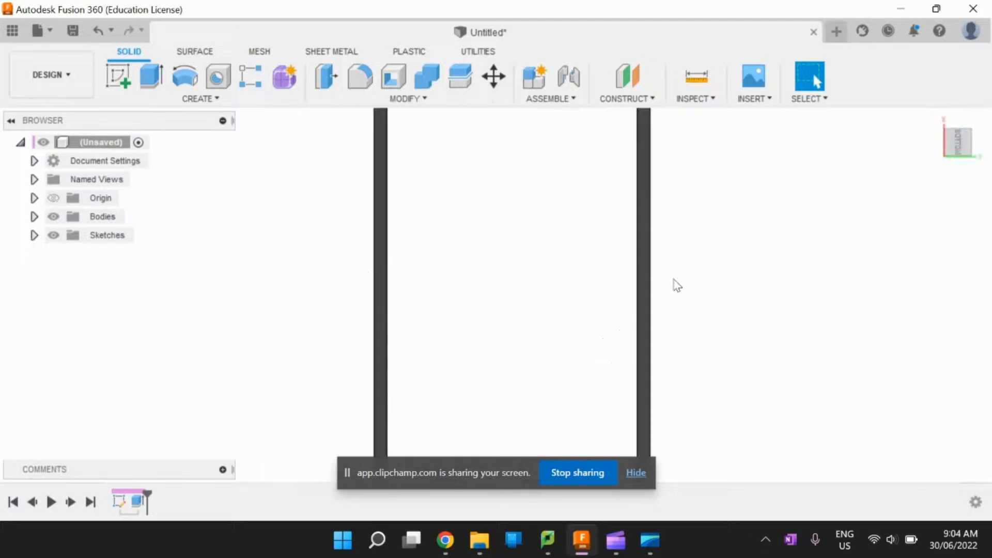
pyautogui.click(117, 76)
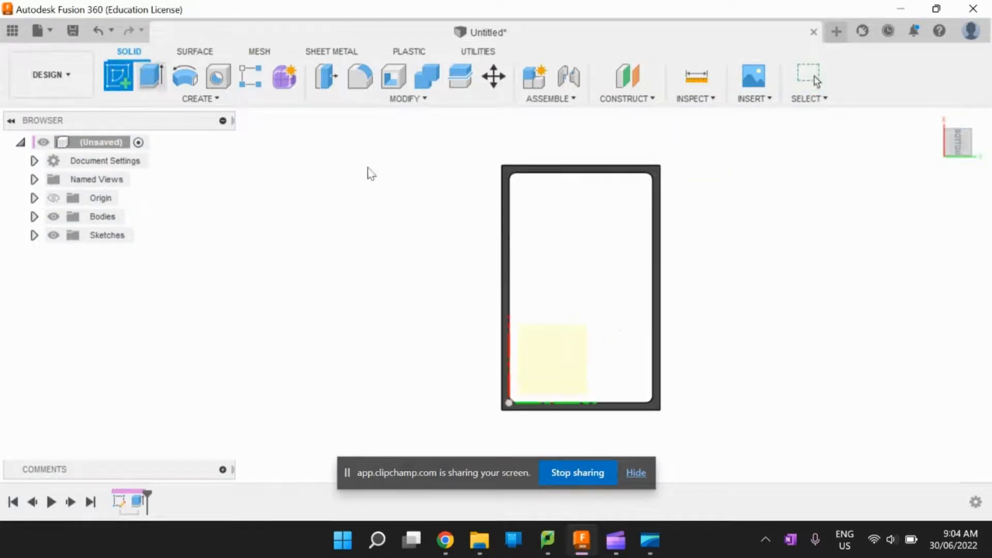
pyautogui.click(507, 196)
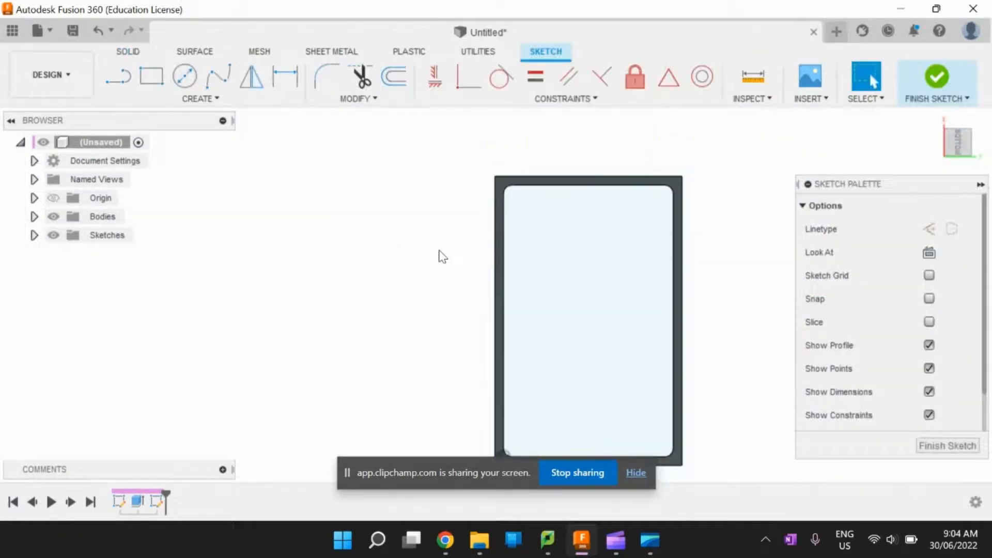
# - Draw a 110 by 170 mm rectangle between opposite outer corners of the frame in the underside sketch
pyautogui.click(155, 83)
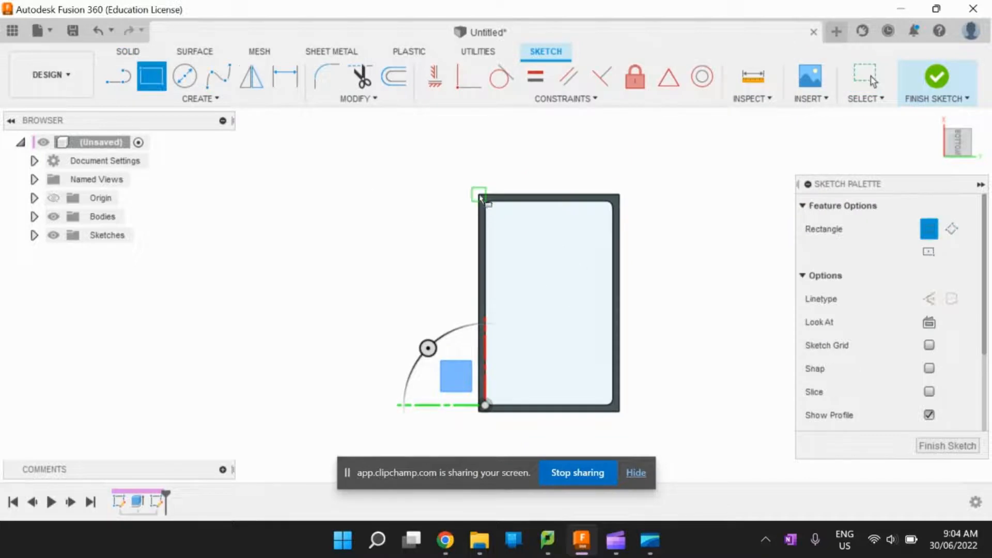
pyautogui.click(479, 194)
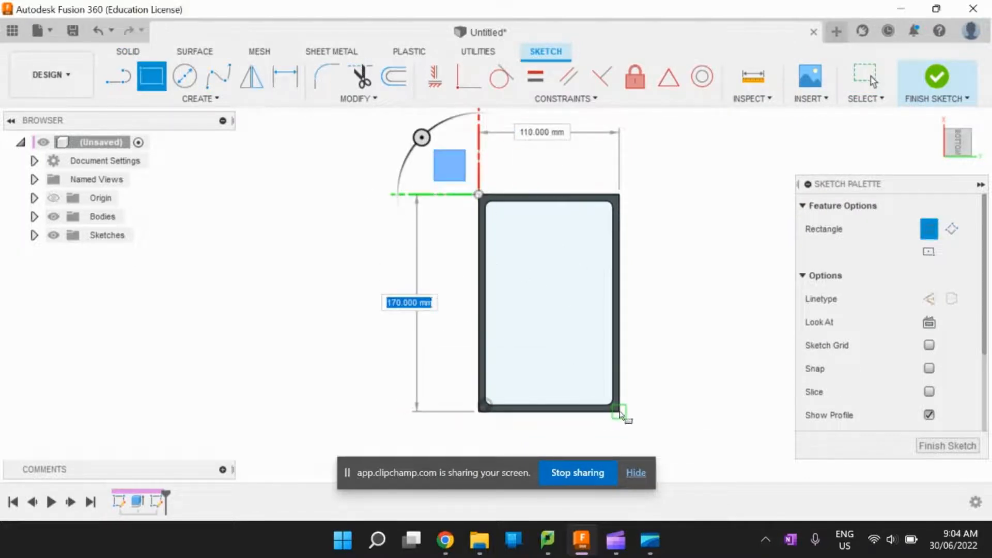
pyautogui.click(620, 412)
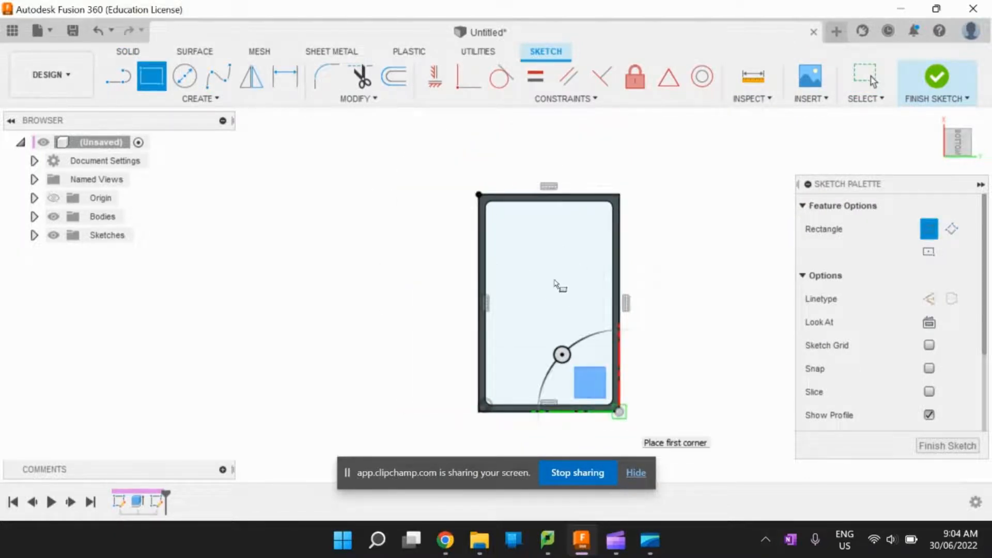
pyautogui.press('Escape')
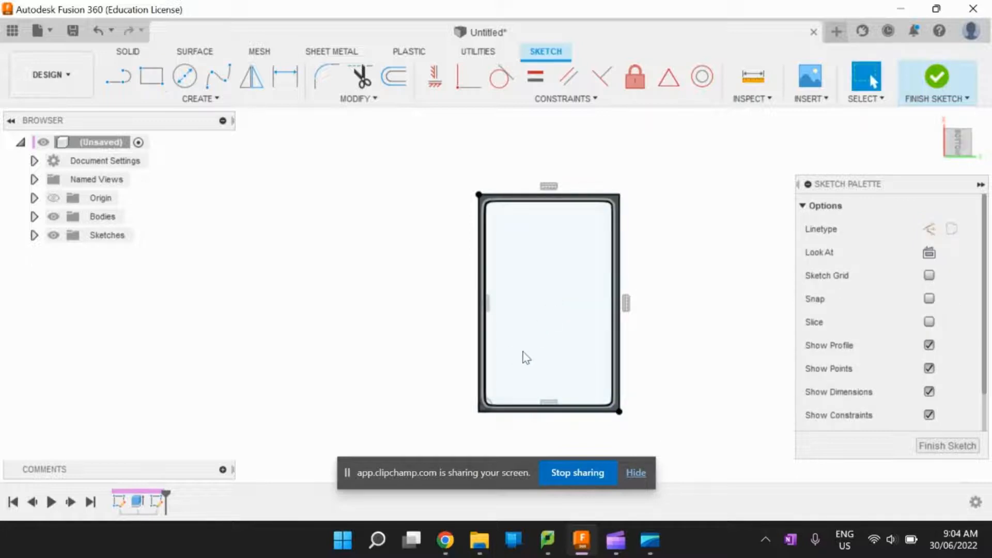
# - Extrude both the border and inner profiles of the underside sketch 3 mm to form the tray's floor
pyautogui.click(482, 339)
pyautogui.scroll(5, 479, 337)
pyautogui.scroll(-5, 481, 336)
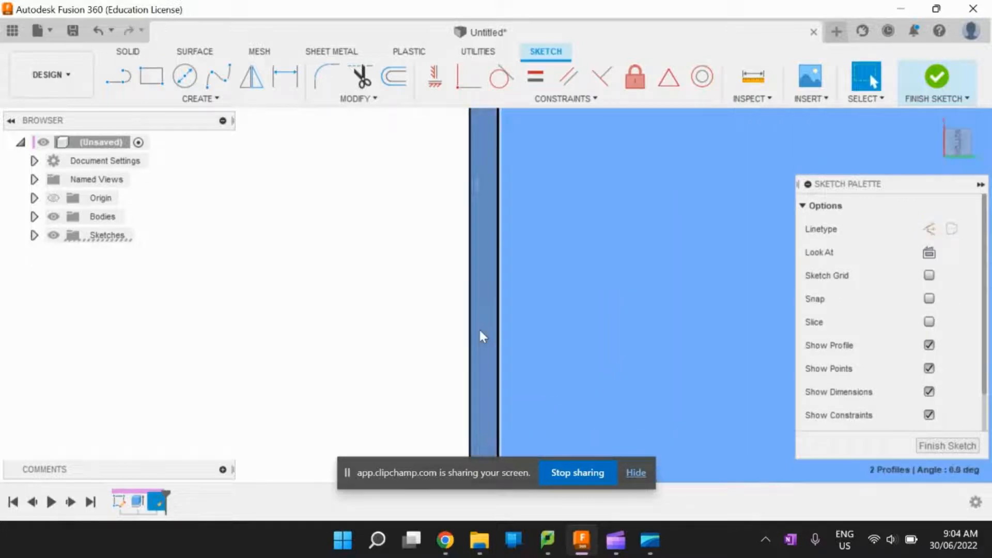
pyautogui.click(129, 51)
pyautogui.press('e')
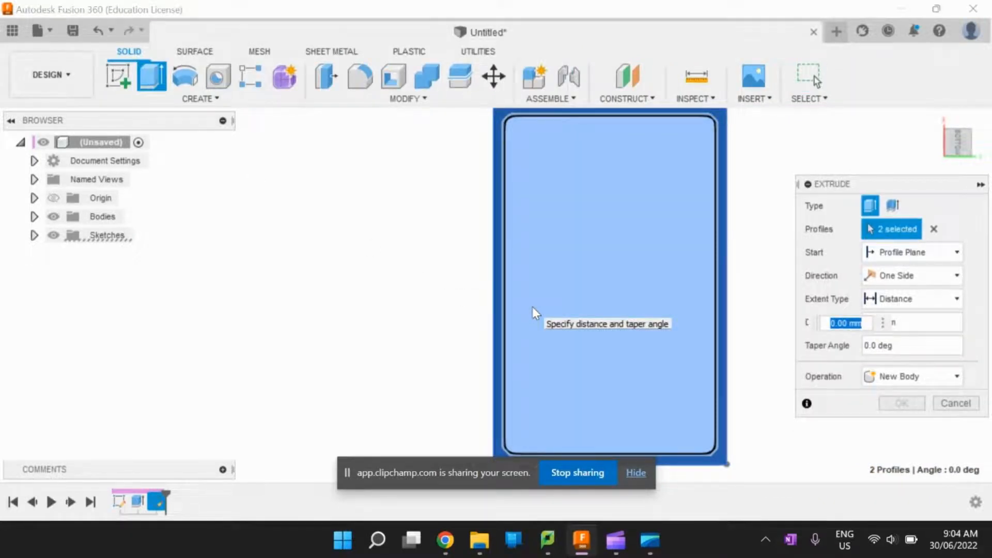
pyautogui.write('3')
pyautogui.press('Return')
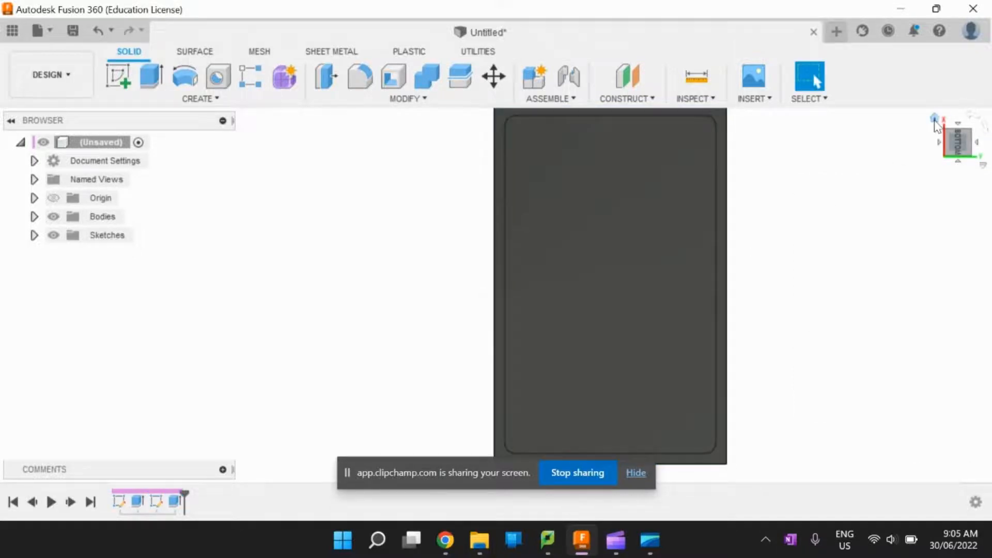
# - Select the whole tray body and move it 3 mm upward, working from the front view
pyautogui.click(935, 119)
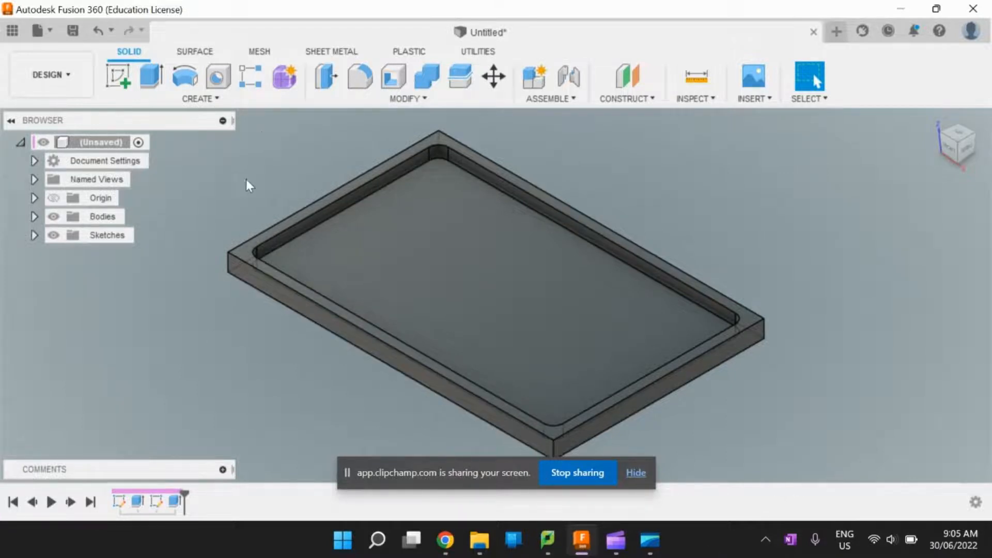
pyautogui.scroll(-3, 280, 155)
pyautogui.moveTo(491, 231); pyautogui.dragTo(579, 454)
pyautogui.moveTo(653, 403); pyautogui.dragTo(156, 142)
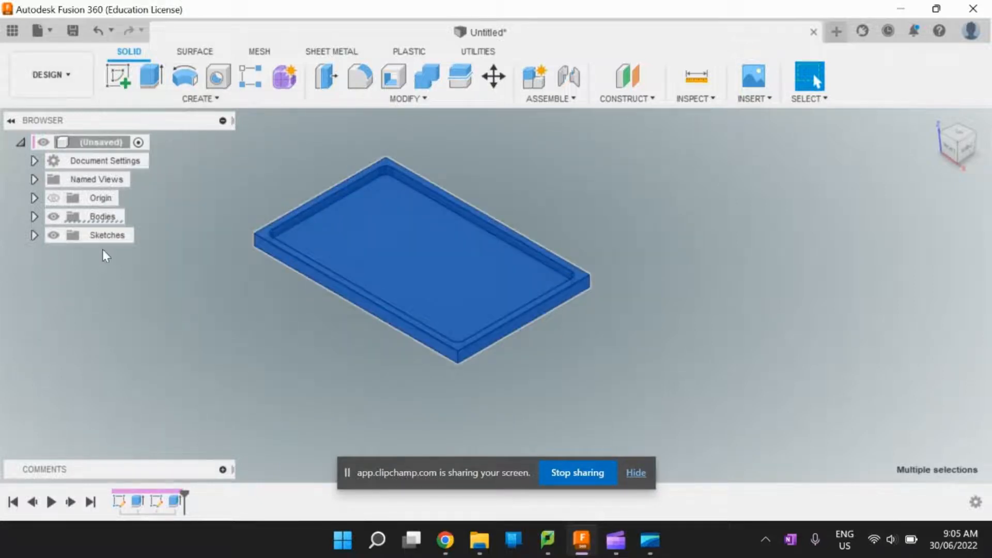
pyautogui.click(34, 217)
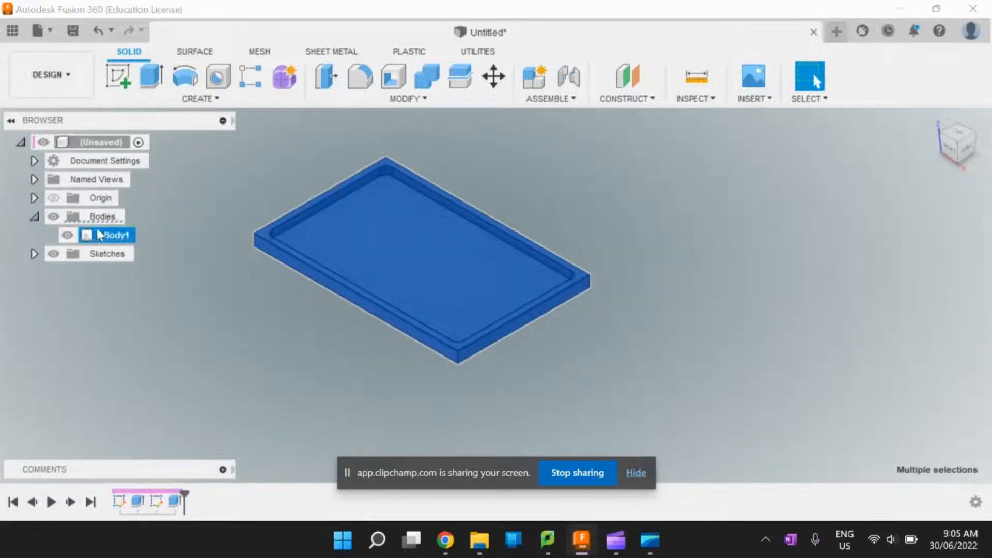
pyautogui.click(104, 234)
pyautogui.rightClick(109, 236)
pyautogui.click(155, 247)
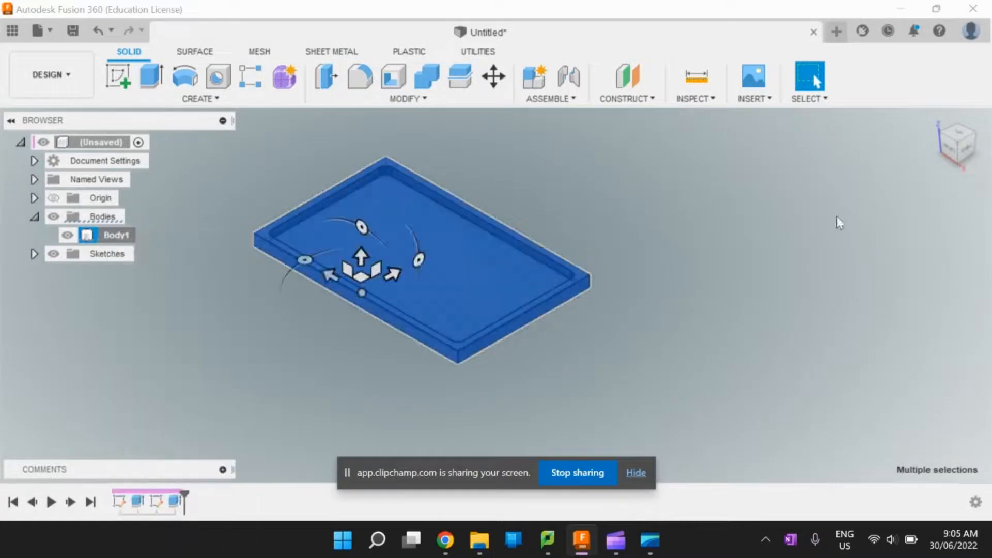
pyautogui.click(939, 167)
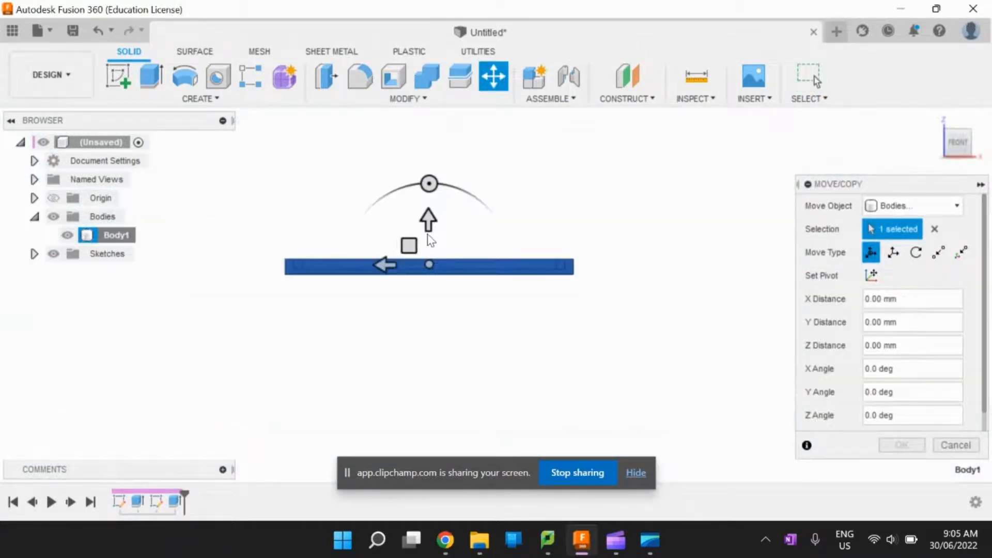
pyautogui.click(427, 220)
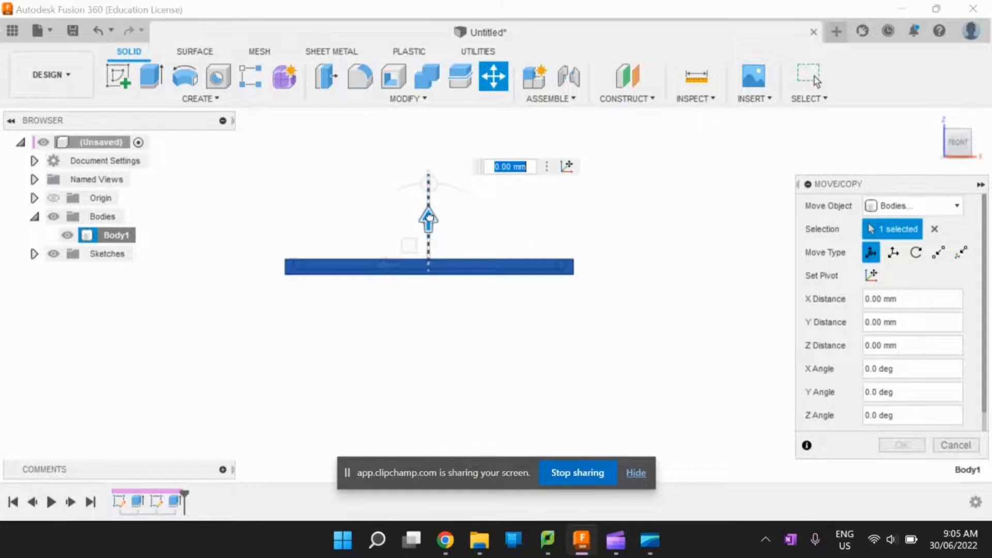
pyautogui.moveTo(429, 217); pyautogui.dragTo(429, 200)
pyautogui.write('3')
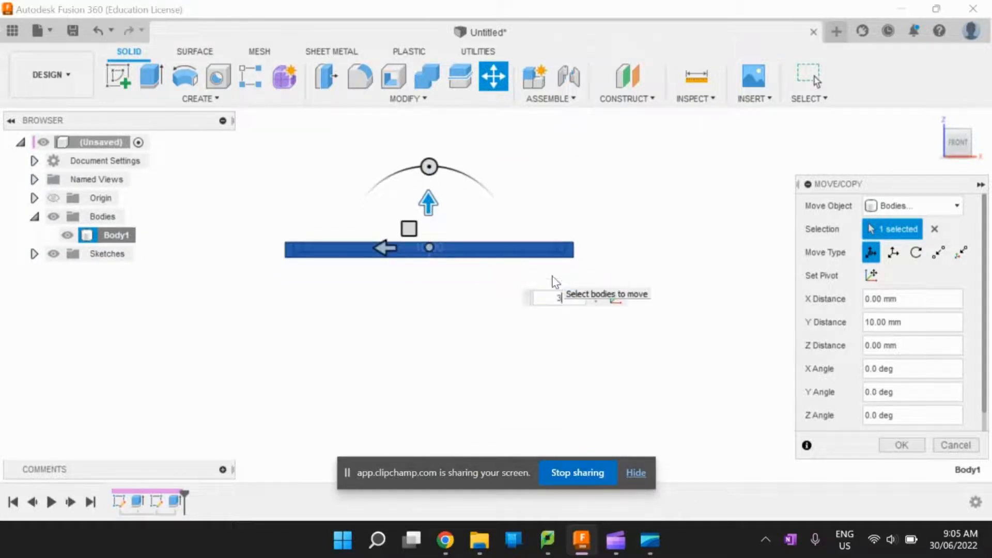
pyautogui.press('Return')
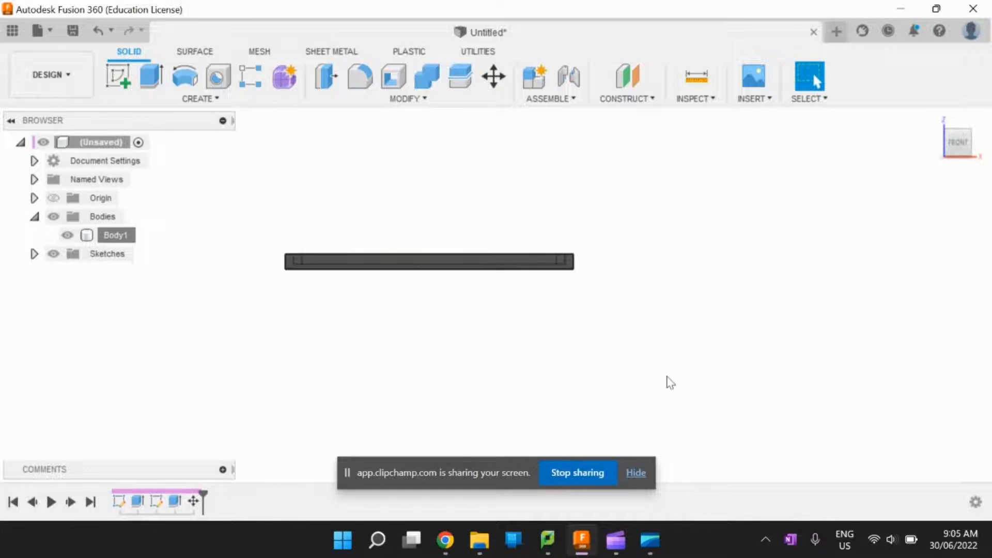
# - Measure the distance between the outer and inner edges of the tray's rim
pyautogui.click(936, 123)
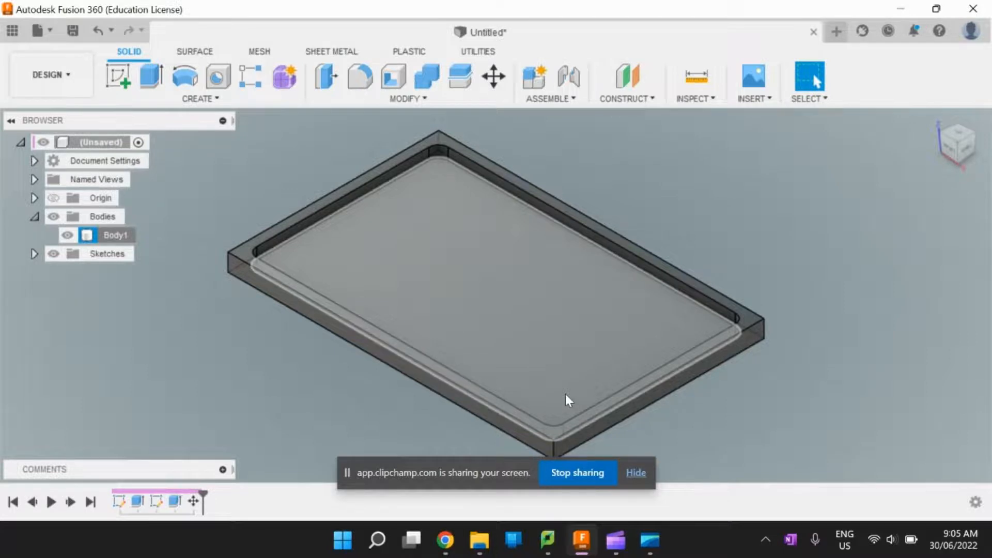
pyautogui.click(959, 135)
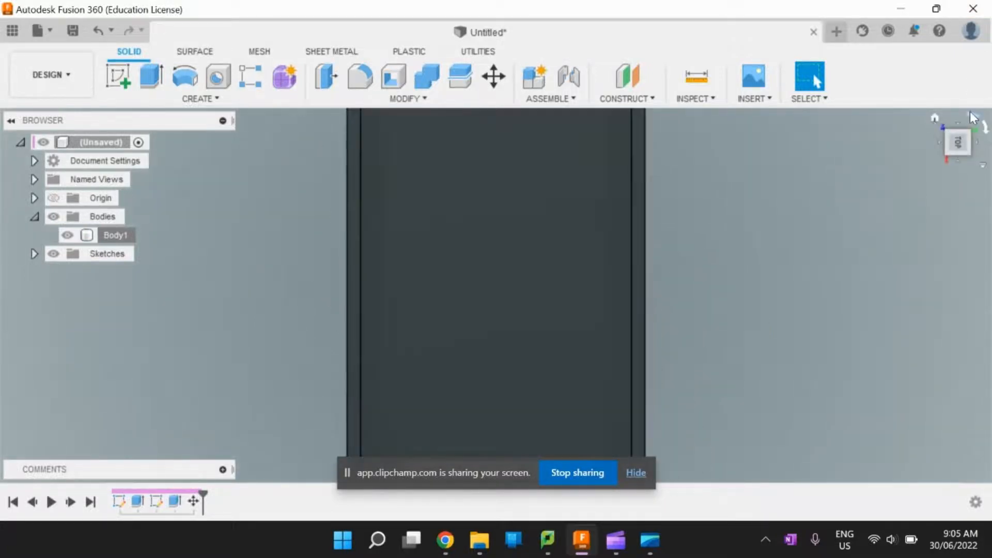
pyautogui.click(974, 119)
pyautogui.scroll(5, 269, 155)
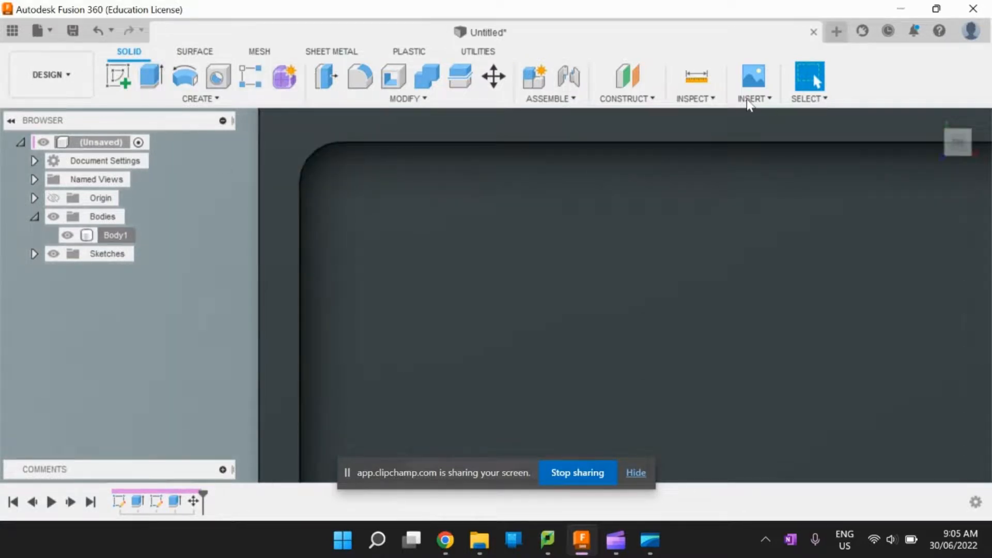
pyautogui.click(696, 78)
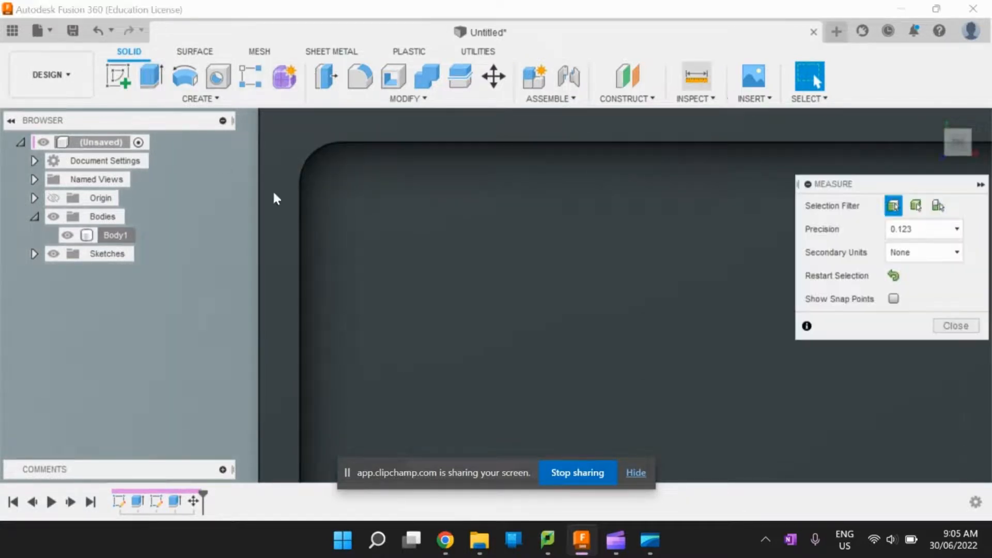
pyautogui.click(302, 201)
pyautogui.click(301, 207)
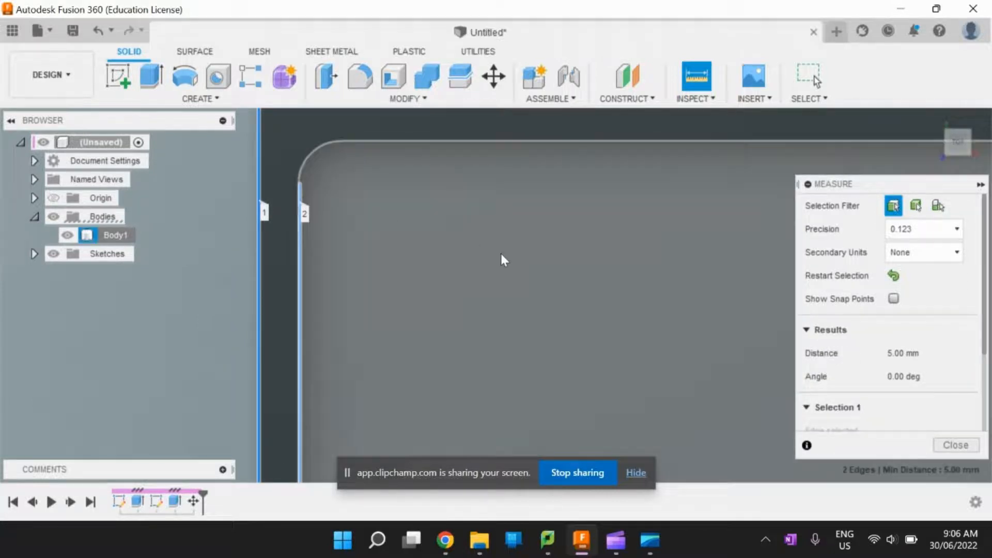
pyautogui.press('Escape')
# - Start a new sketch on the top face of the tray's rim
pyautogui.scroll(-4, 494, 259)
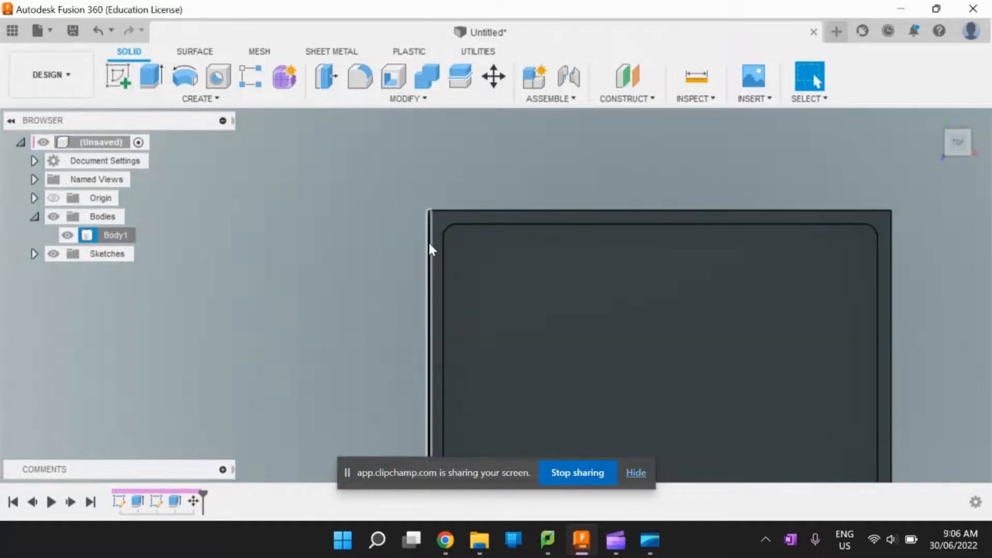
pyautogui.click(439, 233)
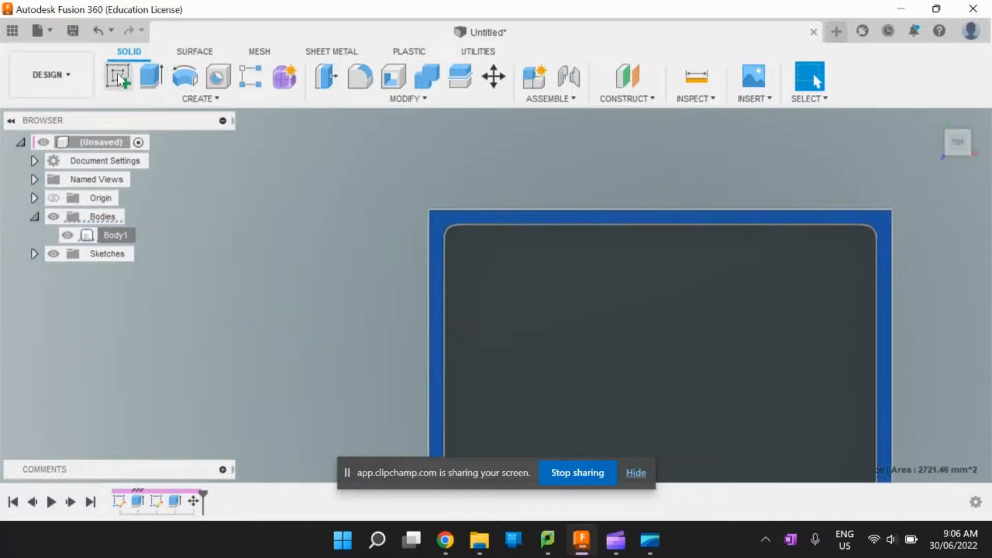
pyautogui.click(118, 76)
# - Draw a 3 mm by 3 mm square inward from the rim's upper-left outer corner
pyautogui.press('r')
pyautogui.scroll(3, 498, 273)
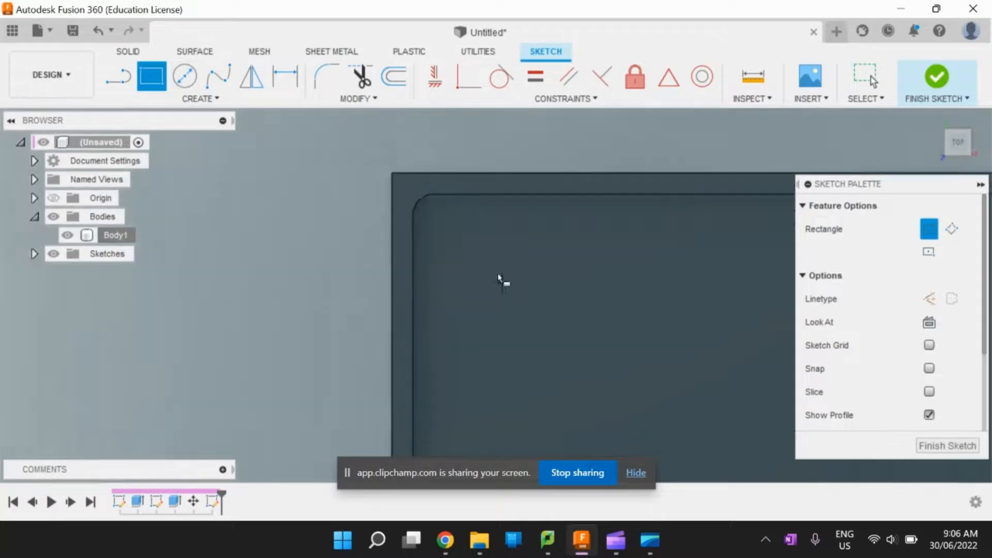
pyautogui.click(381, 163)
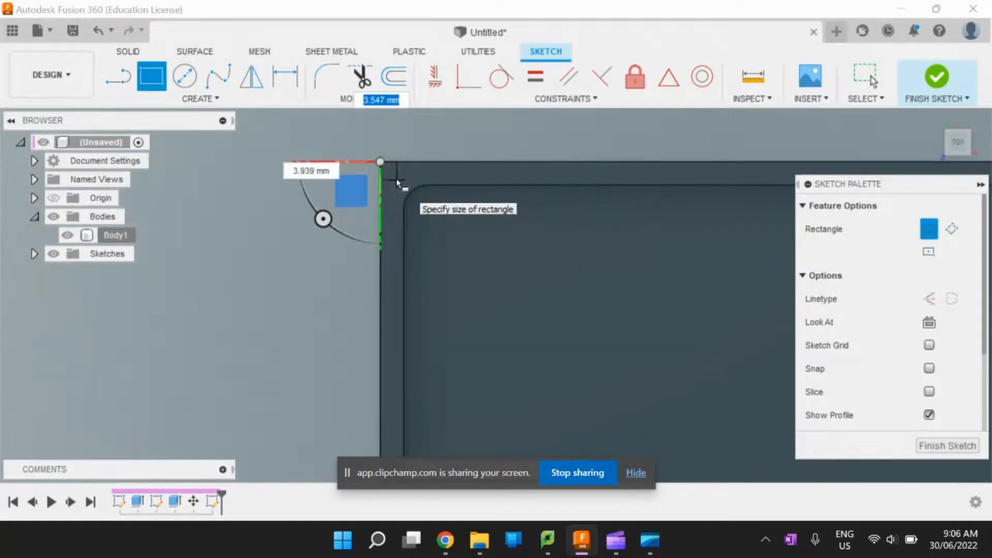
pyautogui.write('2.5')
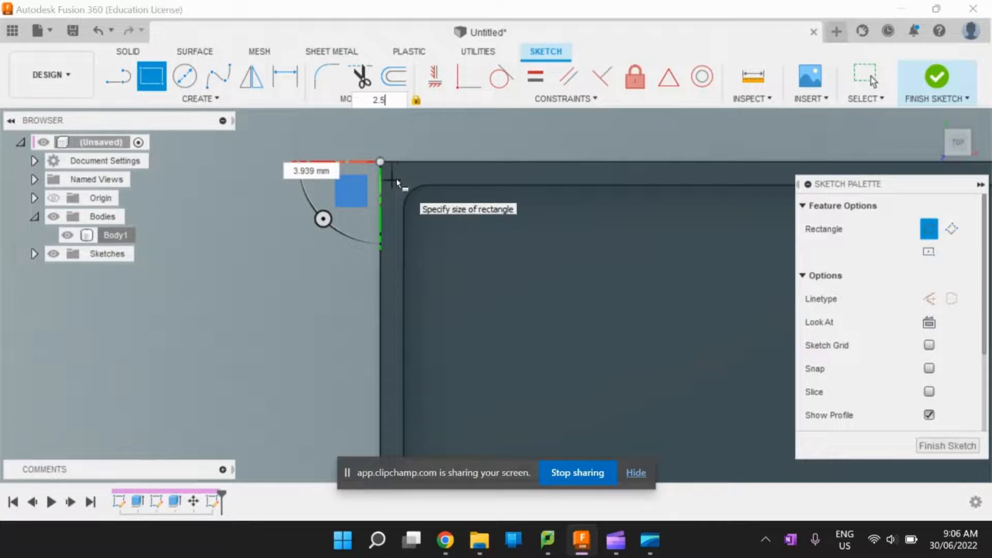
pyautogui.press('Tab')
pyautogui.write('2.5')
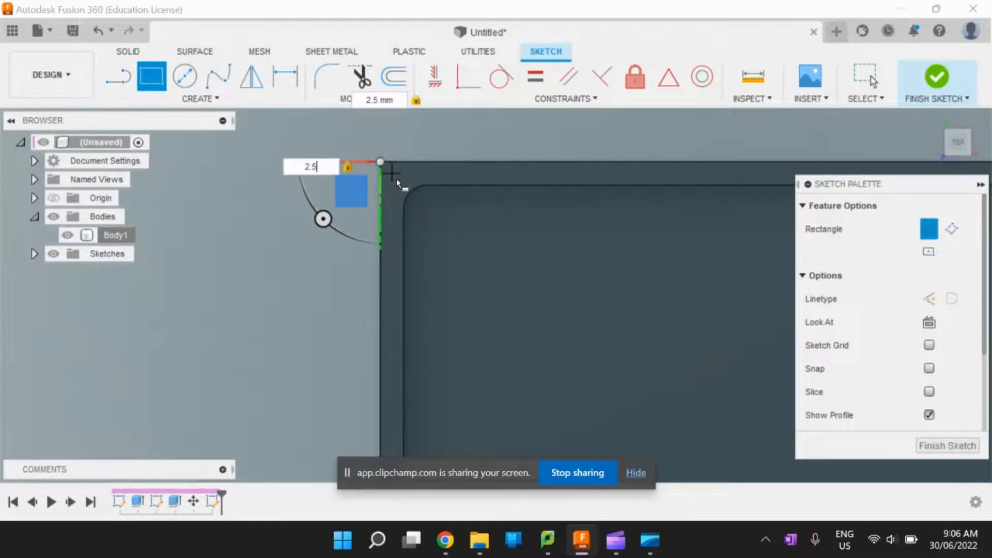
pyautogui.write('3')
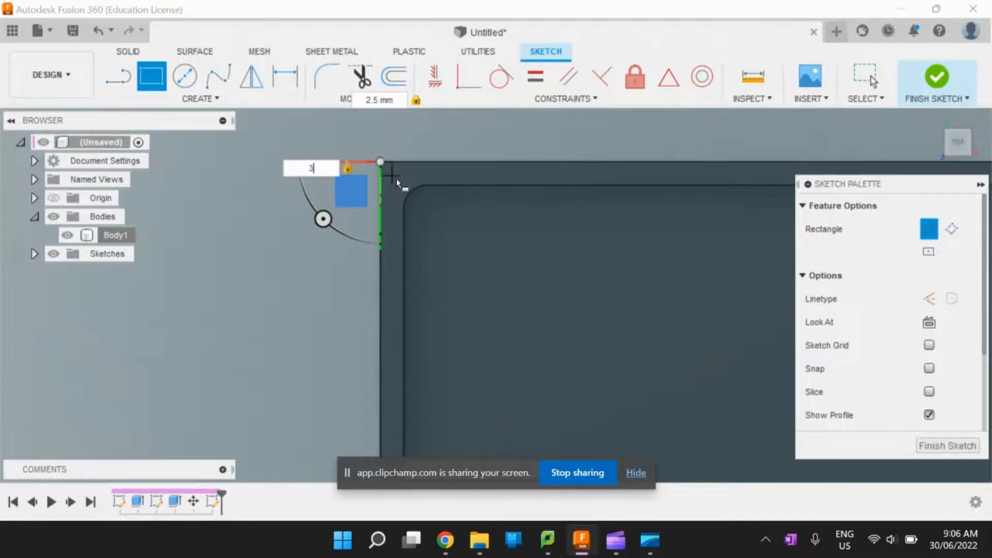
pyautogui.press('Tab')
pyautogui.write('3')
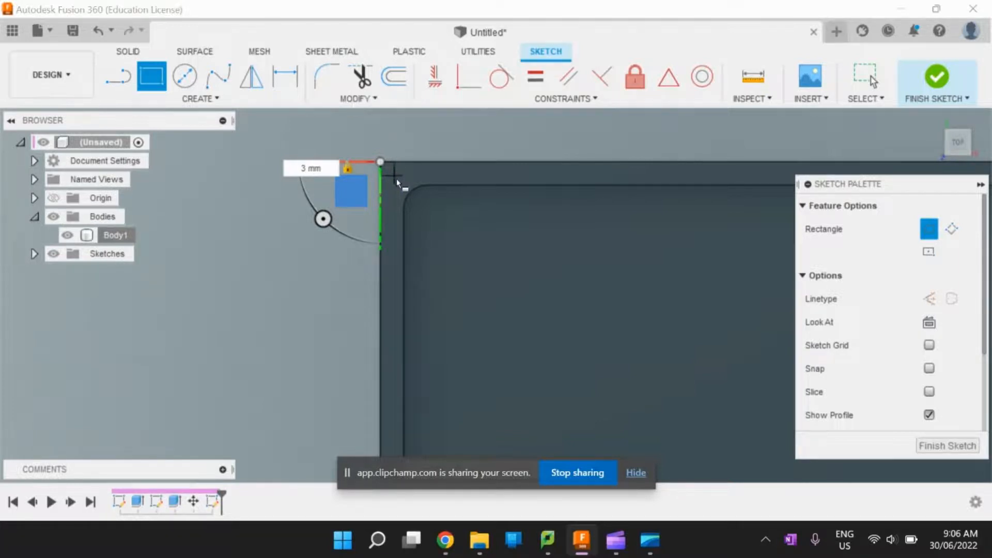
pyautogui.press('Return')
pyautogui.press('Escape')
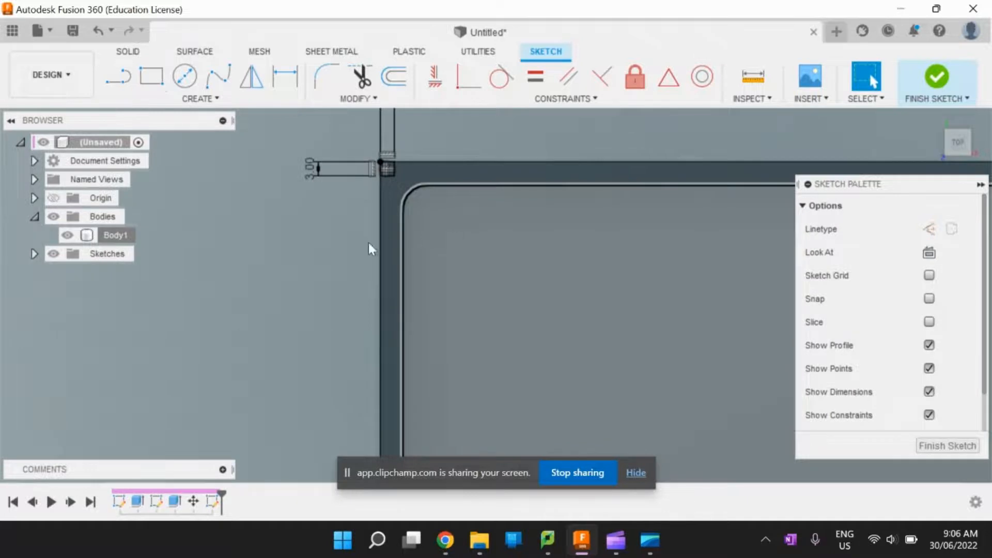
# - Draw a second 3 mm by 3 mm square inward from the rim's lower-right outer corner
pyautogui.scroll(-6, 312, 230)
pyautogui.click(157, 79)
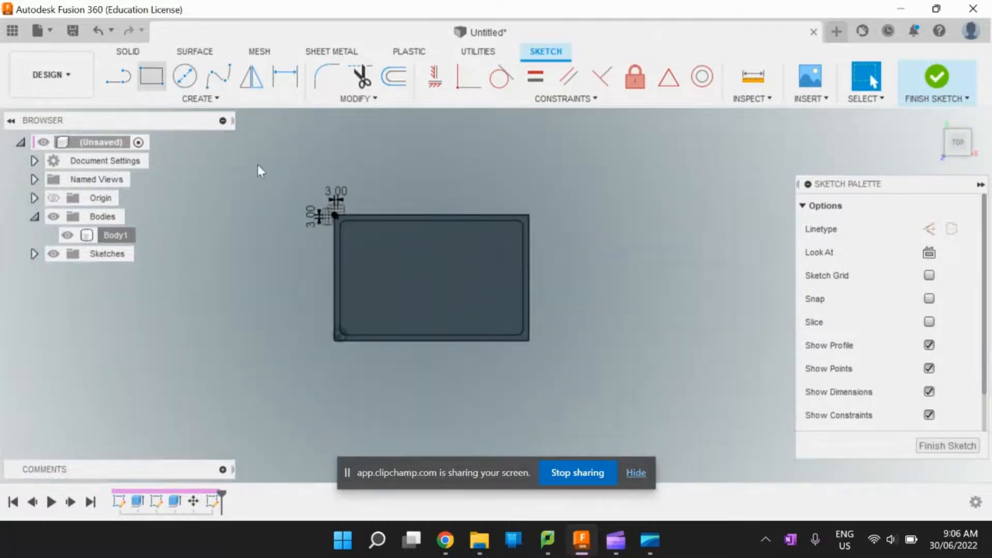
pyautogui.scroll(10, 537, 330)
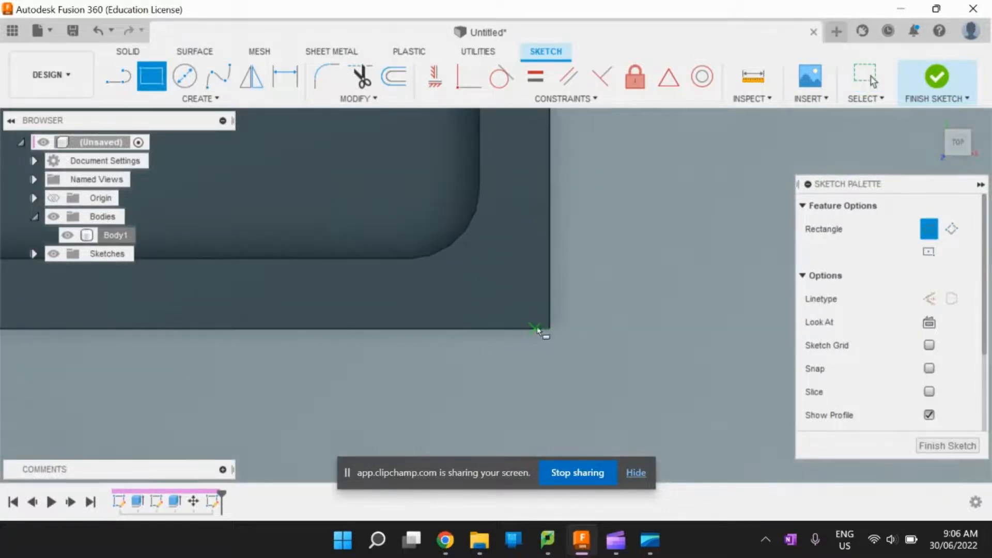
pyautogui.click(549, 329)
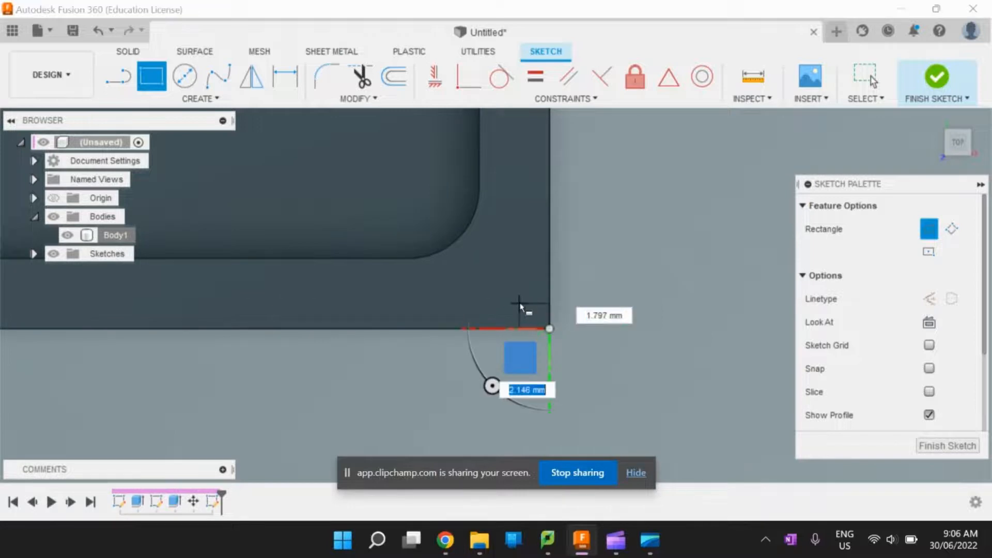
pyautogui.write('3')
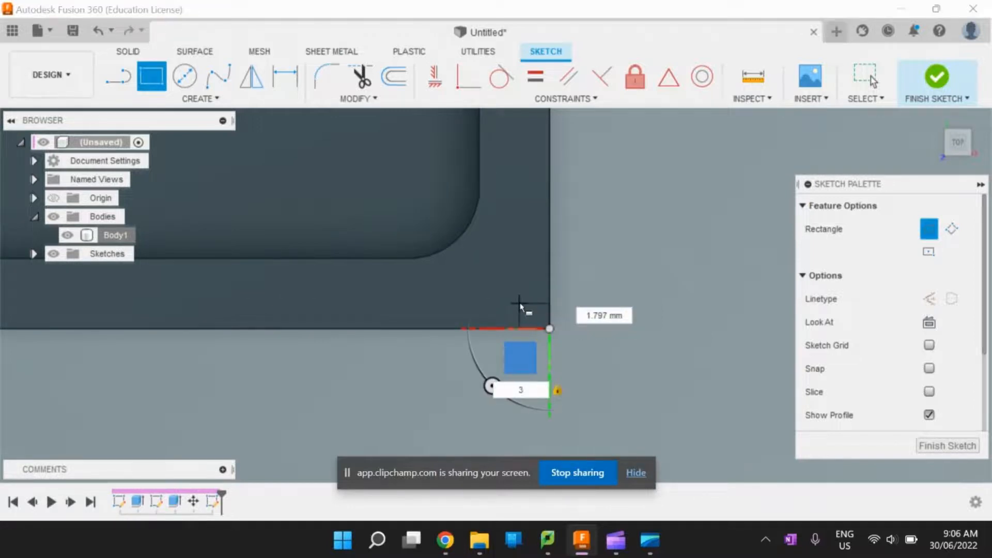
pyautogui.write('3')
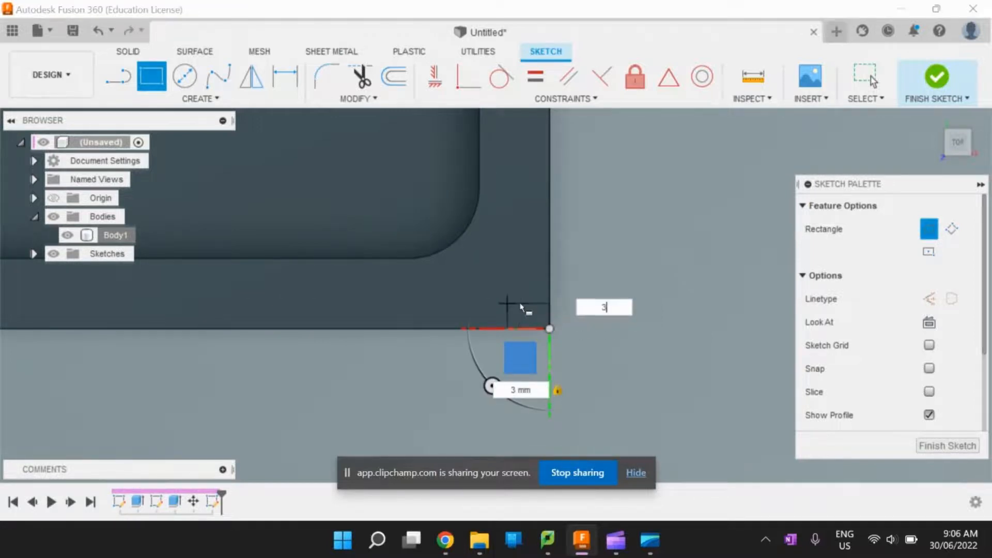
pyautogui.press('Tab')
pyautogui.press('Return')
pyautogui.press('Escape')
pyautogui.scroll(-2, 538, 299)
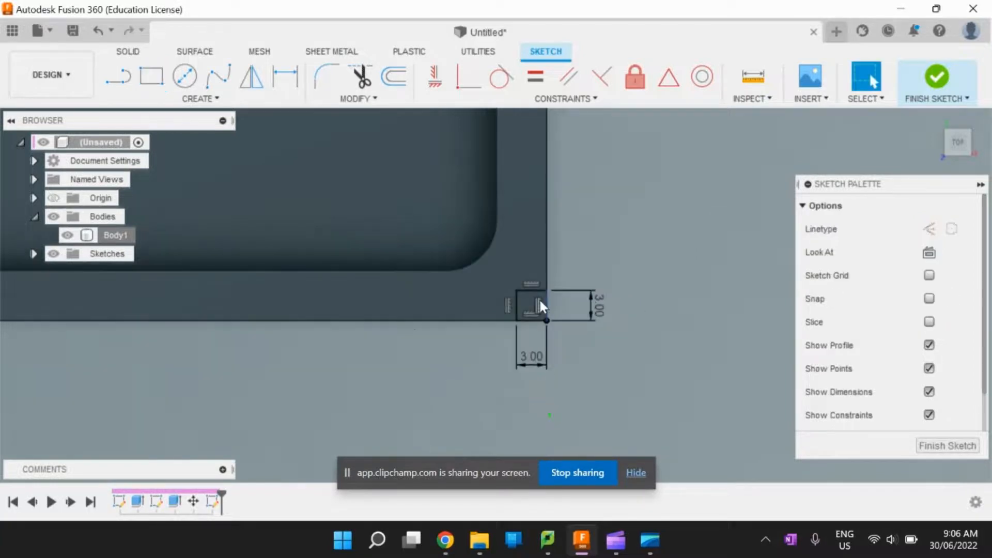
# - Draw a 164 mm by 104 mm rectangle on the rim between the inner corners of the two 3 mm squares
pyautogui.scroll(-5, 600, 297)
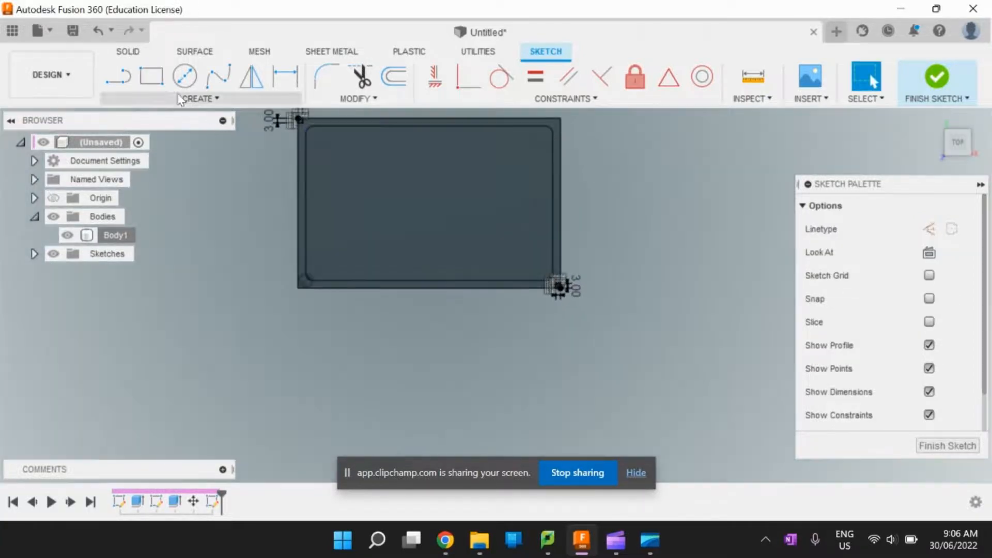
pyautogui.press('r')
pyautogui.scroll(-3, 402, 153)
pyautogui.scroll(4, 363, 128)
pyautogui.scroll(5, 331, 136)
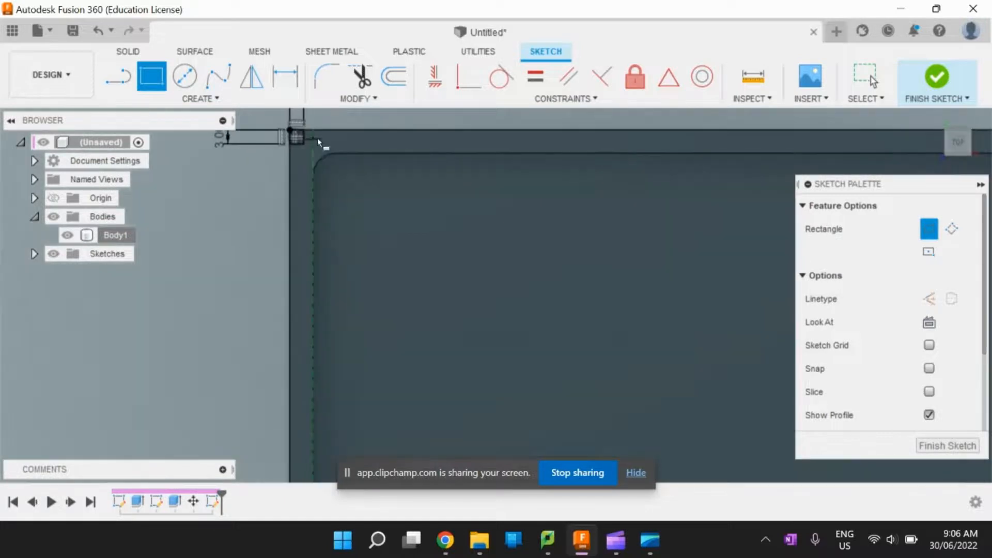
pyautogui.click(292, 150)
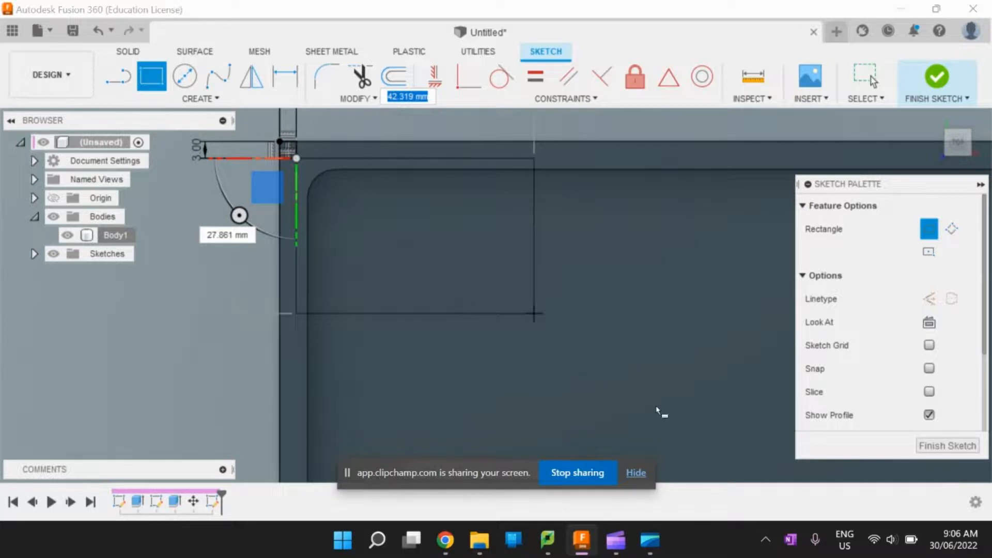
pyautogui.scroll(-3, 574, 373)
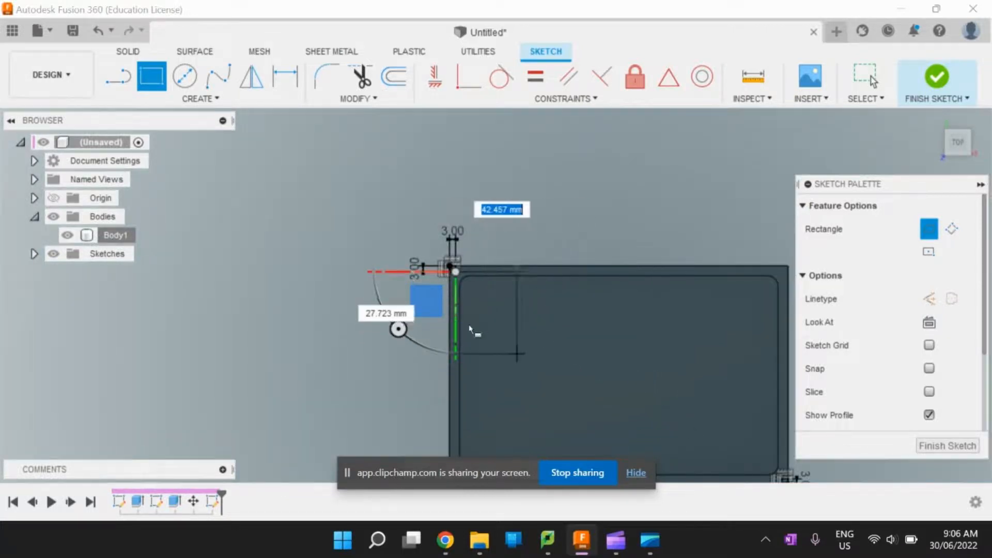
pyautogui.scroll(-2, 478, 342)
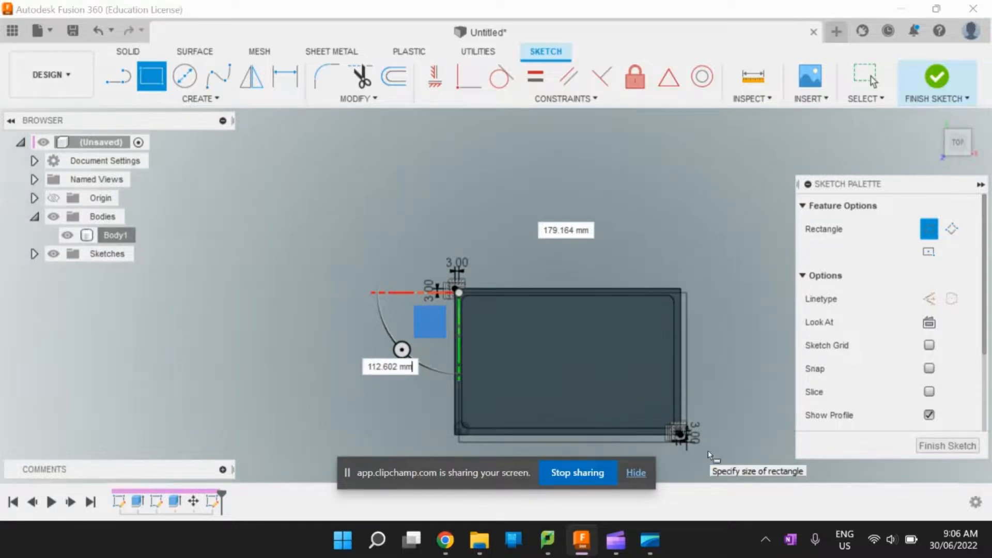
pyautogui.scroll(4, 681, 437)
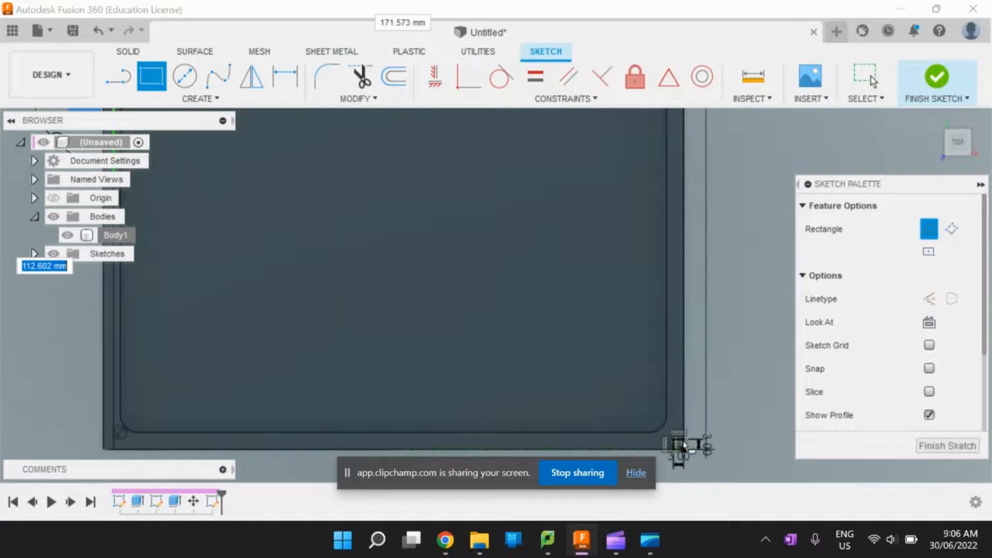
pyautogui.write('107')
pyautogui.press('Tab')
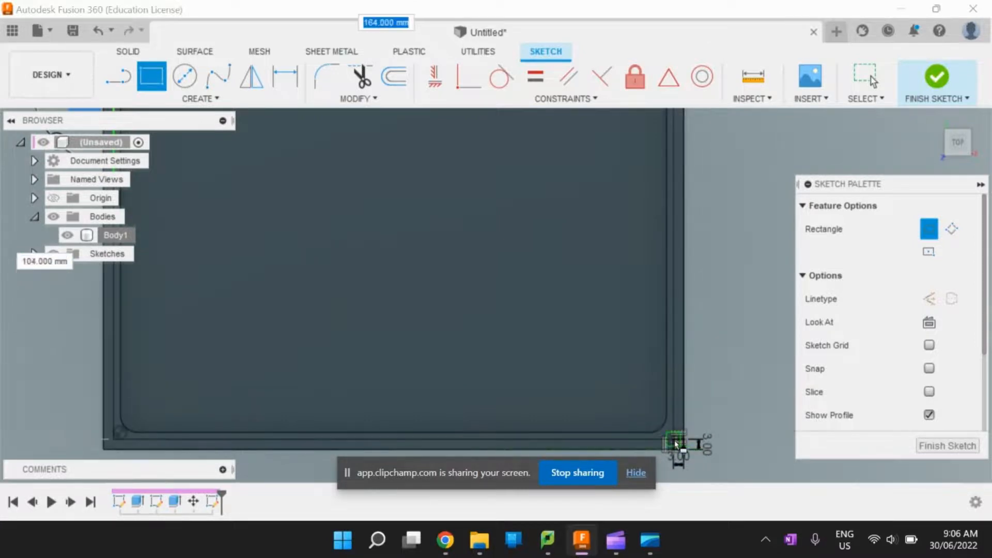
pyautogui.press('Return')
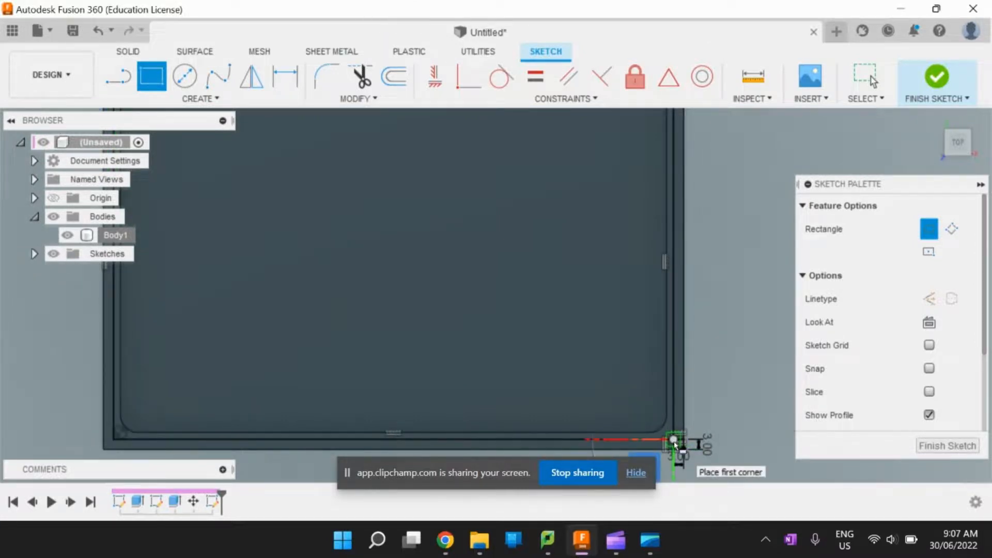
pyautogui.press('Escape')
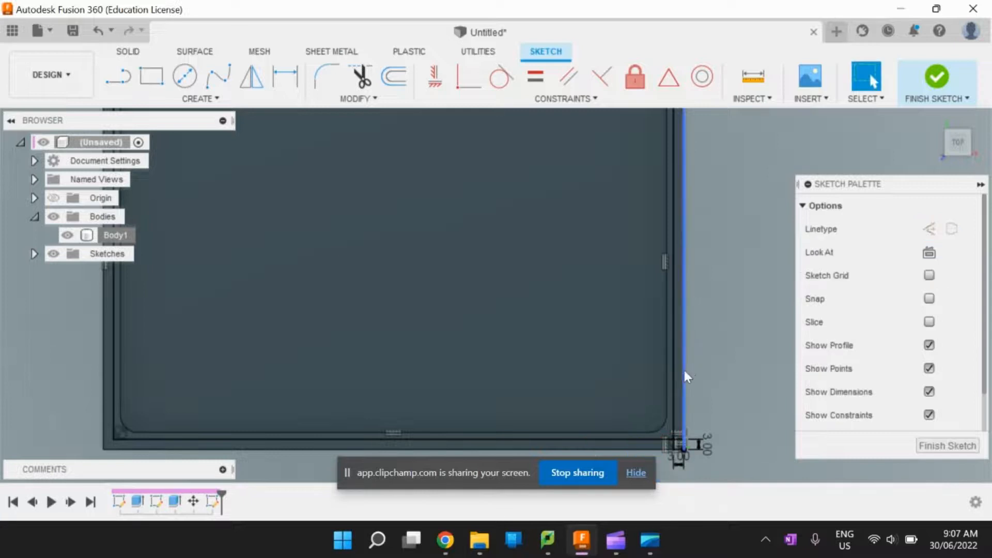
# - Draw a horizontal centre line across the tray between the midpoints of its left and right outer edges
pyautogui.scroll(-3, 683, 370)
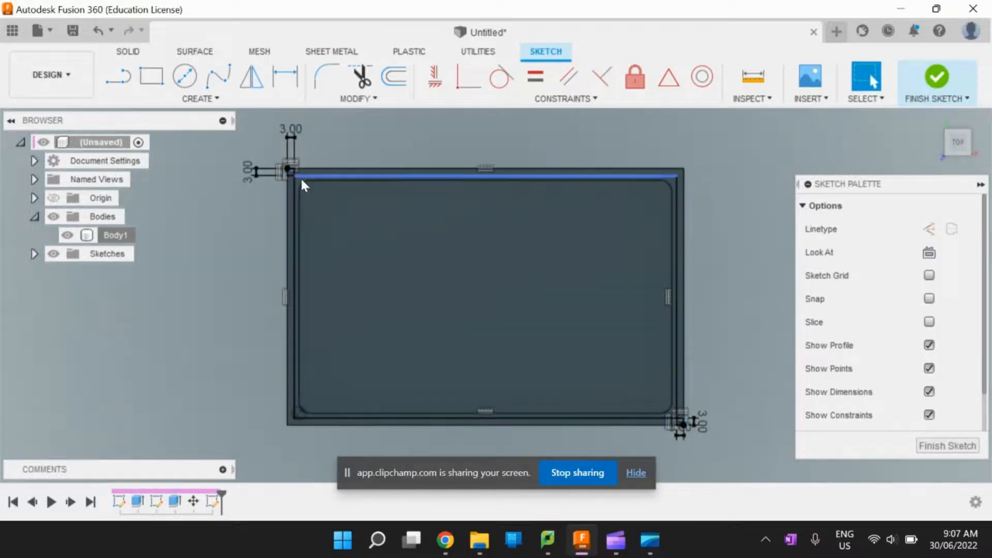
pyautogui.scroll(3, 294, 184)
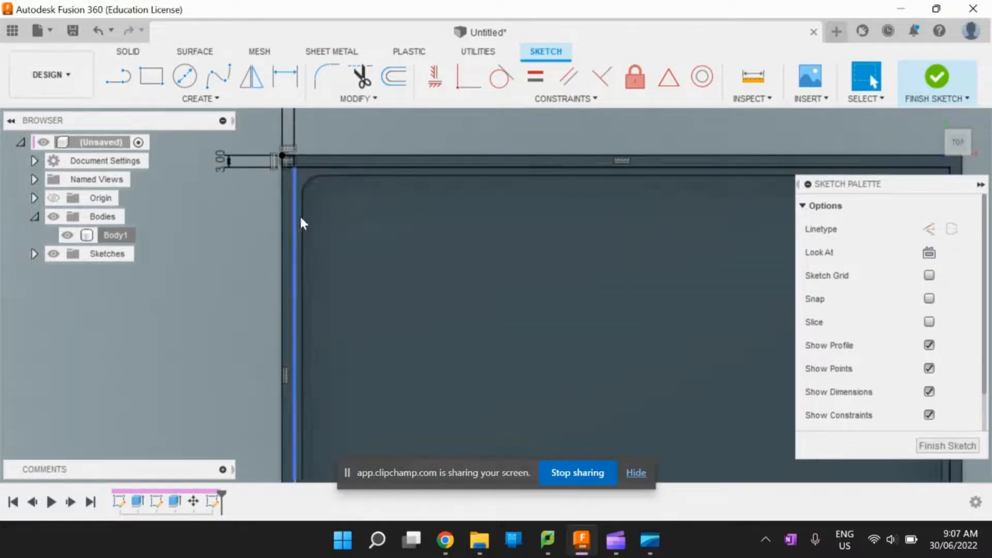
pyautogui.scroll(-3, 302, 222)
pyautogui.scroll(2, 547, 386)
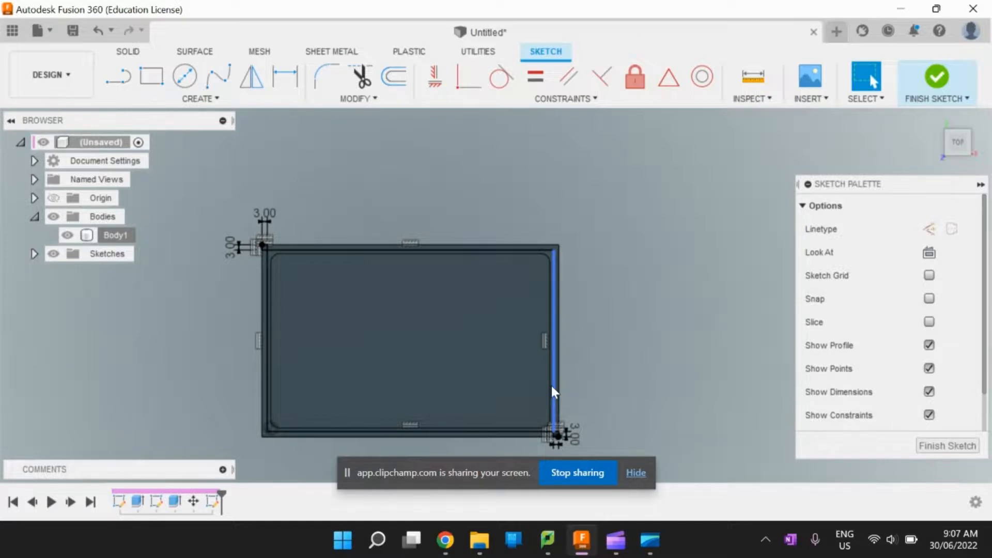
pyautogui.scroll(2, 539, 368)
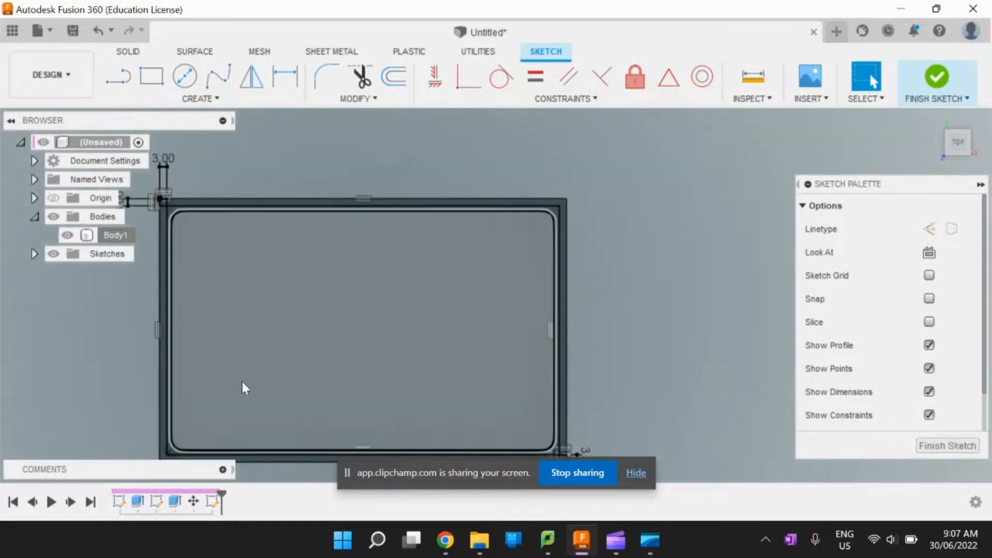
pyautogui.click(119, 78)
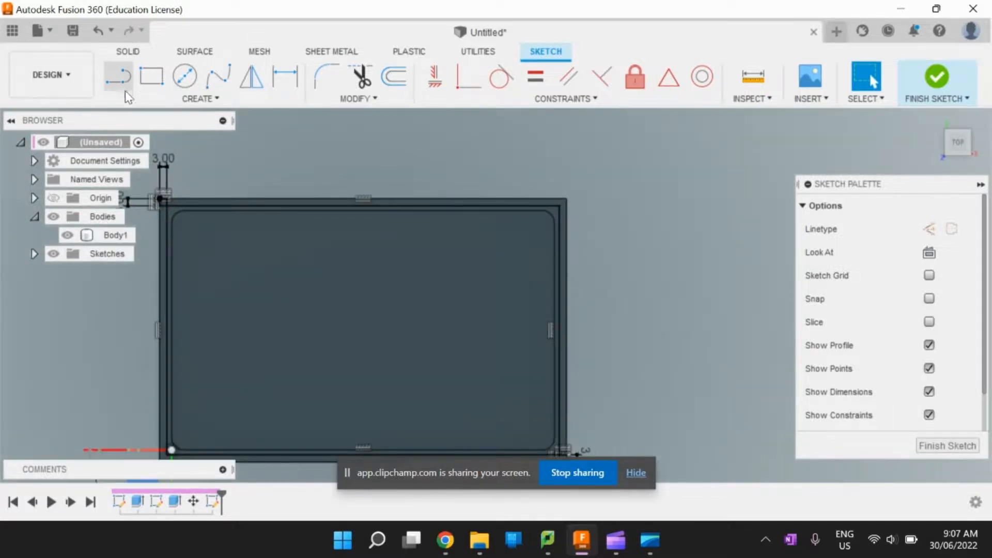
pyautogui.click(159, 330)
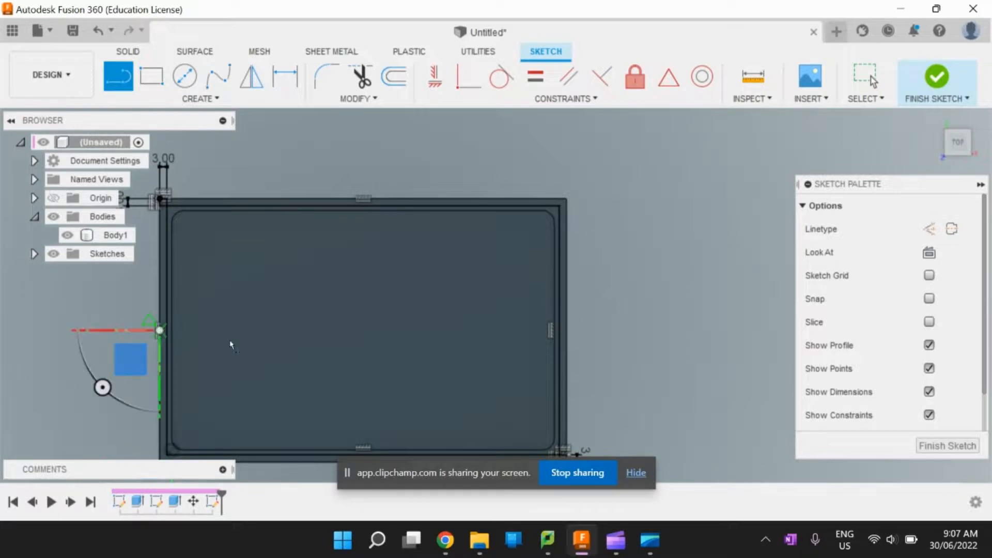
pyautogui.click(566, 330)
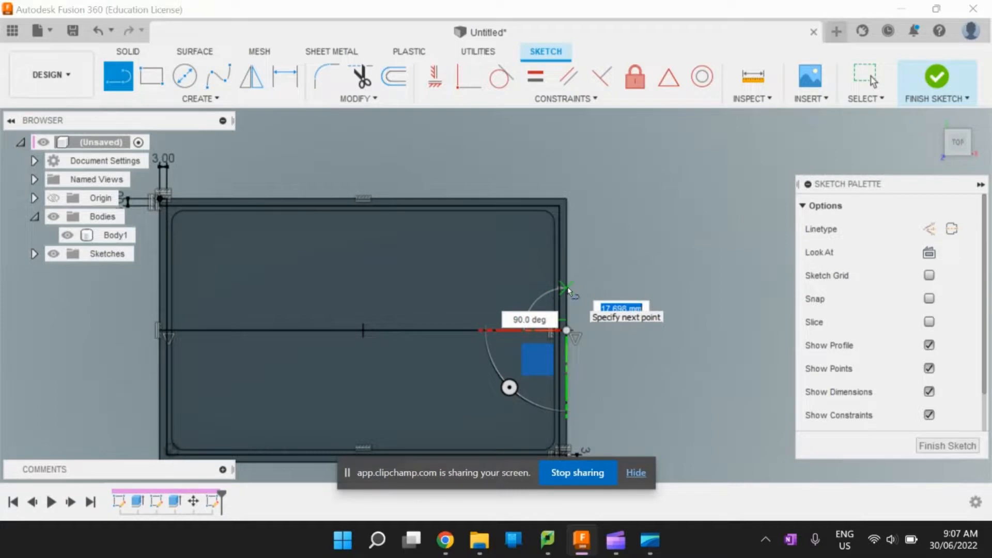
# - Draw 10 mm vertical lines upward and downward along the outer edge from the right end of the centre line
pyautogui.write('10')
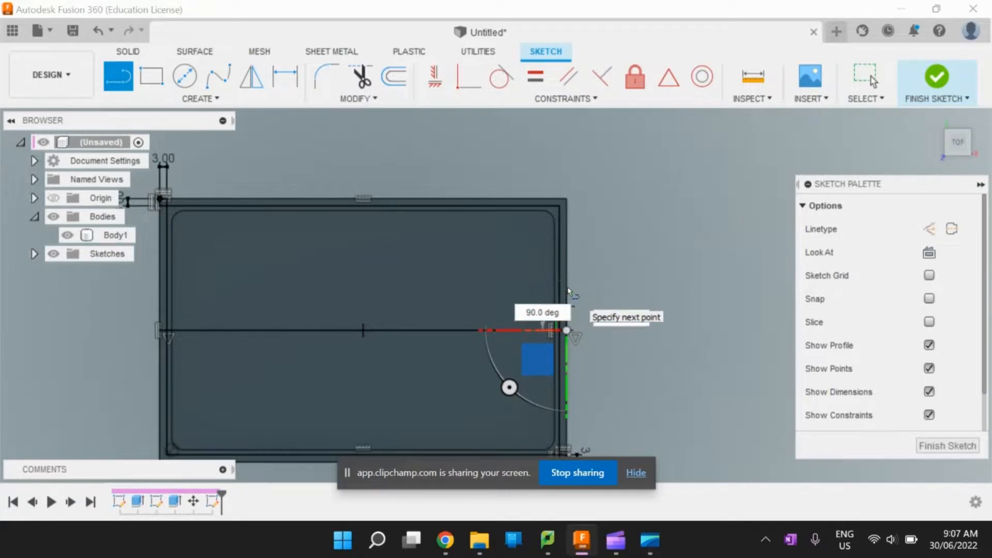
pyautogui.press('Return')
pyautogui.press('Escape')
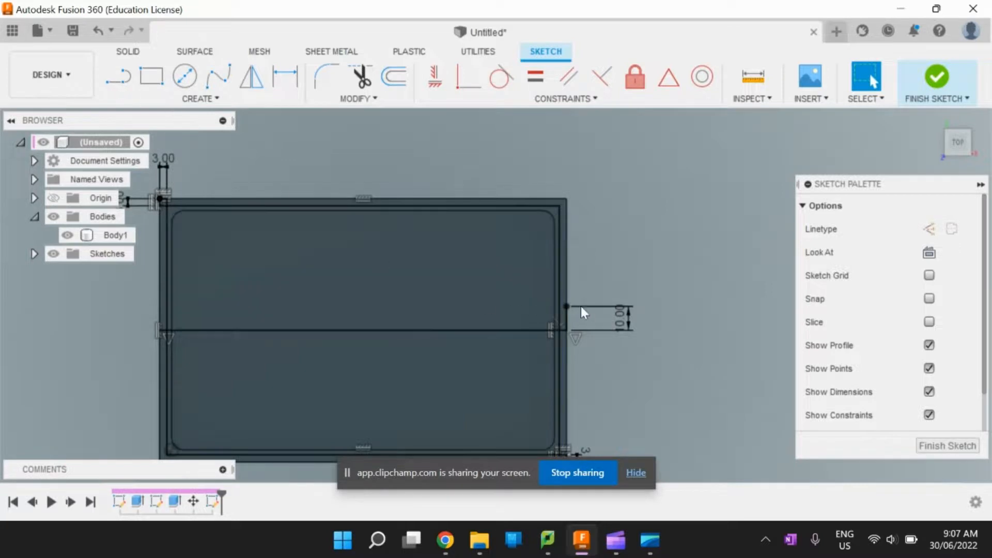
pyautogui.press('l')
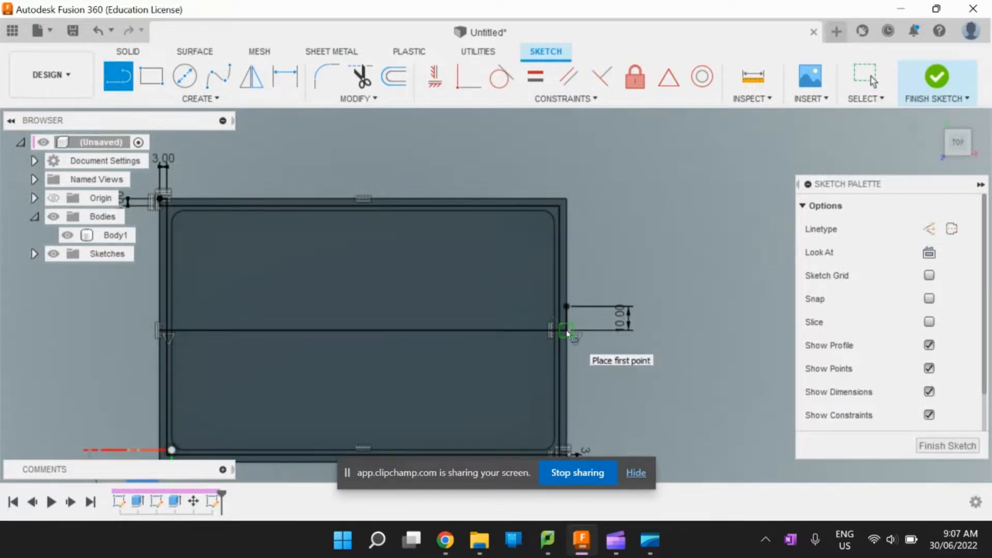
pyautogui.click(567, 332)
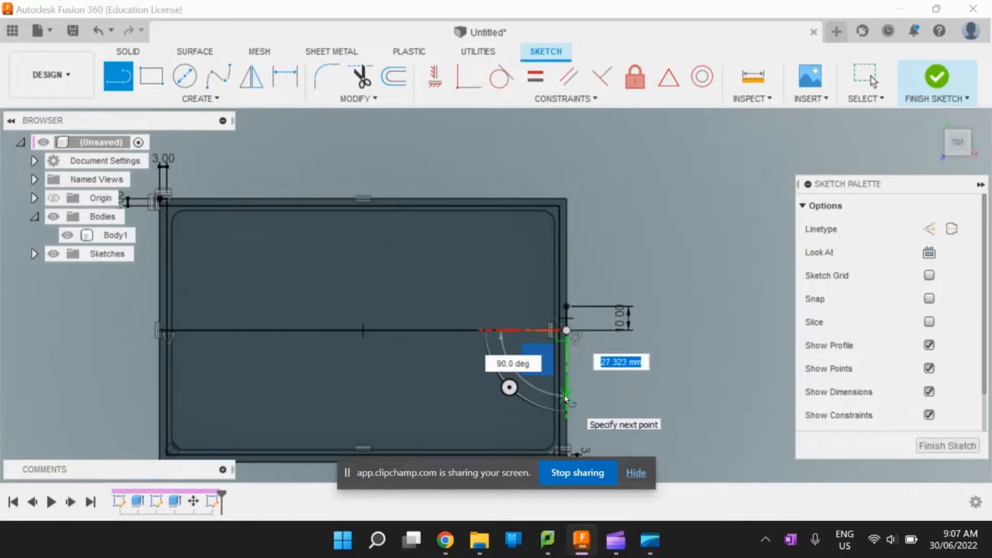
pyautogui.write('10')
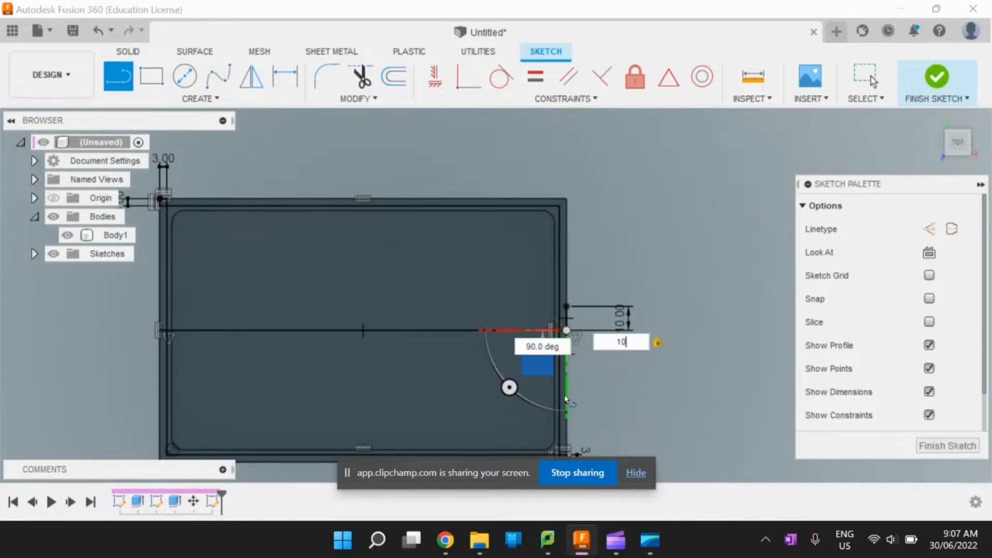
pyautogui.press('Return')
pyautogui.press('Escape')
# - Draw two horizontal lines across the tray to its left outer edge, starting at the free ends of the 10 mm lines
pyautogui.click(122, 82)
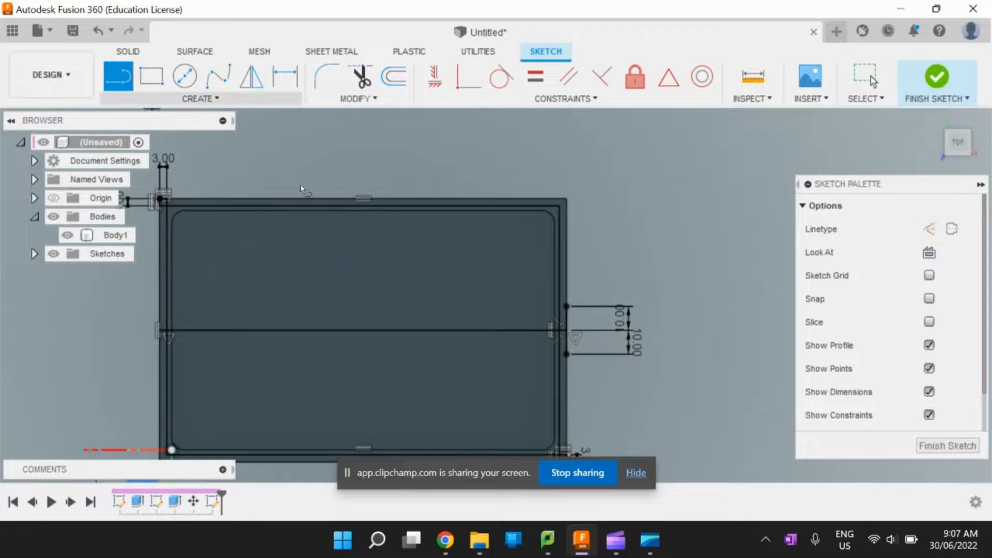
pyautogui.click(567, 307)
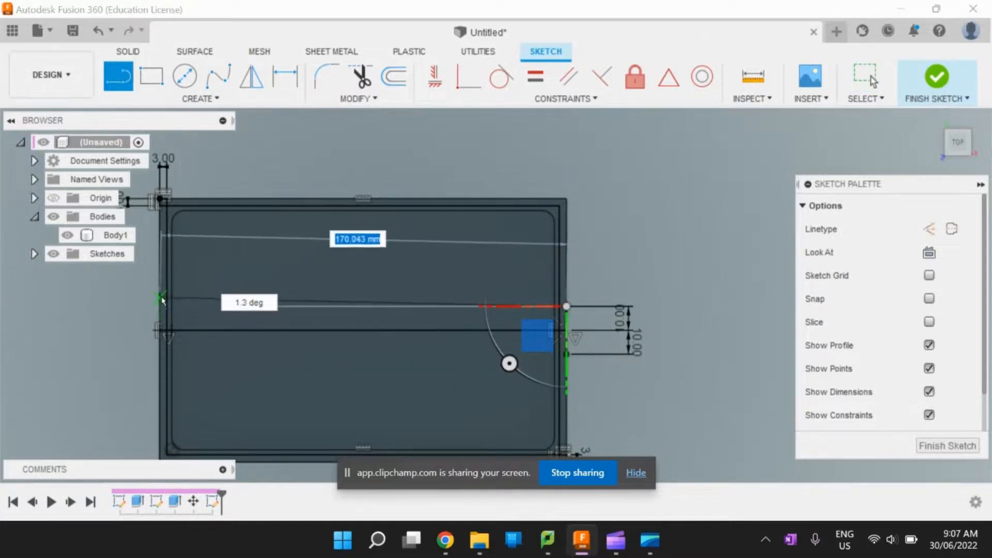
pyautogui.doubleClick(160, 306)
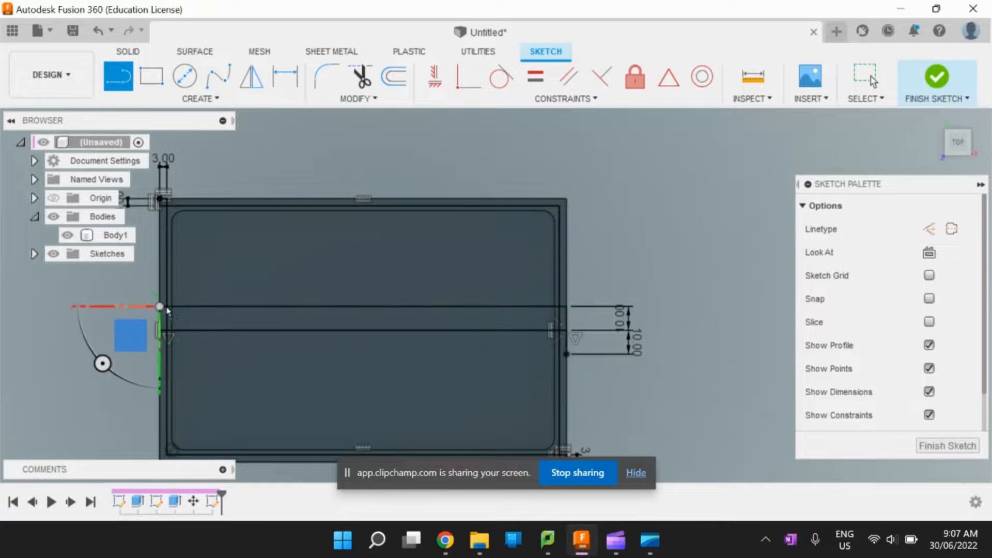
pyautogui.click(567, 355)
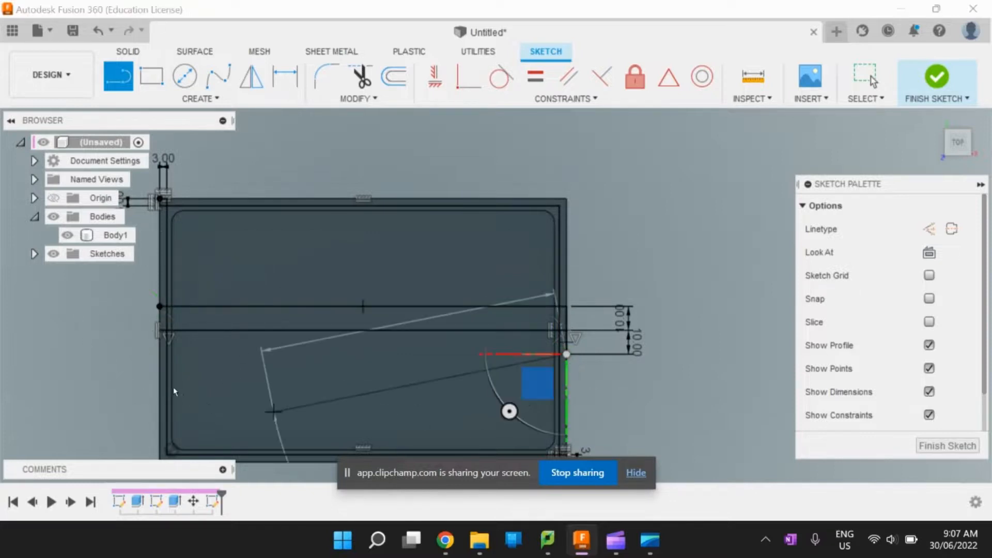
pyautogui.click(160, 355)
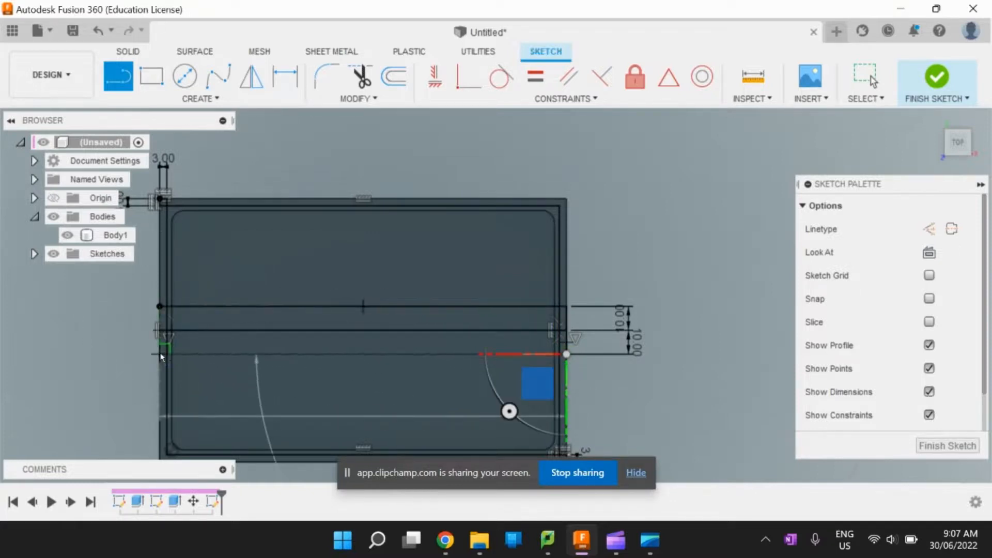
pyautogui.press('Escape')
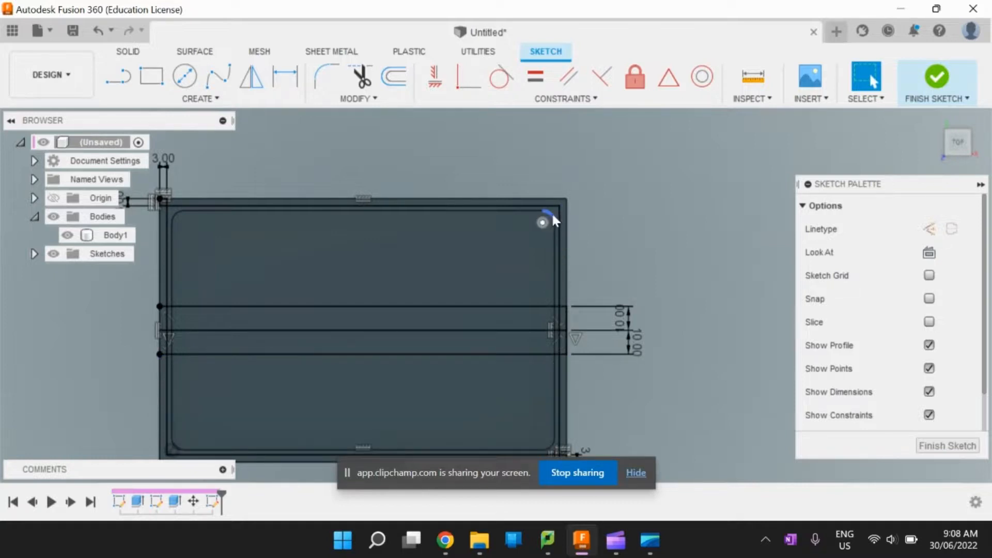
# - Select the inner rim strip profiles between the rectangle and cavity, including the right side's middle pieces, plus the two 10 mm outer sections there
pyautogui.scroll(3, 553, 212)
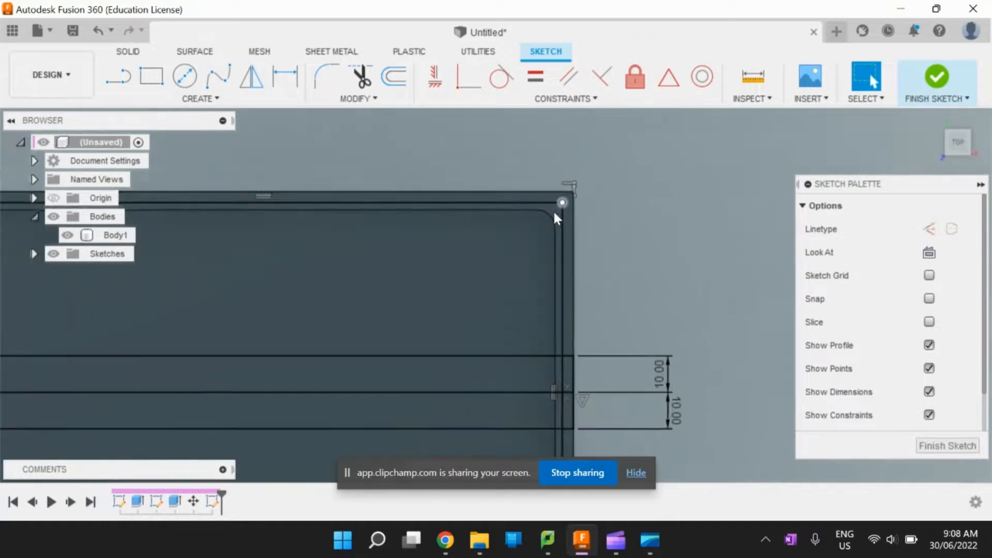
pyautogui.scroll(2, 554, 213)
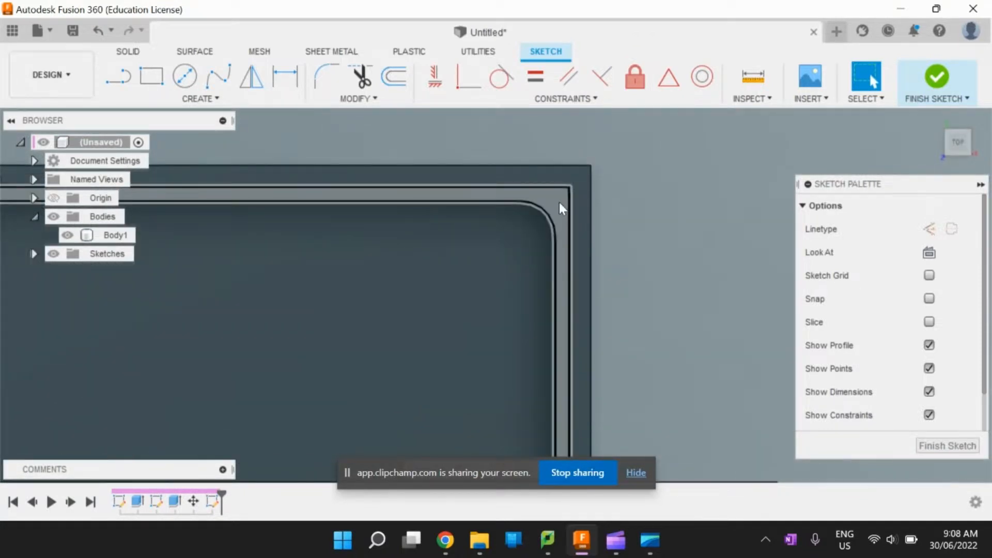
pyautogui.scroll(-3, 582, 237)
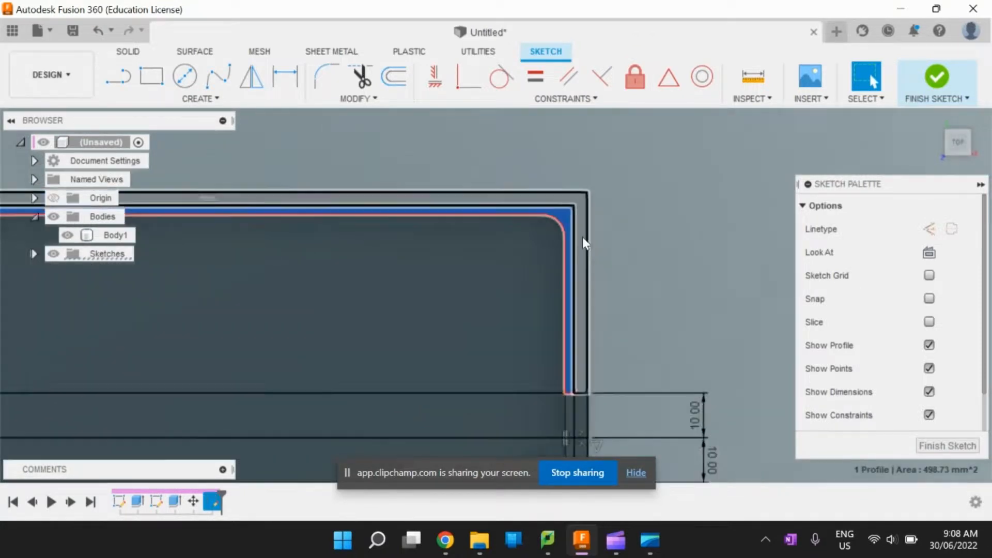
pyautogui.scroll(2, 574, 395)
pyautogui.scroll(4, 569, 312)
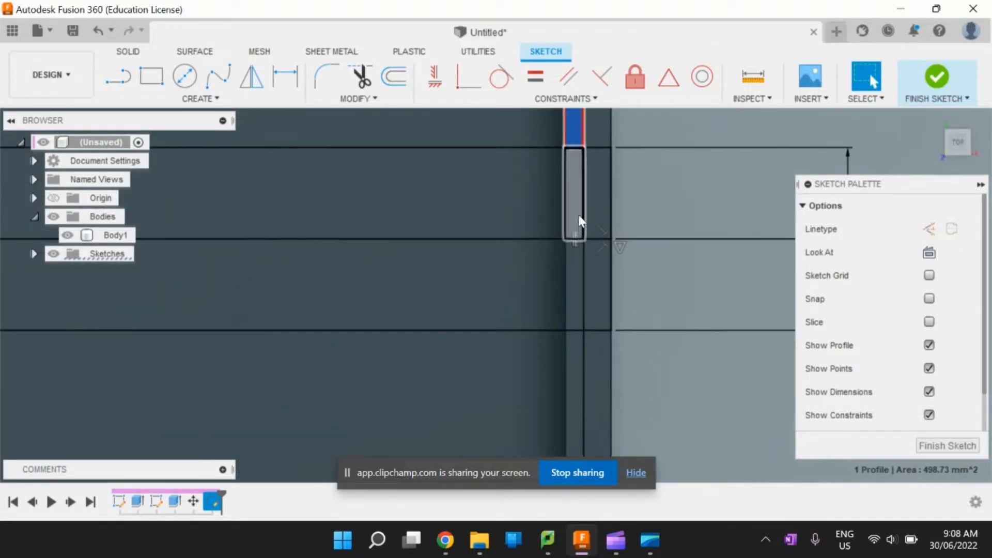
pyautogui.keyDown('shift'); pyautogui.click(578, 214); pyautogui.keyUp('shift')
pyautogui.keyDown('shift'); pyautogui.click(576, 271); pyautogui.keyUp('shift')
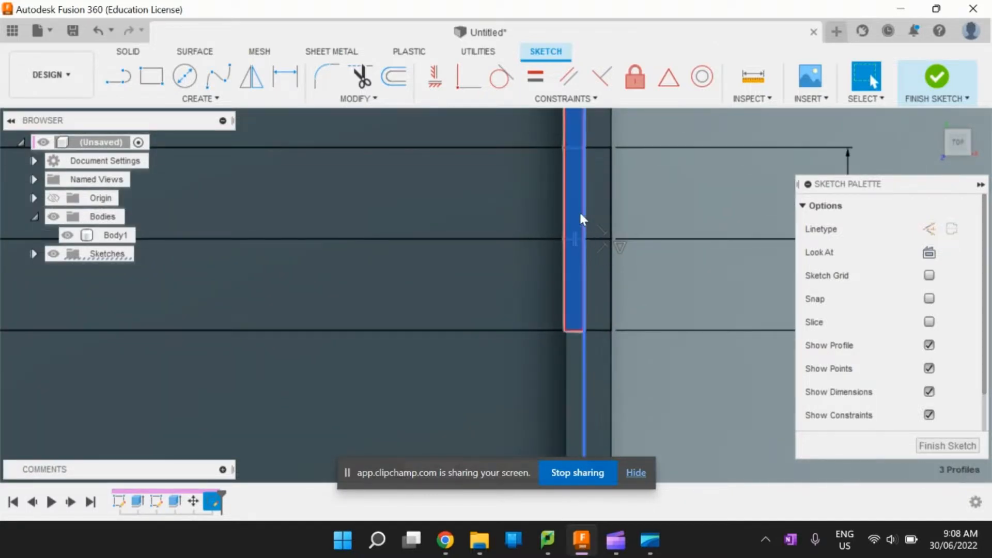
pyautogui.keyDown('shift'); pyautogui.click(572, 377); pyautogui.keyUp('shift')
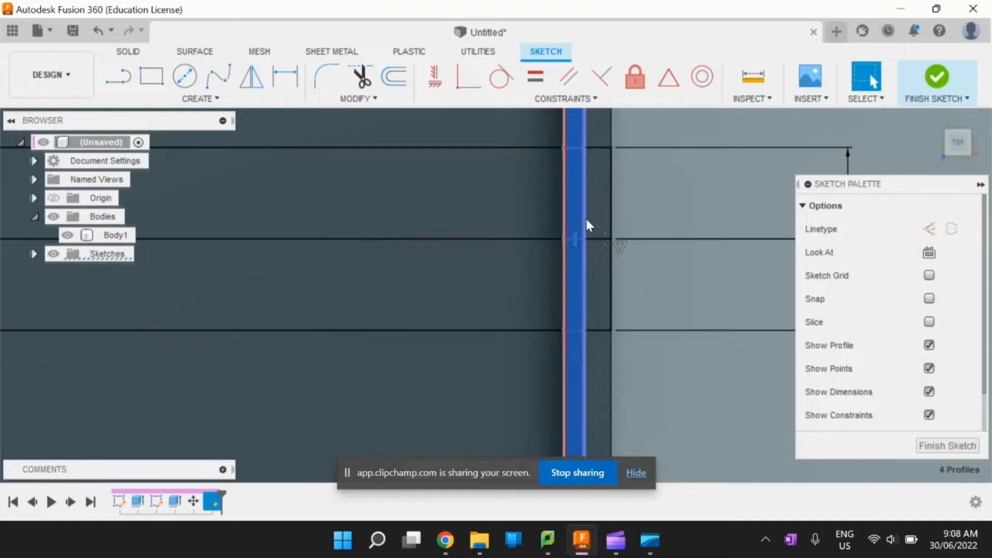
pyautogui.keyDown('shift'); pyautogui.click(595, 193); pyautogui.keyUp('shift')
pyautogui.keyDown('shift'); pyautogui.click(603, 294); pyautogui.keyUp('shift')
# - Add the two inner strip pieces and two outer rim sections between the horizontal lines on the tray's left side to the profile selection
pyautogui.scroll(-6, 627, 346)
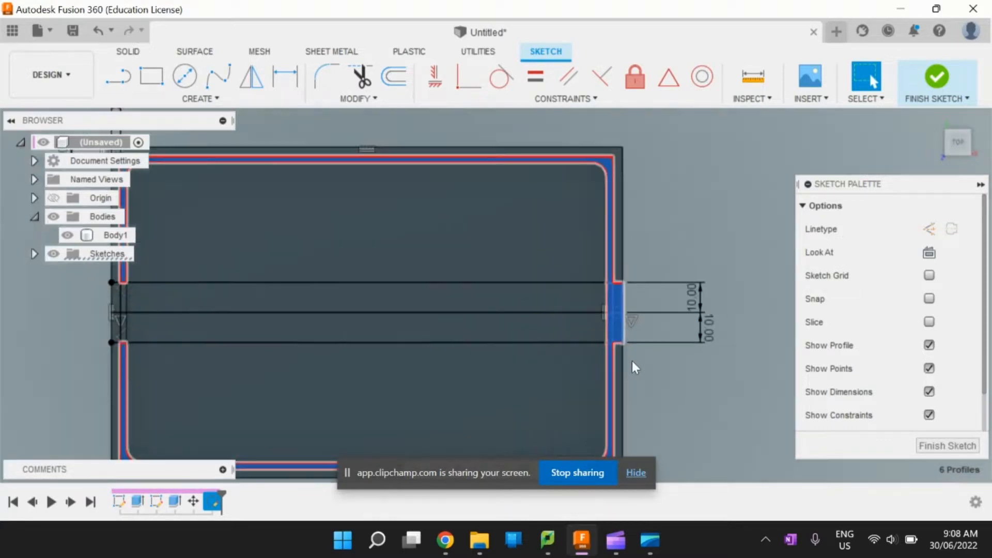
pyautogui.scroll(10, 360, 383)
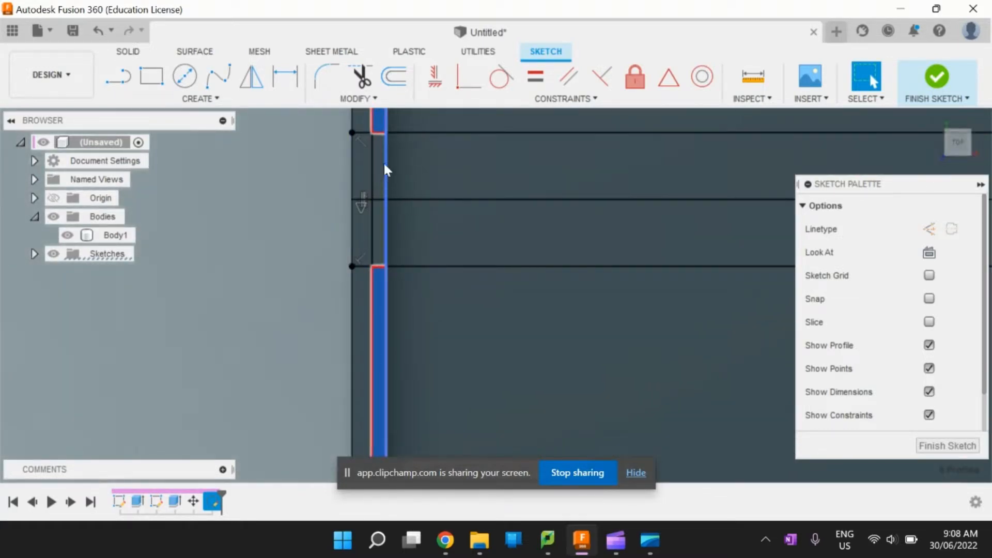
pyautogui.keyDown('shift'); pyautogui.click(378, 155); pyautogui.keyUp('shift')
pyautogui.keyDown('shift'); pyautogui.click(380, 233); pyautogui.keyUp('shift')
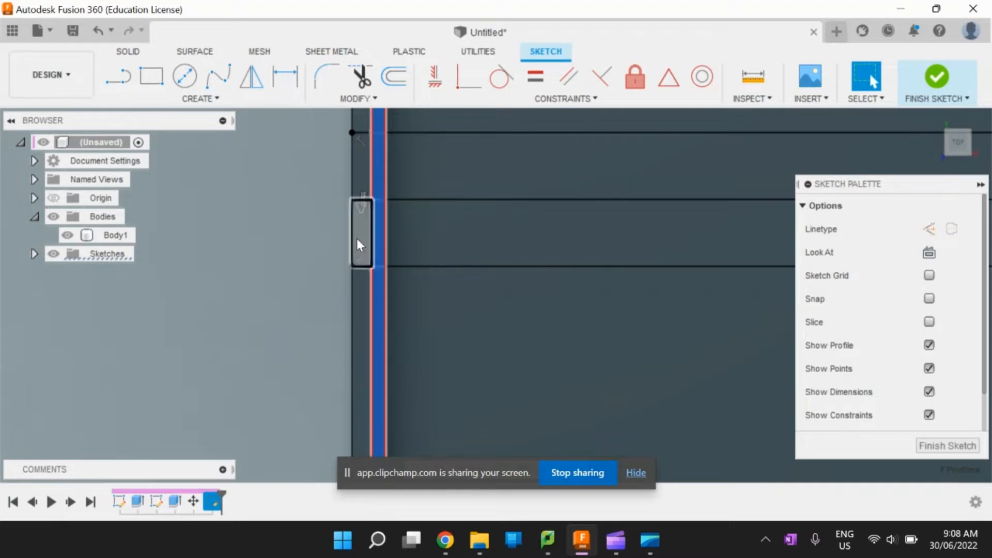
pyautogui.keyDown('shift'); pyautogui.click(356, 239); pyautogui.keyUp('shift')
pyautogui.keyDown('shift'); pyautogui.click(361, 235); pyautogui.keyUp('shift')
pyautogui.keyDown('shift'); pyautogui.click(357, 177); pyautogui.keyUp('shift')
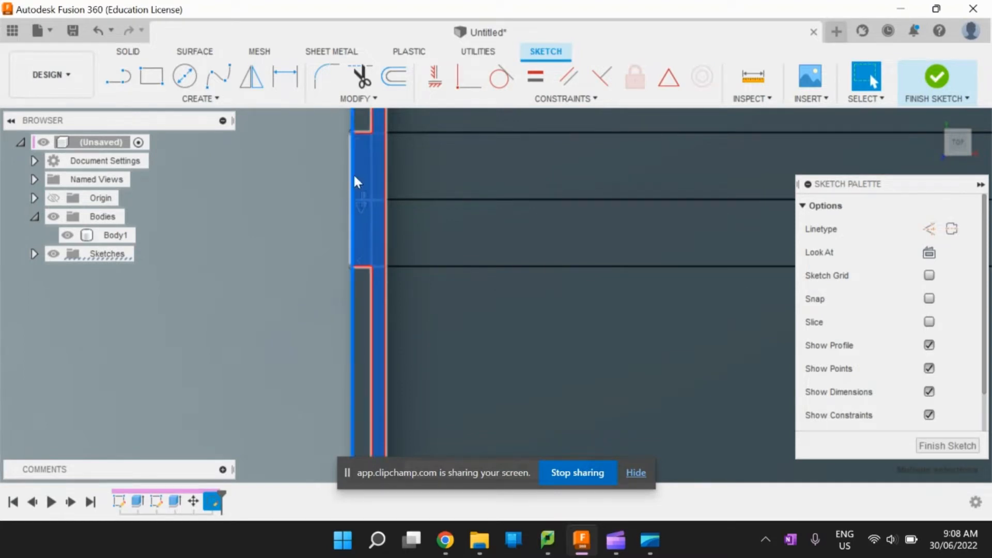
pyautogui.keyDown('shift'); pyautogui.click(352, 374); pyautogui.keyUp('shift')
pyautogui.scroll(-5, 430, 339)
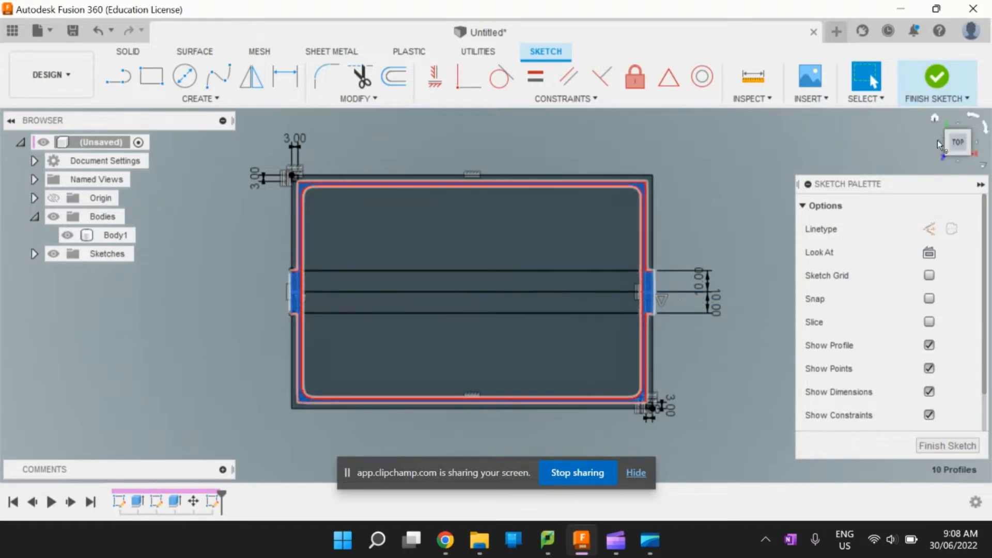
# - Extrude the selected rim profiles by -3 mm as a cut into the tray
pyautogui.click(936, 120)
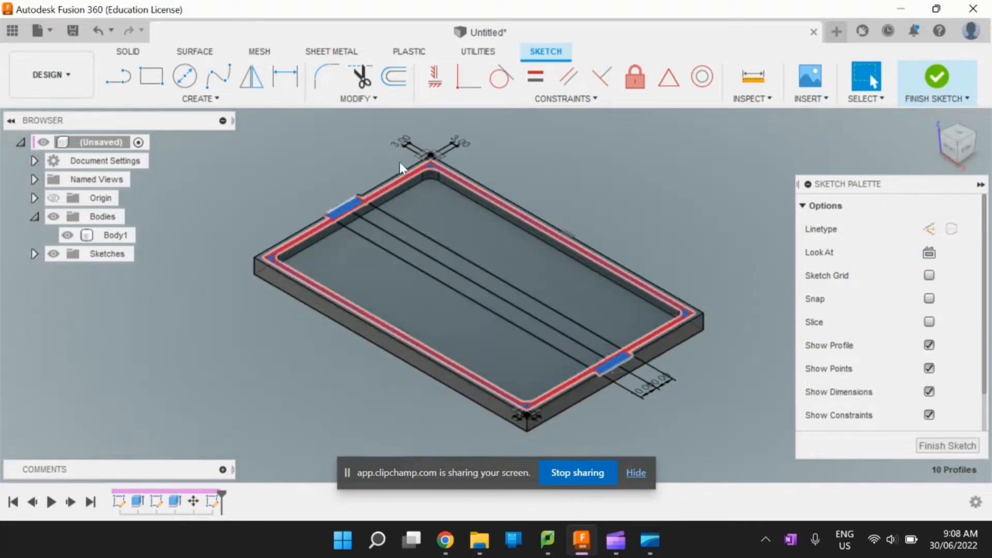
pyautogui.click(128, 52)
pyautogui.click(150, 77)
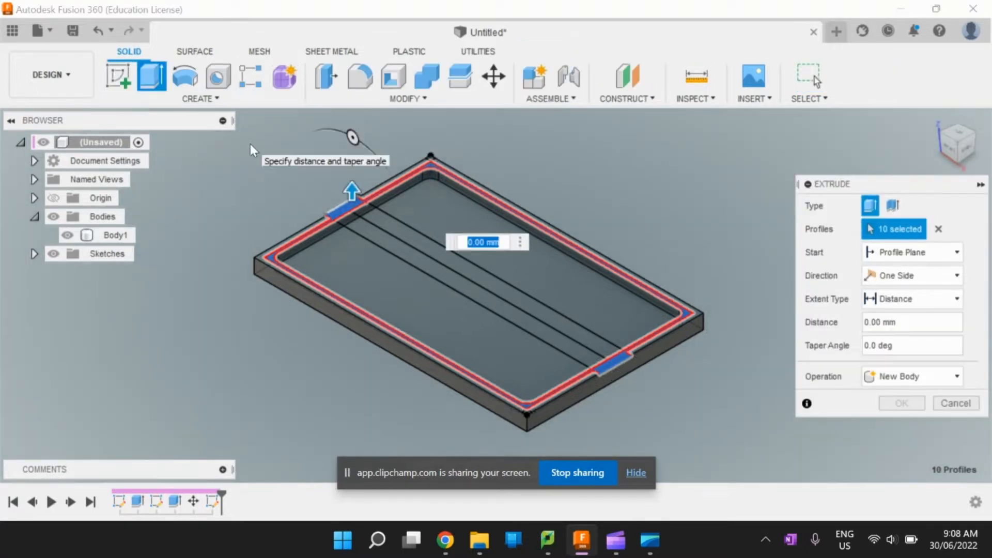
pyautogui.write('2')
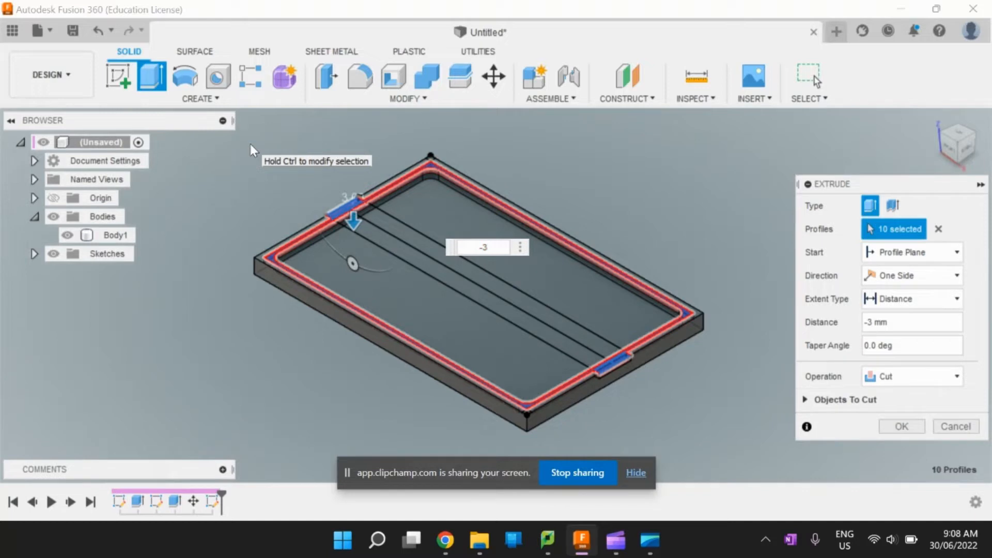
pyautogui.press('Return')
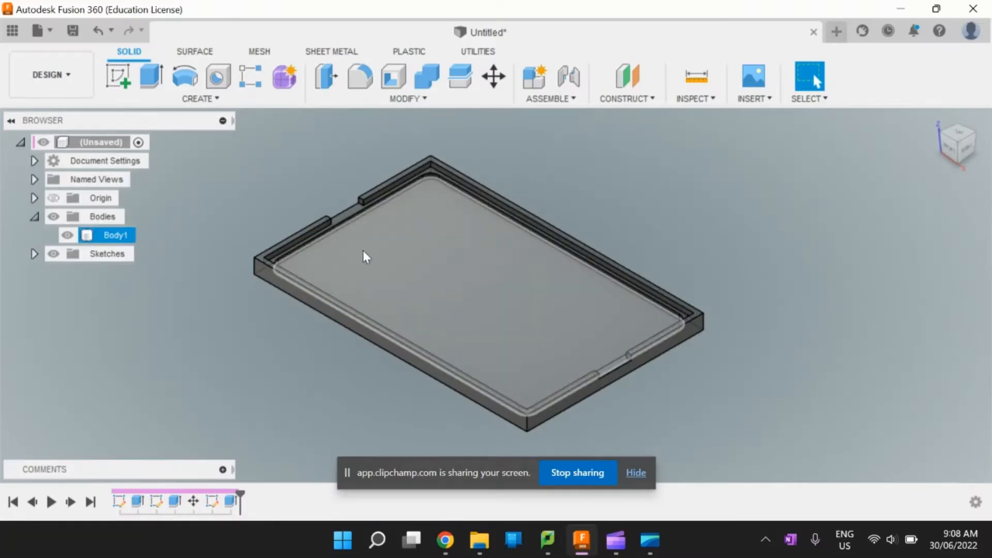
pyautogui.scroll(10, 382, 243)
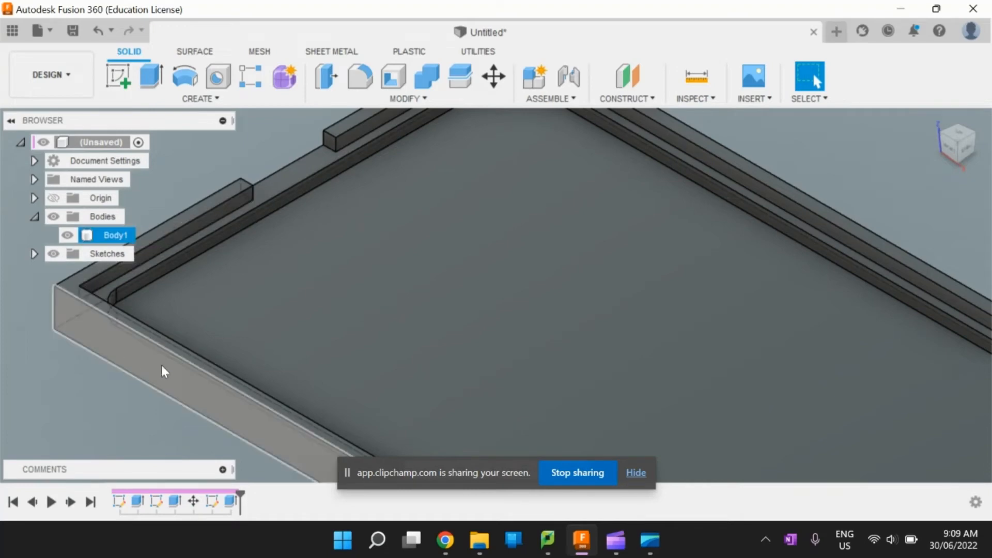
pyautogui.scroll(-3, 169, 256)
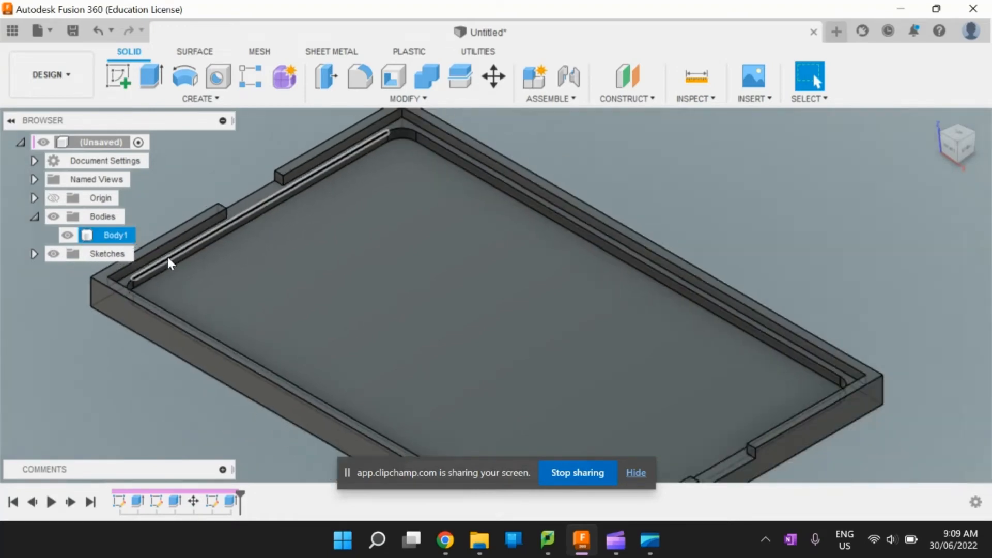
pyautogui.scroll(-2, 168, 262)
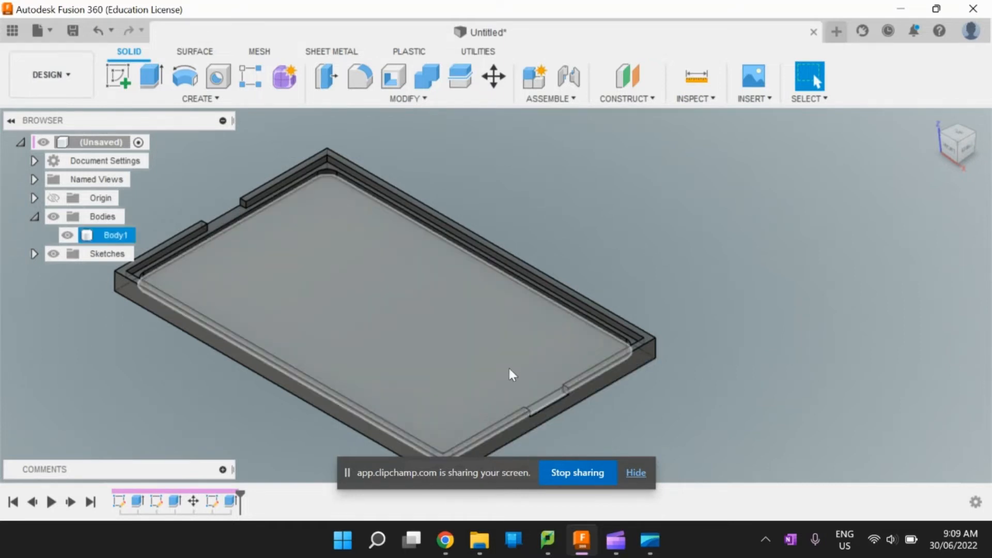
pyautogui.scroll(-3, 537, 368)
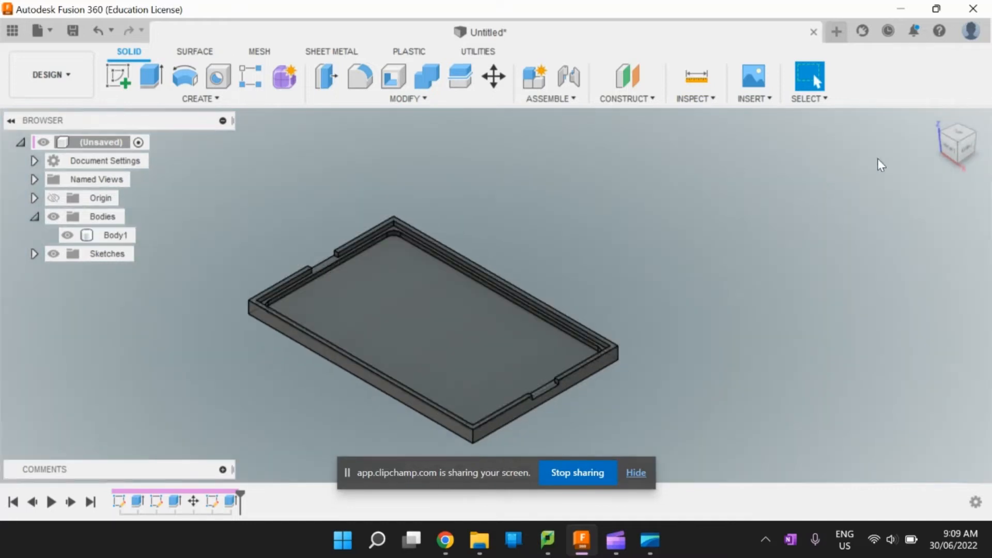
pyautogui.click(935, 119)
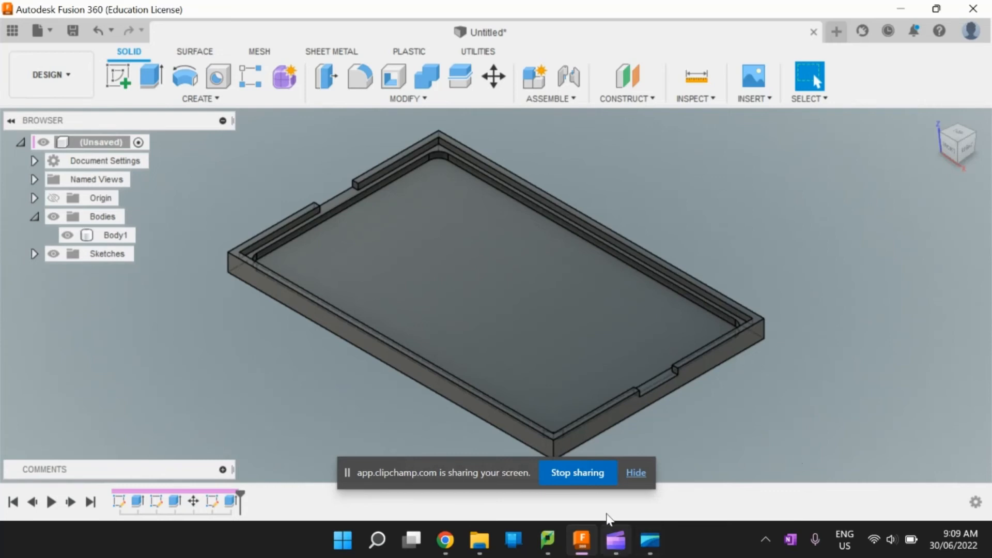
pyautogui.click(580, 473)
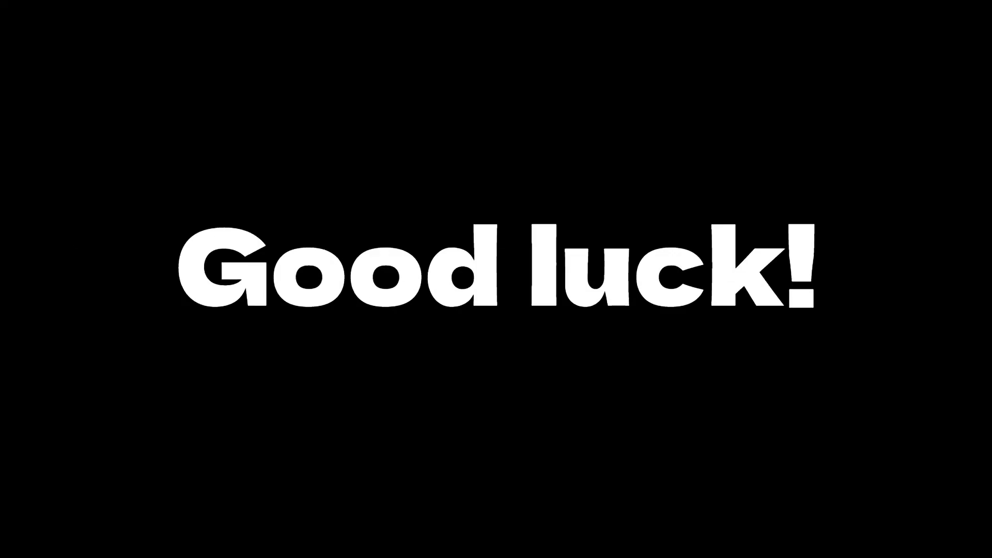